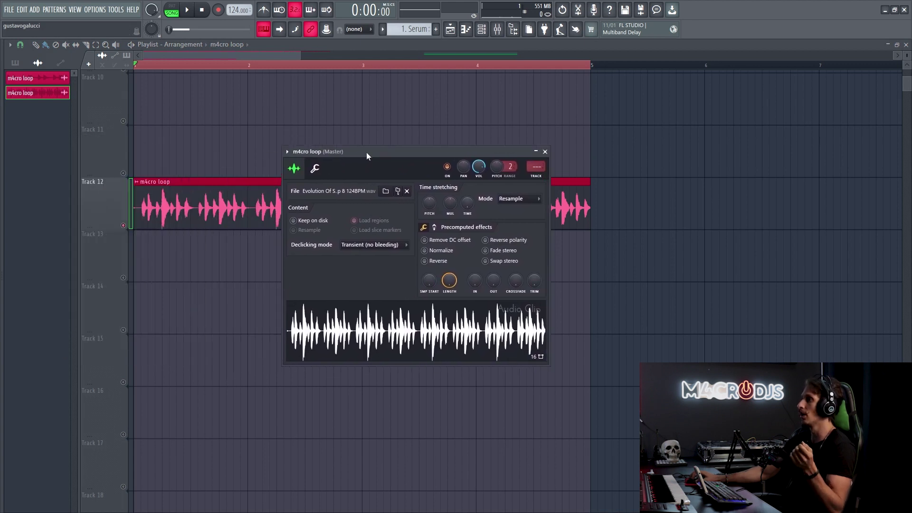
Play the m4cro loop while sweeping its channel volume down to 0%, and stop playback.
{"action": "left_click_drag", "start_coordinate": [483, 167], "coordinate": [482, 169]}
{"action": "key", "text": "space"}
{"action": "mouse_move", "coordinate": [479, 170]}
{"action": "left_mouse_down"}
{"action": "mouse_move", "coordinate": [480, 147]}
{"action": "mouse_move", "coordinate": [480, 170]}
{"action": "left_mouse_up"}
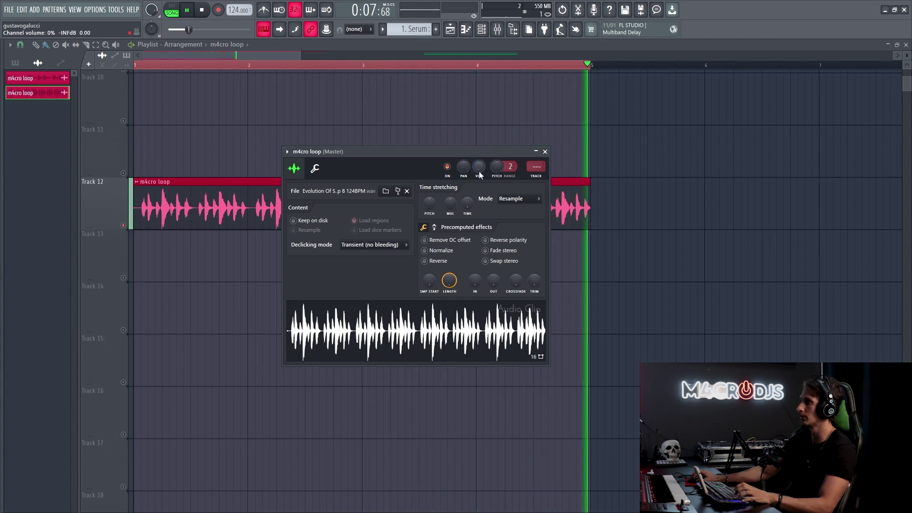
{"action": "key", "text": "space"}
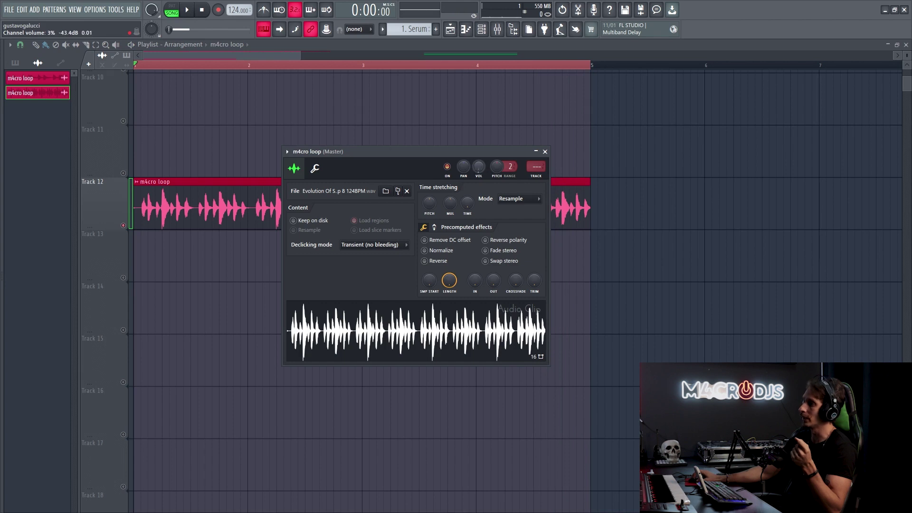
Create an automation clip for the loop's channel volume and place it on an enabled Track 13, directly below the loop.
{"action": "right_click", "coordinate": [477, 166]}
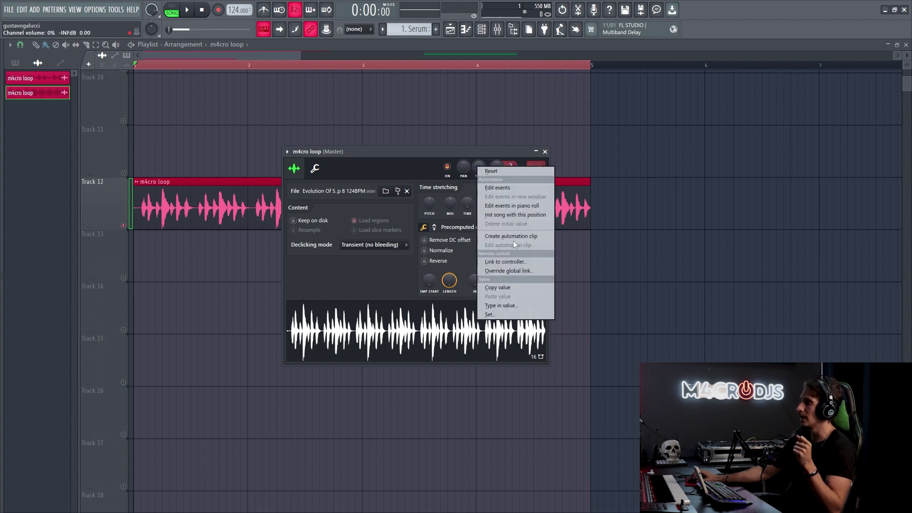
{"action": "left_click", "coordinate": [525, 236]}
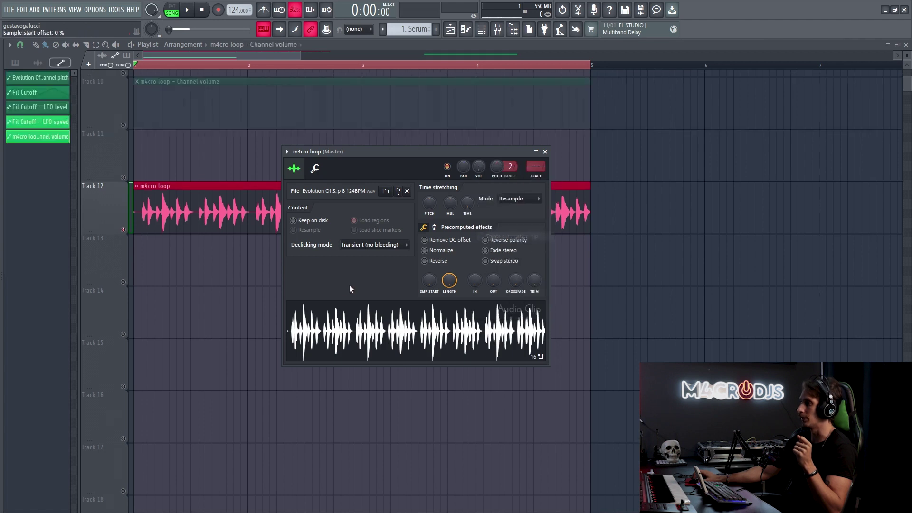
{"action": "left_click", "coordinate": [545, 152]}
{"action": "left_click_drag", "start_coordinate": [412, 89], "coordinate": [387, 248]}
{"action": "left_click", "coordinate": [124, 282]}
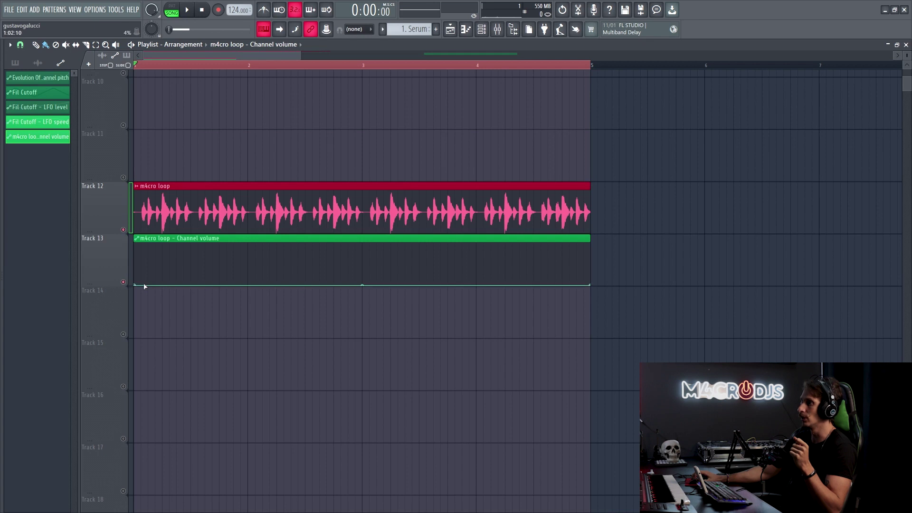
{"action": "double_click", "coordinate": [304, 216]}
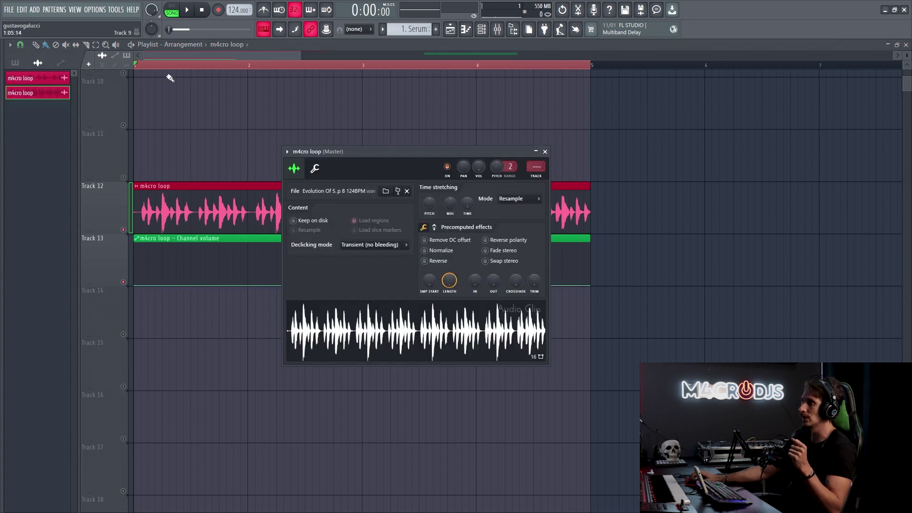
{"action": "key", "text": "Escape"}
{"action": "key", "text": "F7"}
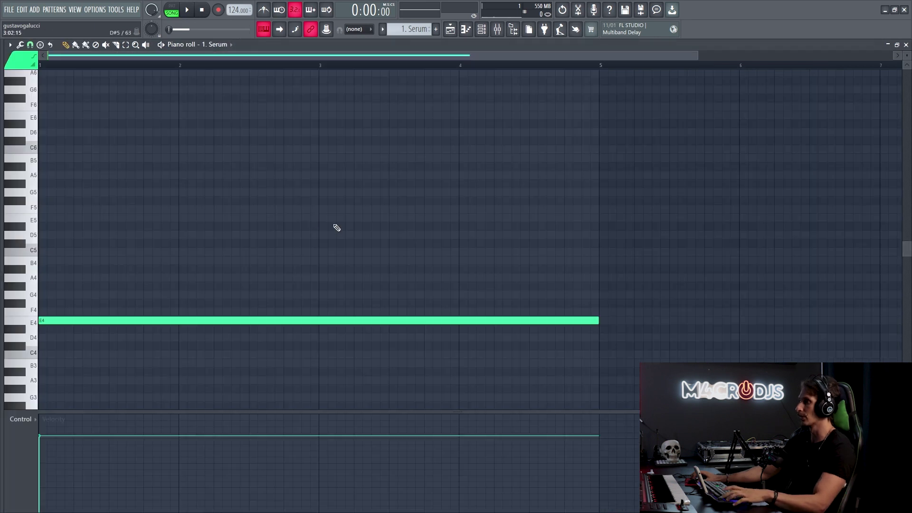
{"action": "key", "text": "F7"}
{"action": "double_click", "coordinate": [315, 227]}
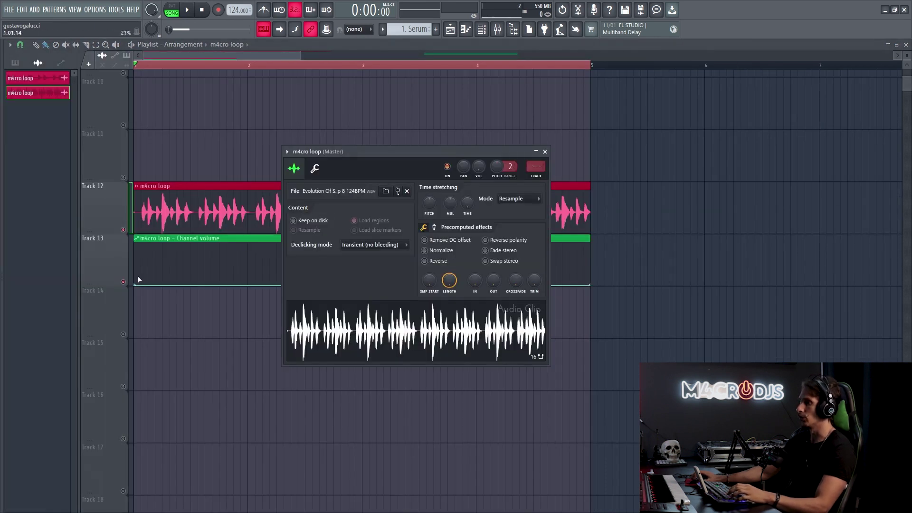
{"action": "mouse_move", "coordinate": [137, 285]}
{"action": "left_mouse_down"}
{"action": "mouse_move", "coordinate": [135, 248]}
{"action": "mouse_move", "coordinate": [134, 285]}
{"action": "left_mouse_up"}
{"action": "key", "text": "Escape"}
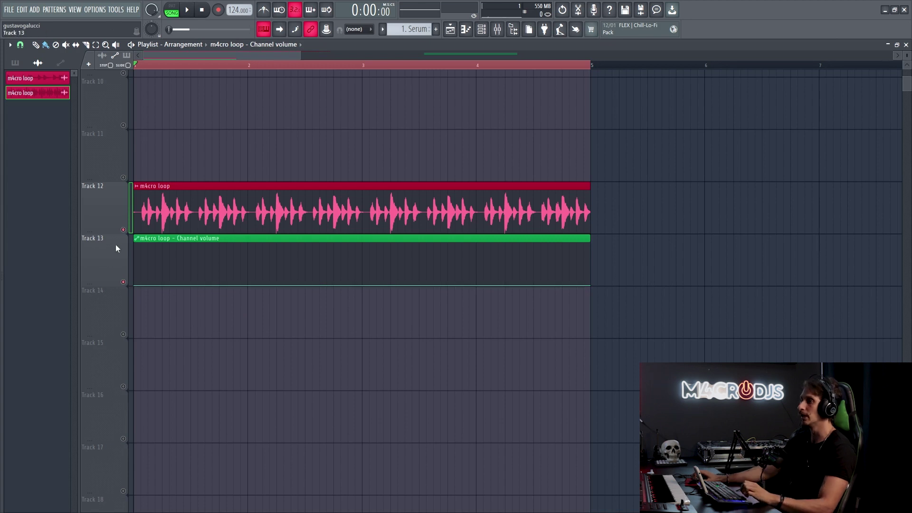
Add an automation point to the channel volume clip and place it at 100% at the start of bar 4.
{"action": "left_click_drag", "start_coordinate": [477, 285], "coordinate": [469, 244]}
{"action": "right_click", "coordinate": [300, 287]}
{"action": "key", "text": "ctrl+z"}
{"action": "right_click", "coordinate": [299, 285]}
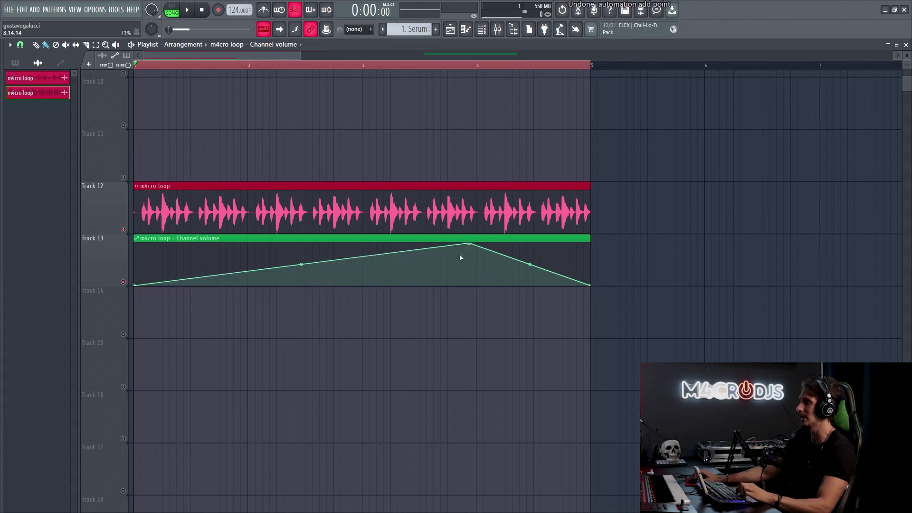
{"action": "left_click_drag", "start_coordinate": [469, 243], "coordinate": [476, 244]}
Add a 0% point at 4:09 and a 100% point at 4:13 in the volume clip, and play the result.
{"action": "left_click", "coordinate": [534, 285]}
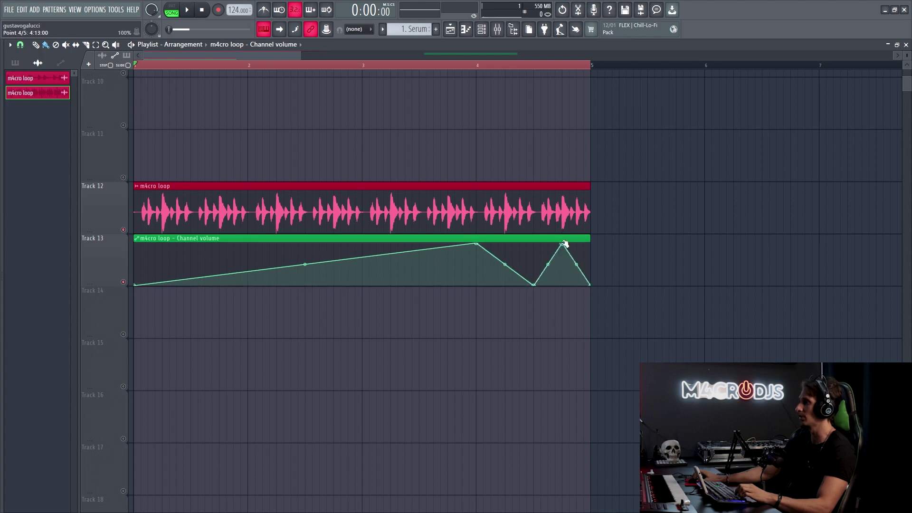
{"action": "left_click_drag", "start_coordinate": [559, 242], "coordinate": [563, 244]}
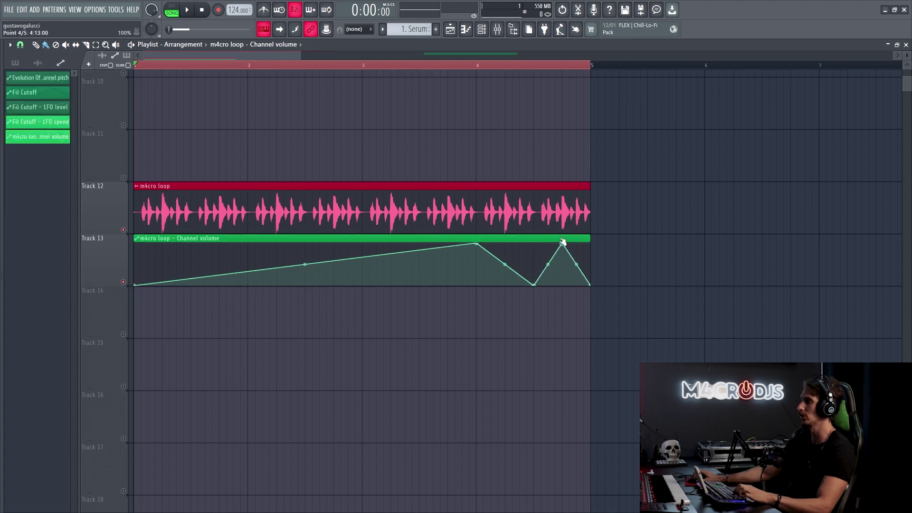
{"action": "key", "text": "space"}
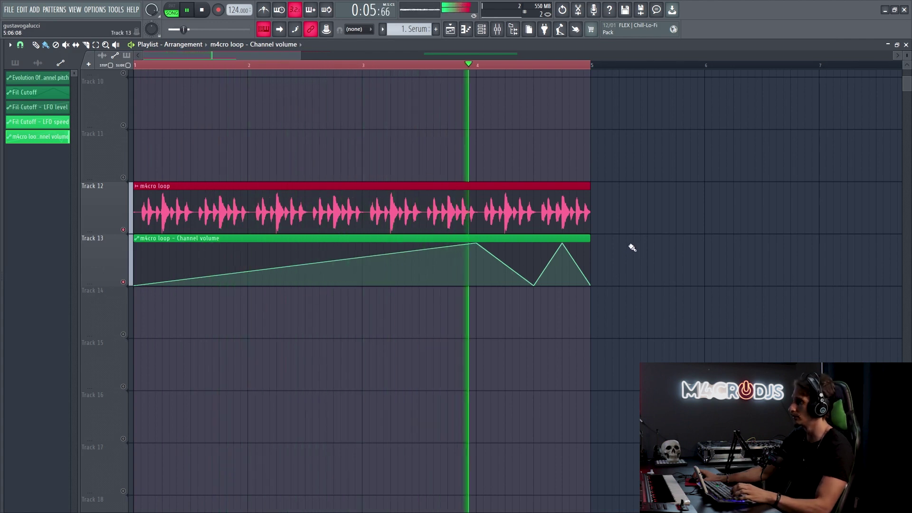
{"action": "key", "text": "space"}
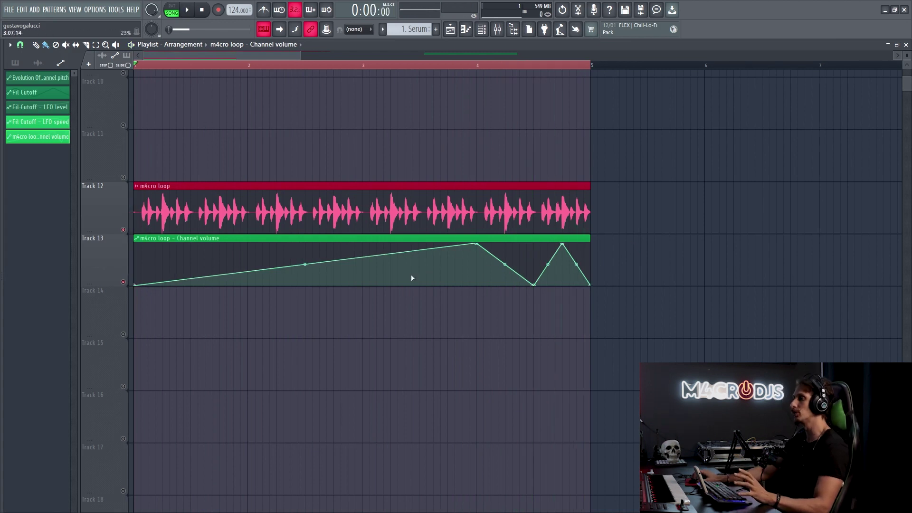
Bend the volume clip's long rise into a downward curve and delete the automation points at 4:13 and 4:09.
{"action": "left_click_drag", "start_coordinate": [304, 264], "coordinate": [304, 274]}
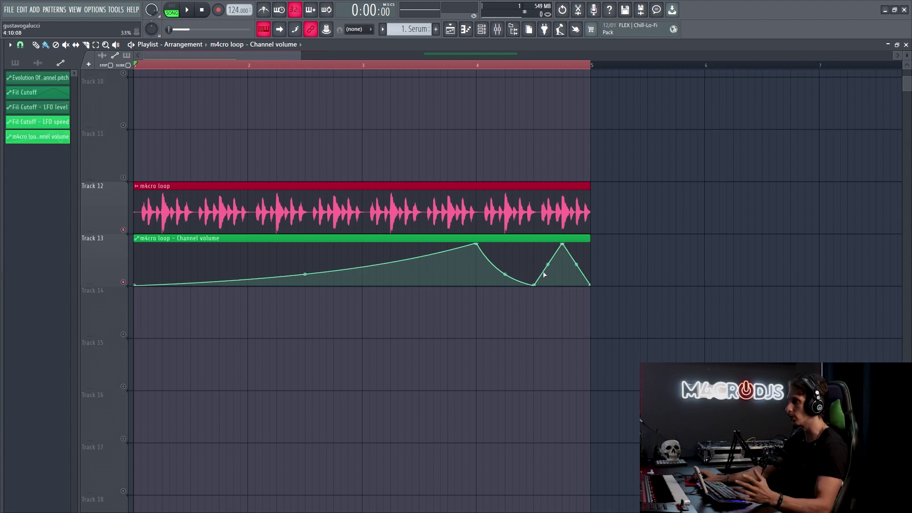
{"action": "right_click", "coordinate": [565, 246]}
{"action": "left_click", "coordinate": [578, 257]}
{"action": "right_click", "coordinate": [536, 287]}
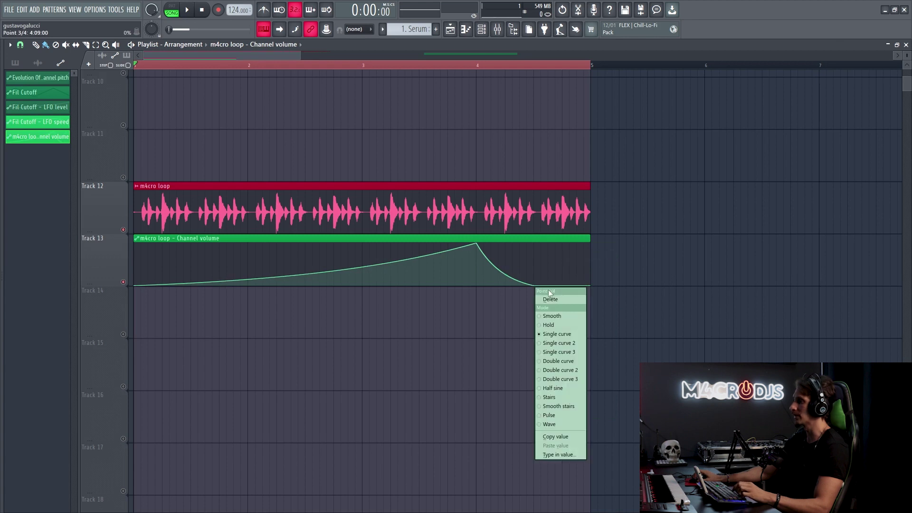
{"action": "left_click", "coordinate": [551, 299]}
Delete the volume clip's end point and extend the 100% peak point to the start of bar 5.
{"action": "mouse_move", "coordinate": [478, 245]}
{"action": "left_mouse_down"}
{"action": "mouse_move", "coordinate": [590, 239]}
{"action": "mouse_move", "coordinate": [480, 241]}
{"action": "left_mouse_up"}
{"action": "right_click", "coordinate": [591, 285]}
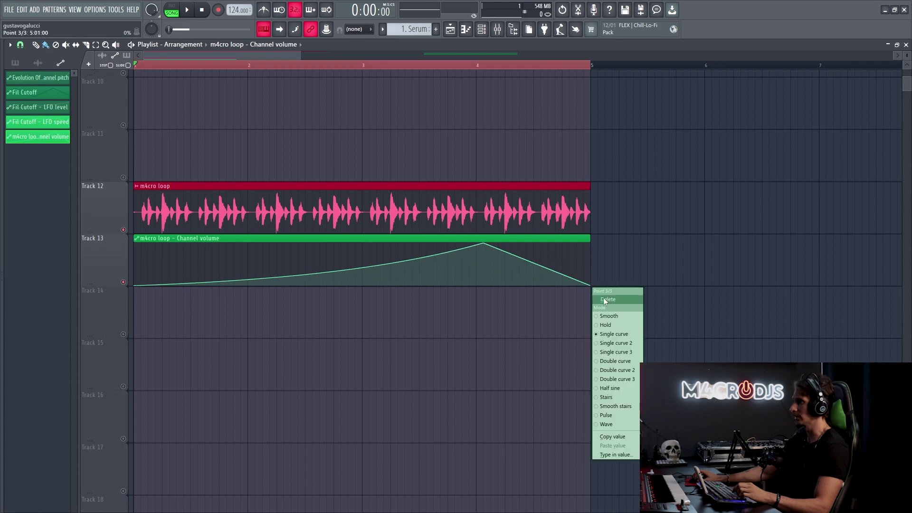
{"action": "left_click", "coordinate": [603, 299]}
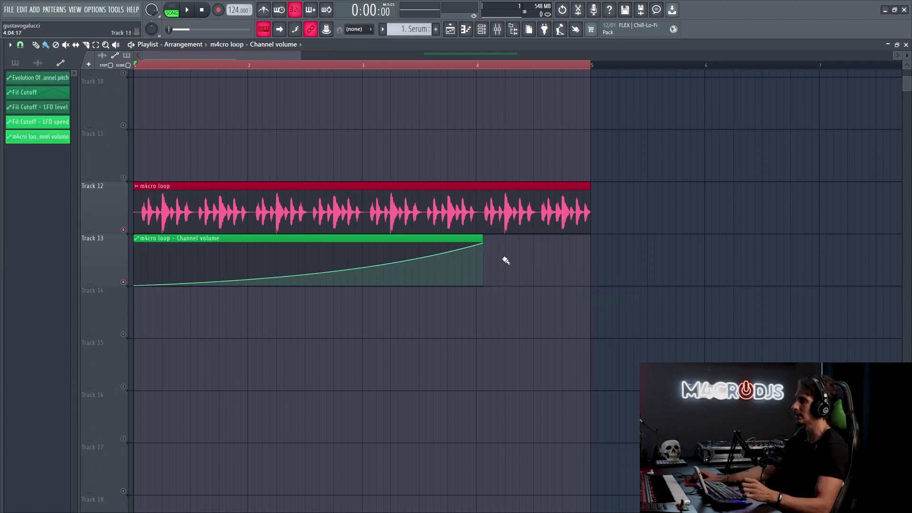
{"action": "left_click_drag", "start_coordinate": [484, 244], "coordinate": [590, 243]}
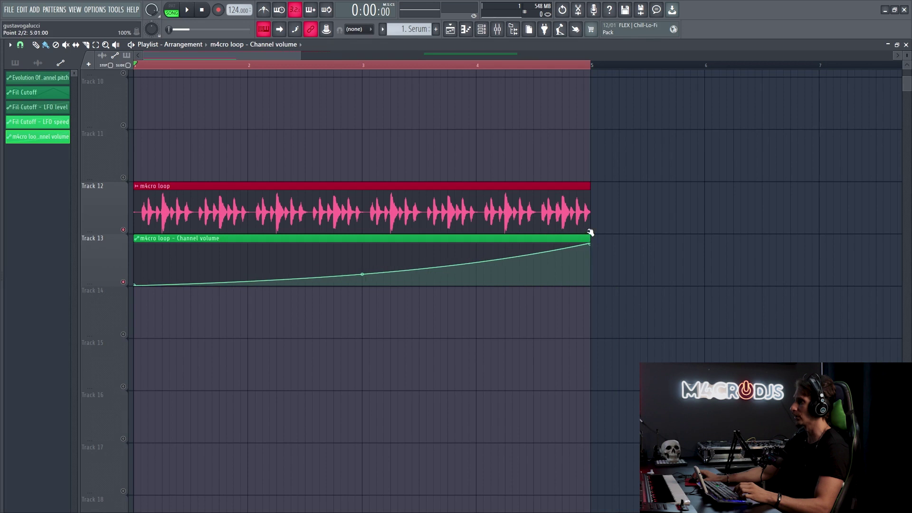
Raise the clip's start point above mid level, curve the line down to 10% at bar 5, and play the fade-out.
{"action": "left_click_drag", "start_coordinate": [135, 285], "coordinate": [134, 259]}
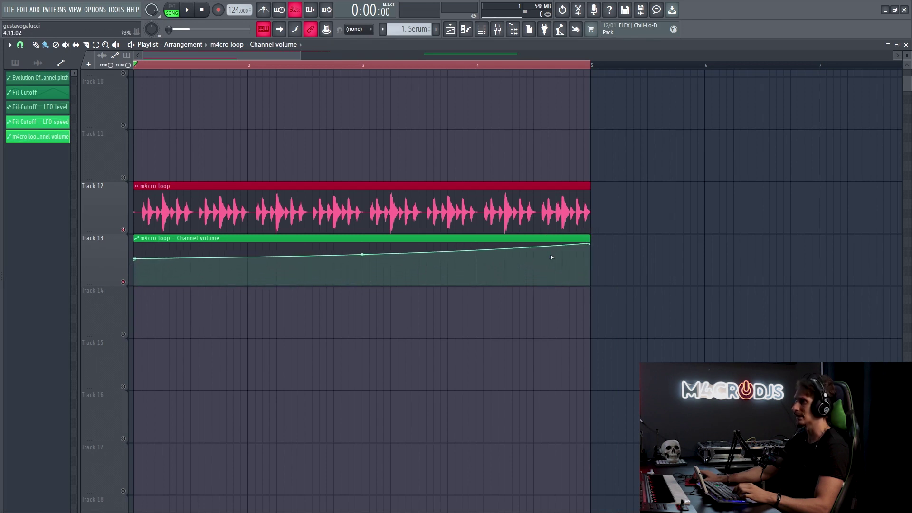
{"action": "left_click_drag", "start_coordinate": [592, 245], "coordinate": [594, 281]}
{"action": "left_click_drag", "start_coordinate": [362, 266], "coordinate": [181, 268]}
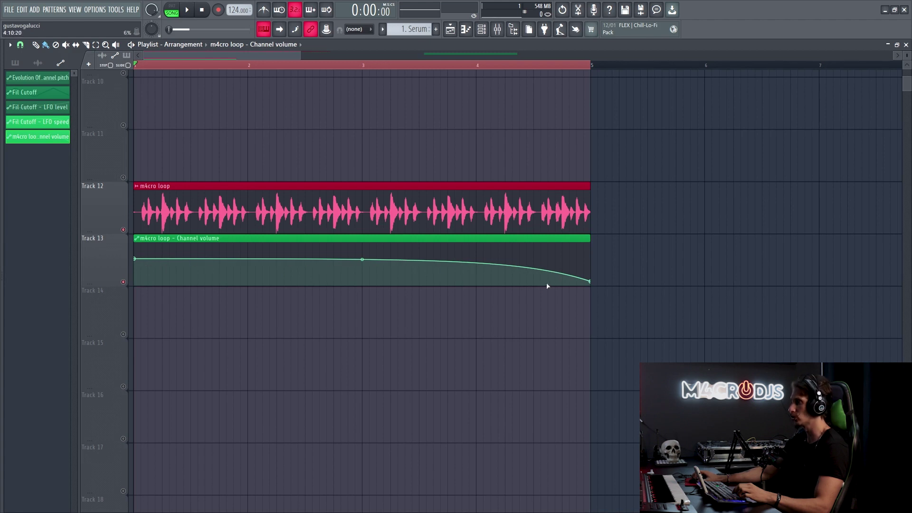
{"action": "key", "text": "space"}
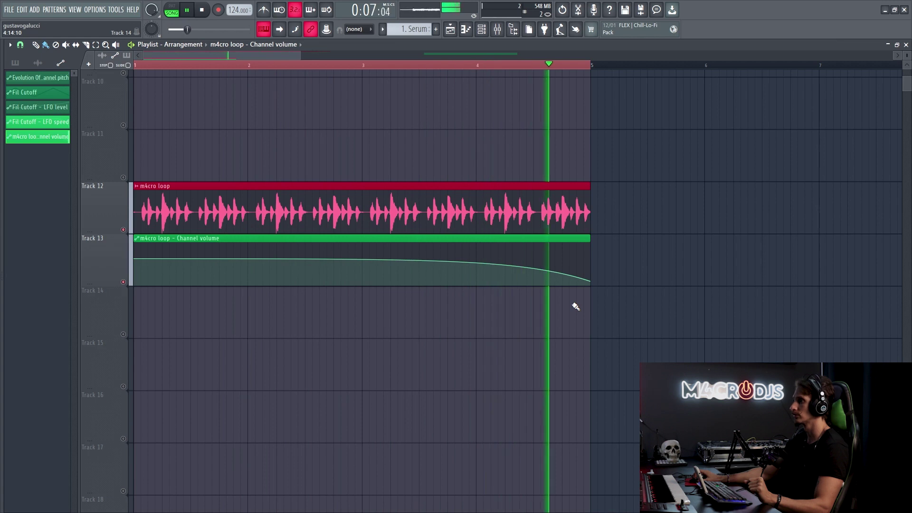
{"action": "key", "text": "space"}
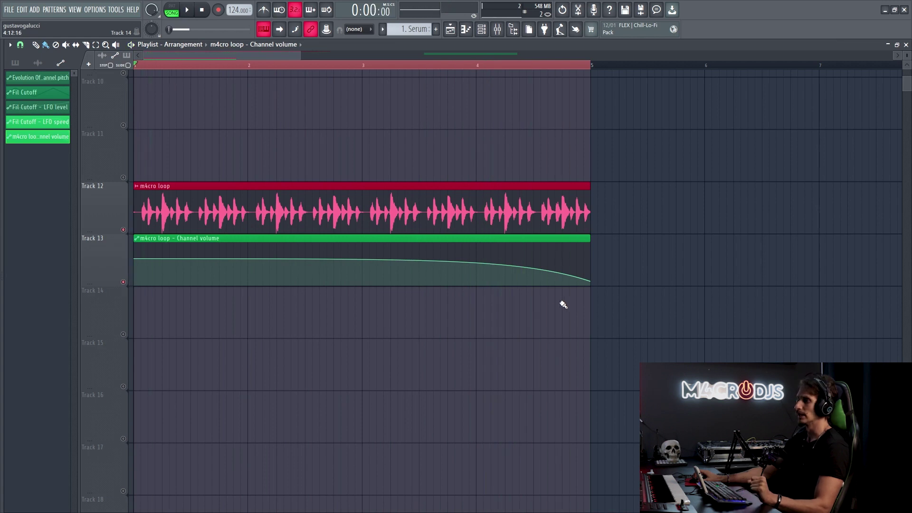
Set the end point's mode to Single curve 3, audition the fade near its end, and adjust the curve tension to 76%.
{"action": "right_click", "coordinate": [591, 283]}
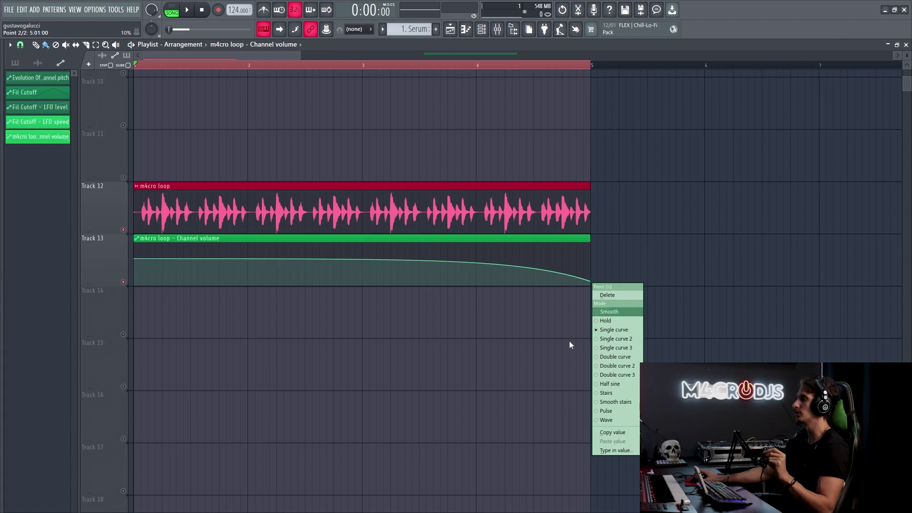
{"action": "left_click", "coordinate": [605, 348]}
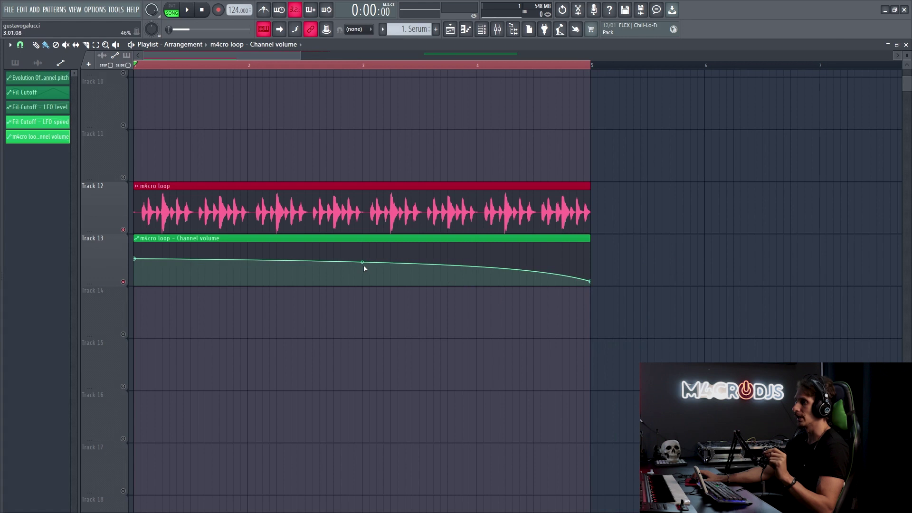
{"action": "left_click_drag", "start_coordinate": [361, 264], "coordinate": [362, 258]}
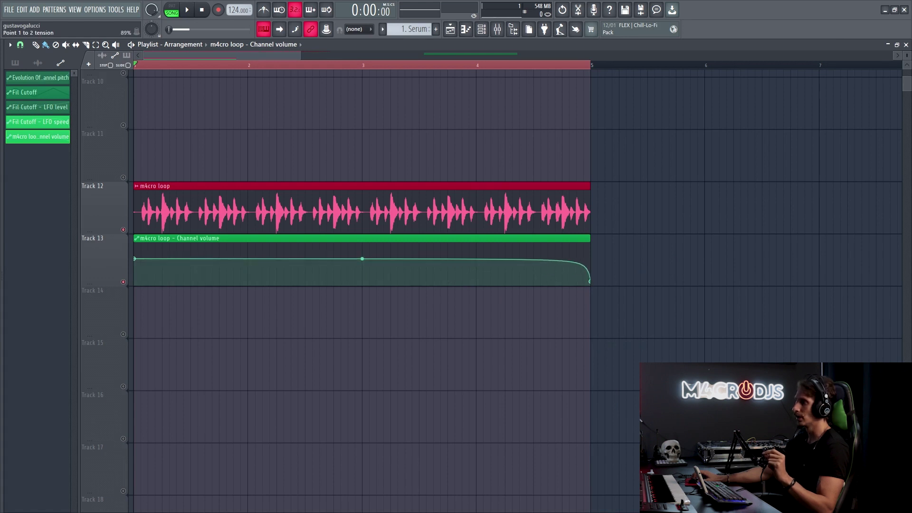
{"action": "key", "text": "space"}
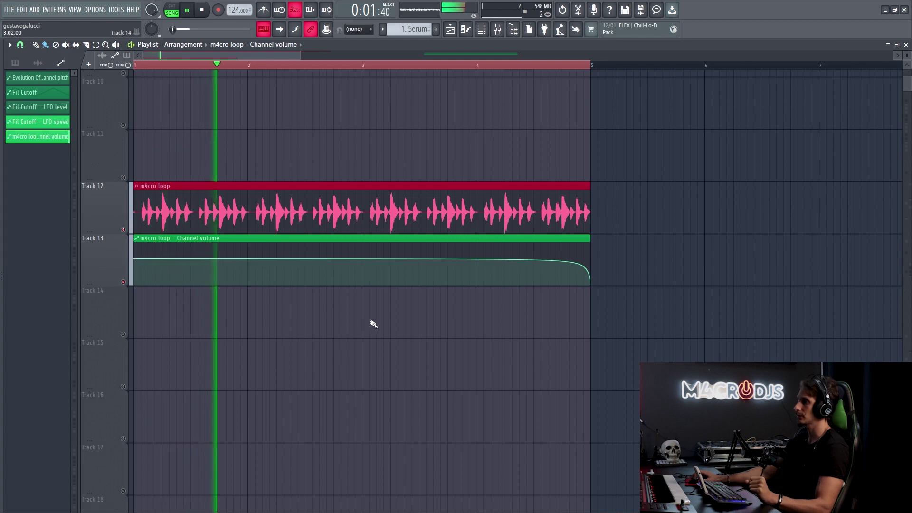
{"action": "left_click", "coordinate": [459, 65]}
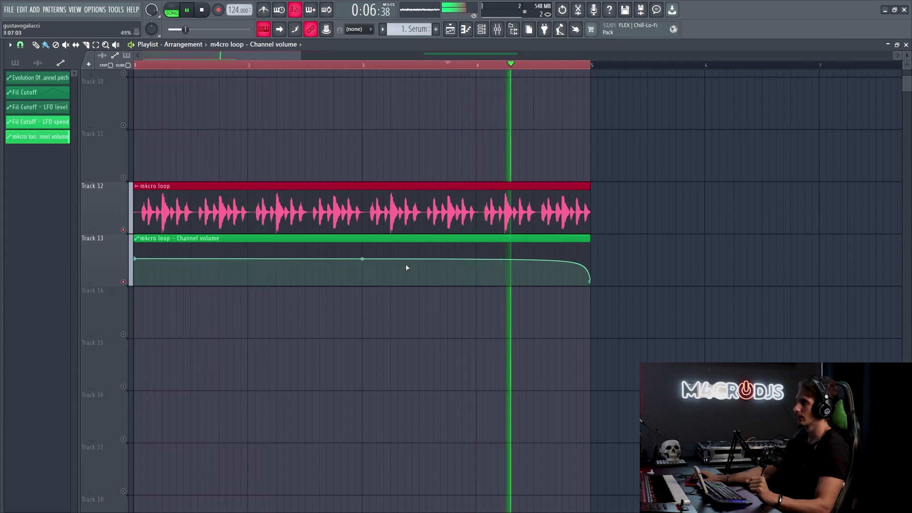
{"action": "key", "text": "space"}
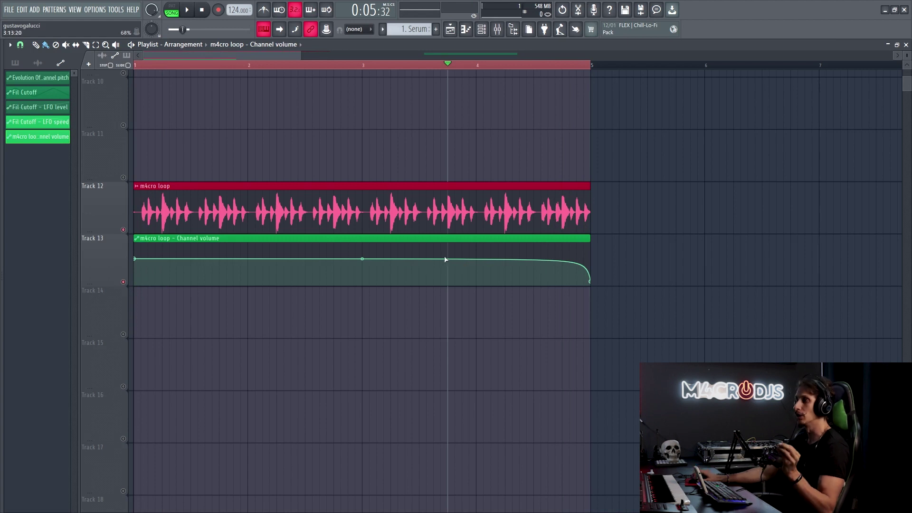
{"action": "mouse_move", "coordinate": [362, 259]}
{"action": "left_mouse_down"}
{"action": "mouse_move", "coordinate": [362, 249]}
{"action": "mouse_move", "coordinate": [362, 259]}
{"action": "left_mouse_up"}
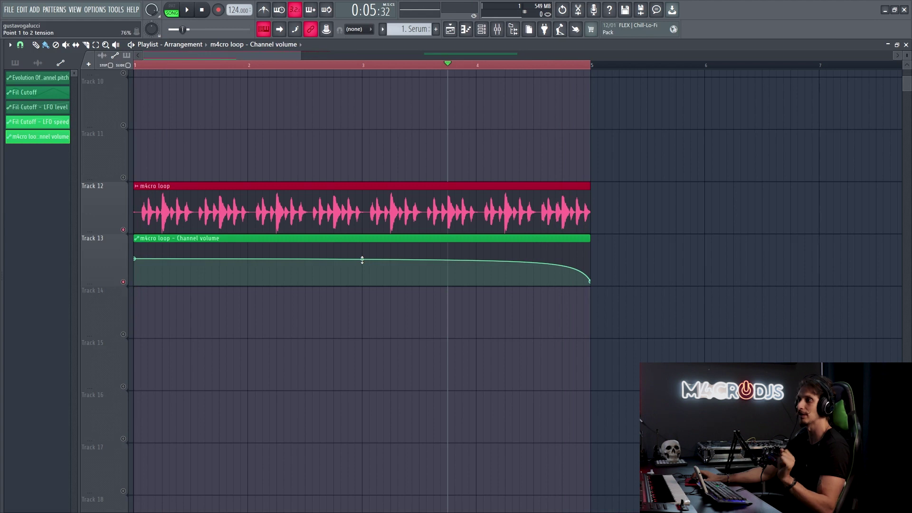
Change the end point's mode to Stairs, lower it to the clip's bottom, and adjust the tension to four bar-long steps.
{"action": "right_click", "coordinate": [592, 282]}
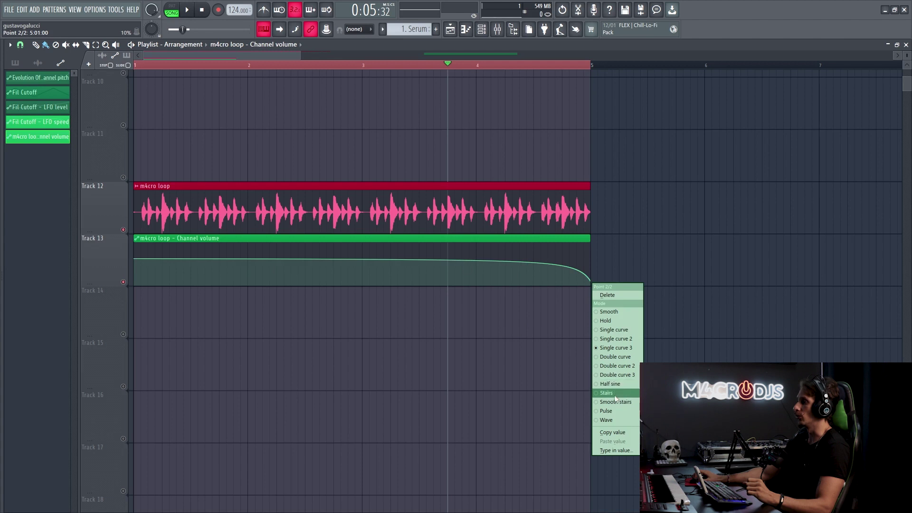
{"action": "left_click", "coordinate": [611, 410]}
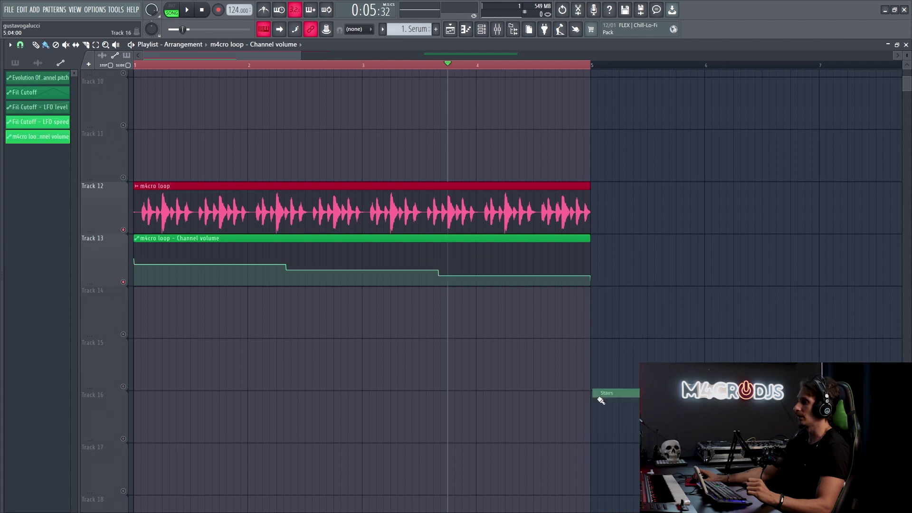
{"action": "mouse_move", "coordinate": [363, 271]}
{"action": "left_mouse_down"}
{"action": "mouse_move", "coordinate": [363, 295]}
{"action": "mouse_move", "coordinate": [362, 260]}
{"action": "left_mouse_up"}
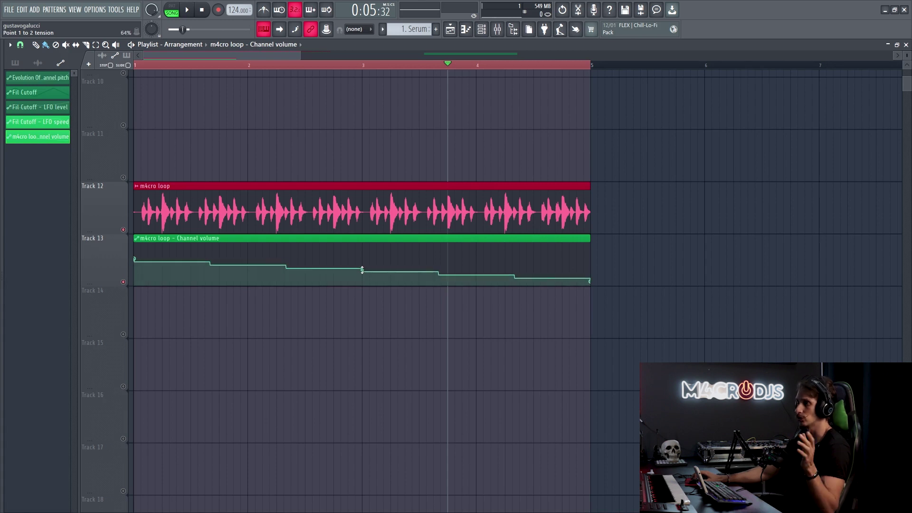
{"action": "left_click_drag", "start_coordinate": [362, 270], "coordinate": [362, 270]}
{"action": "mouse_move", "coordinate": [590, 281]}
{"action": "left_mouse_down"}
{"action": "mouse_move", "coordinate": [594, 240]}
{"action": "mouse_move", "coordinate": [592, 290]}
{"action": "left_mouse_up"}
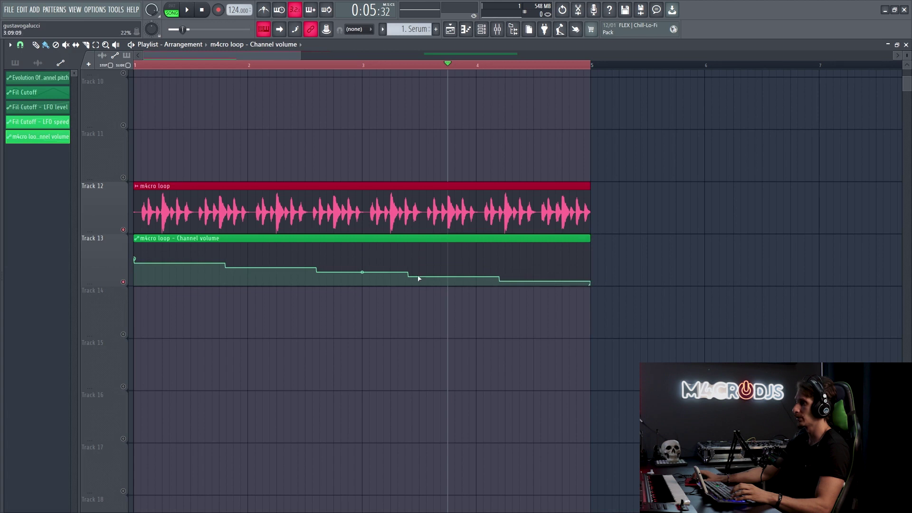
{"action": "mouse_move", "coordinate": [367, 273]}
{"action": "left_mouse_down"}
{"action": "mouse_move", "coordinate": [367, 263]}
{"action": "mouse_move", "coordinate": [366, 274]}
{"action": "left_mouse_up"}
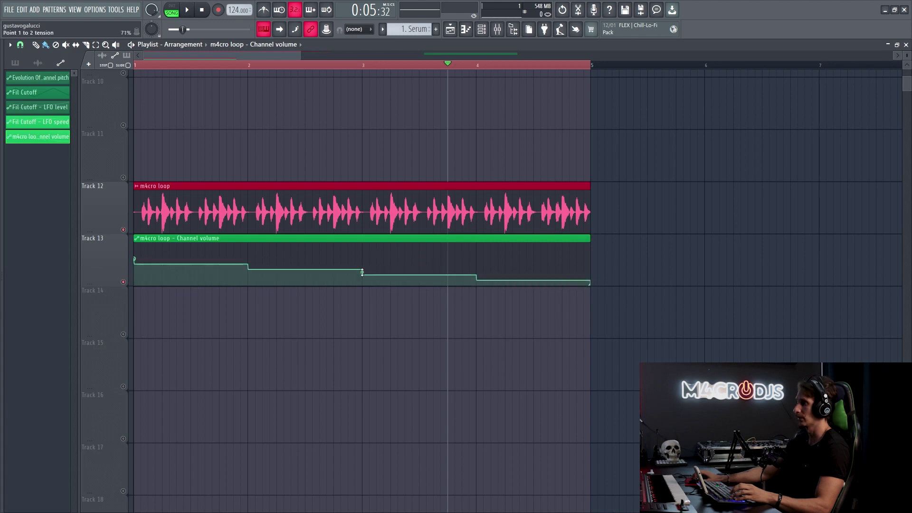
Play back the stepped volume fade over the loop, and consult the automation topic list in Notepad.
{"action": "key", "text": "space"}
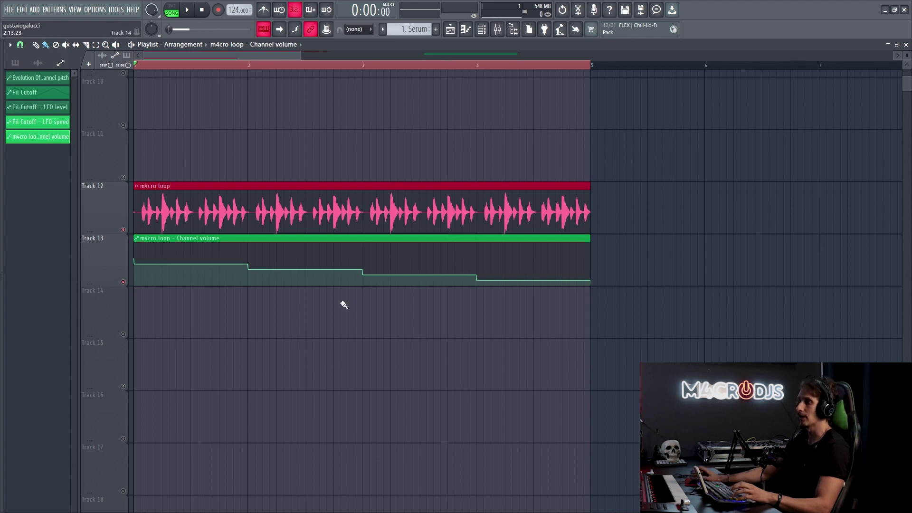
{"action": "key", "text": "space"}
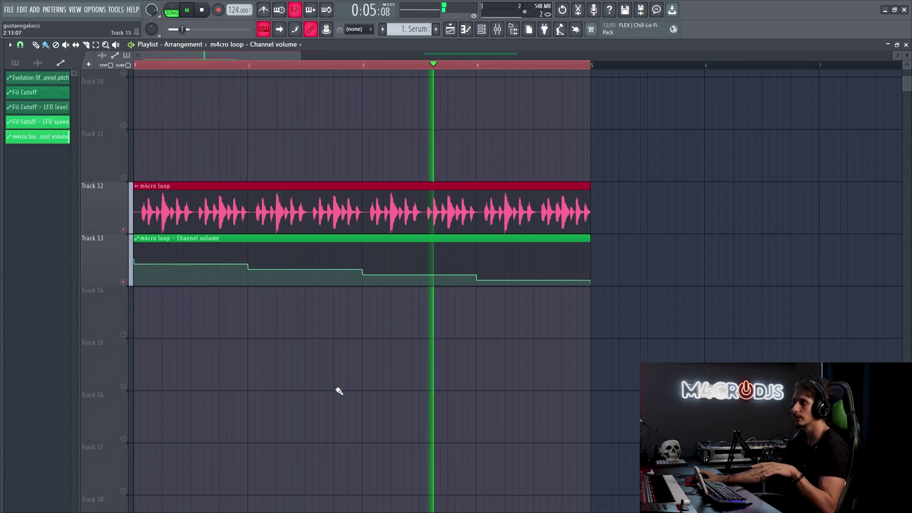
{"action": "key", "text": "space"}
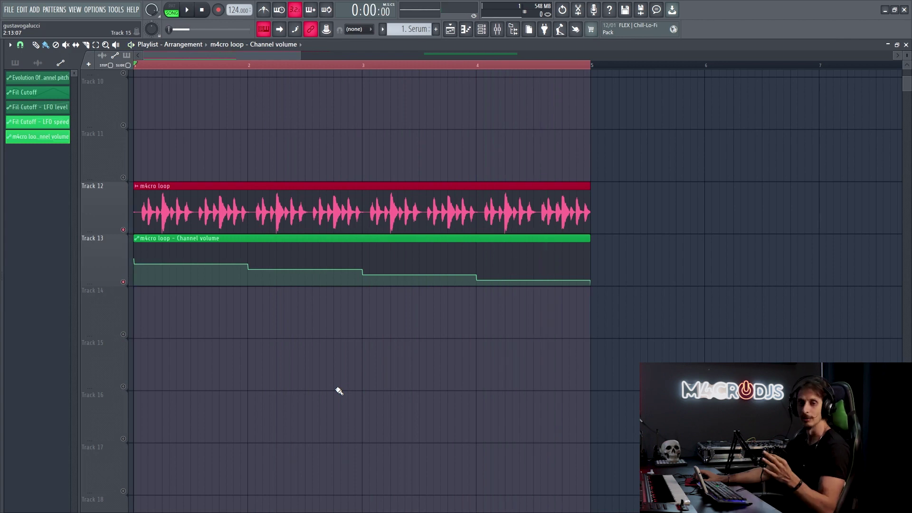
{"action": "key", "text": "alt+Tab"}
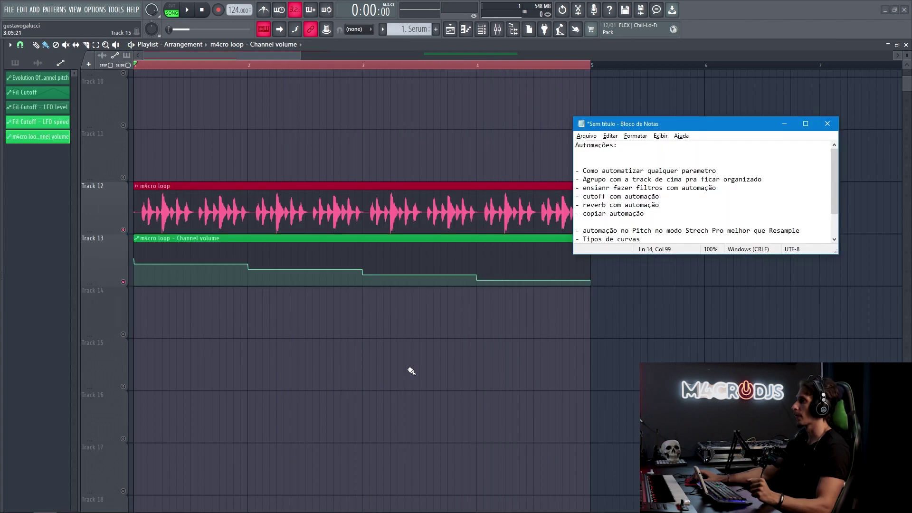
{"action": "key", "text": "alt+Tab"}
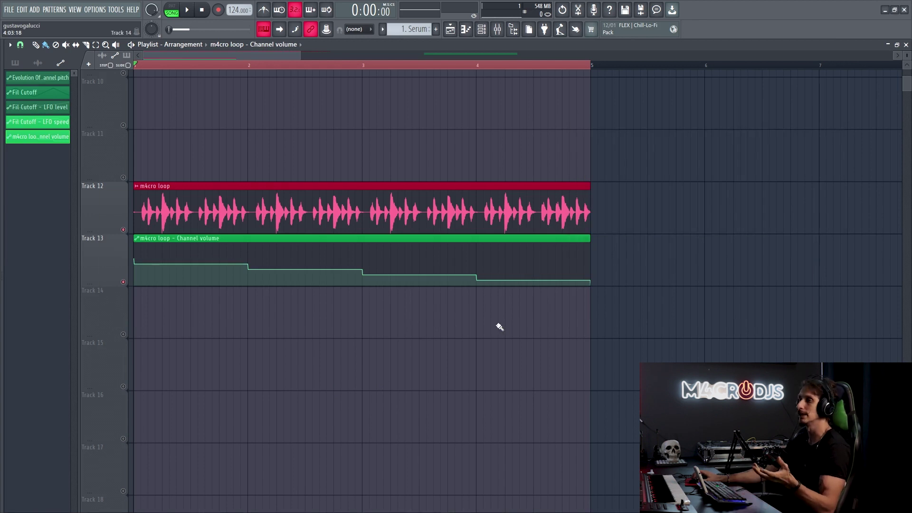
Recolor the m4cro loop channel volume automation clip to the same pink-red as the audio loop.
{"action": "scroll", "coordinate": [358, 322], "scroll_direction": "down", "scroll_amount": 3}
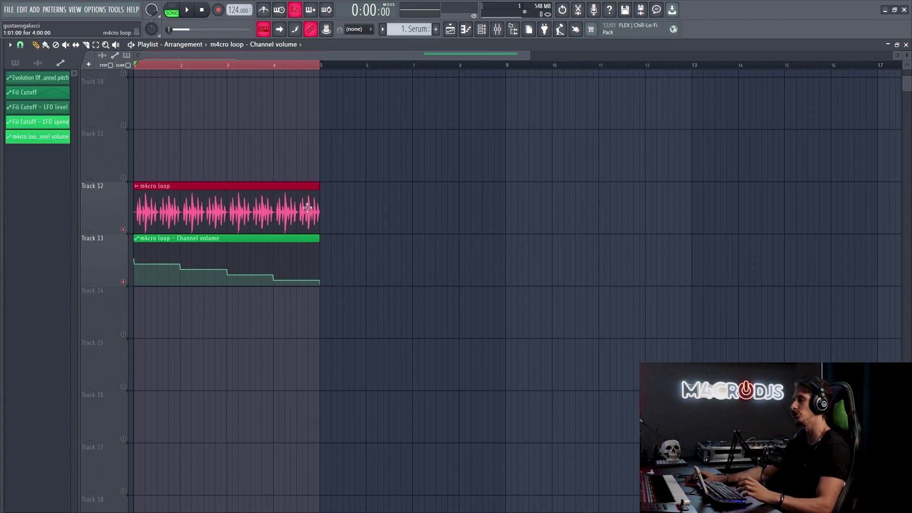
{"action": "scroll", "coordinate": [172, 275], "scroll_direction": "down", "scroll_amount": 3}
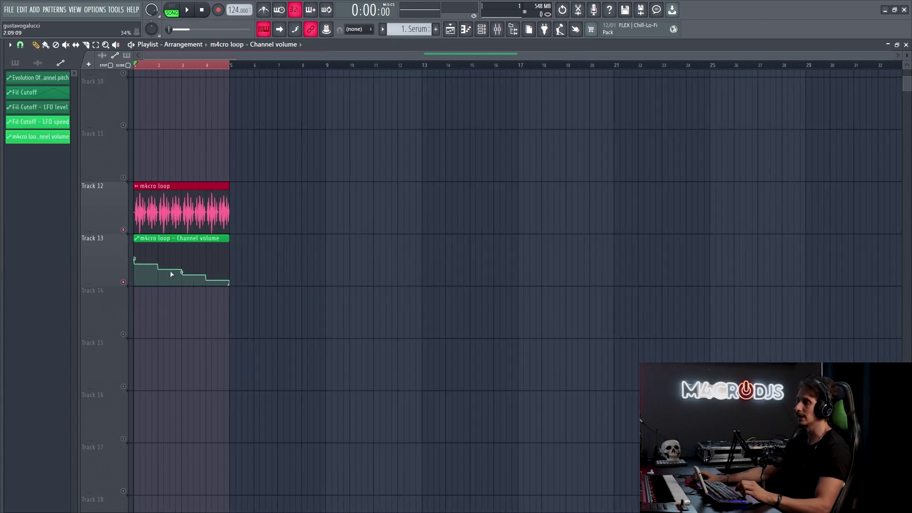
{"action": "scroll", "coordinate": [143, 256], "scroll_direction": "up", "scroll_amount": 3}
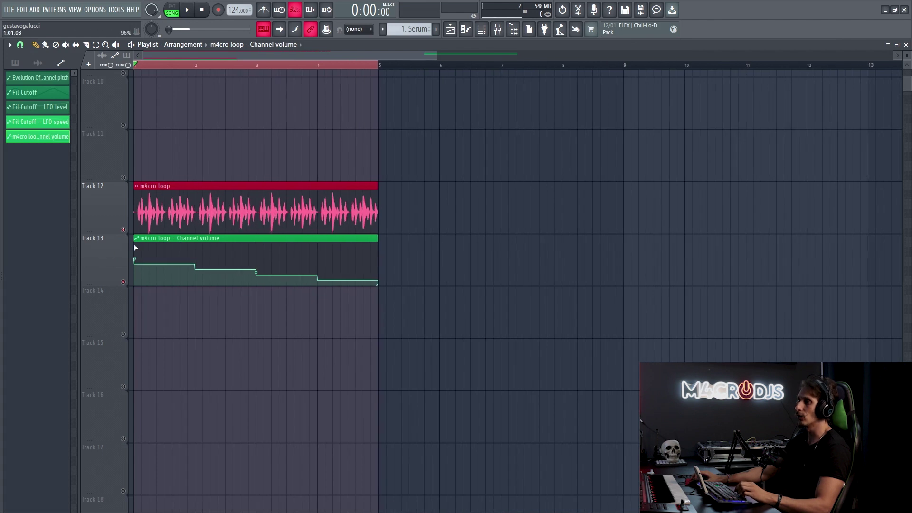
{"action": "middle_click", "coordinate": [38, 141]}
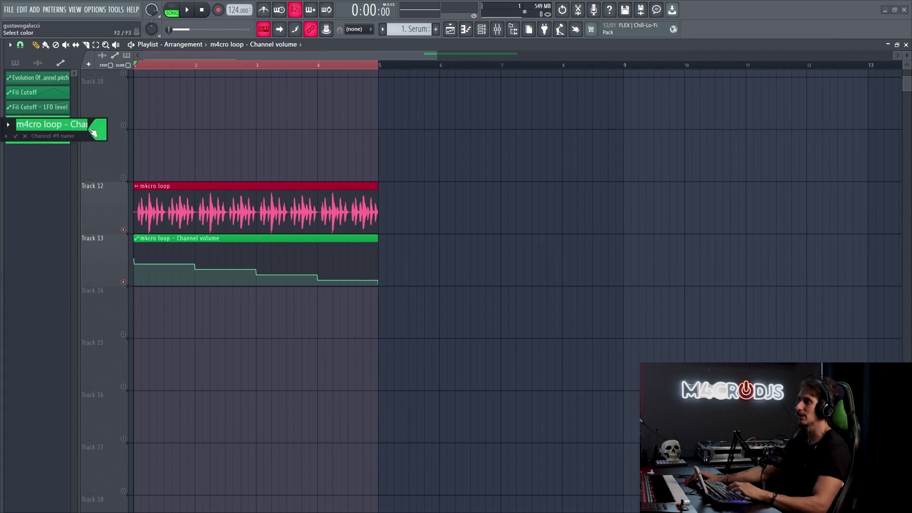
{"action": "left_click", "coordinate": [95, 131]}
{"action": "double_click", "coordinate": [130, 276]}
{"action": "key", "text": "Return"}
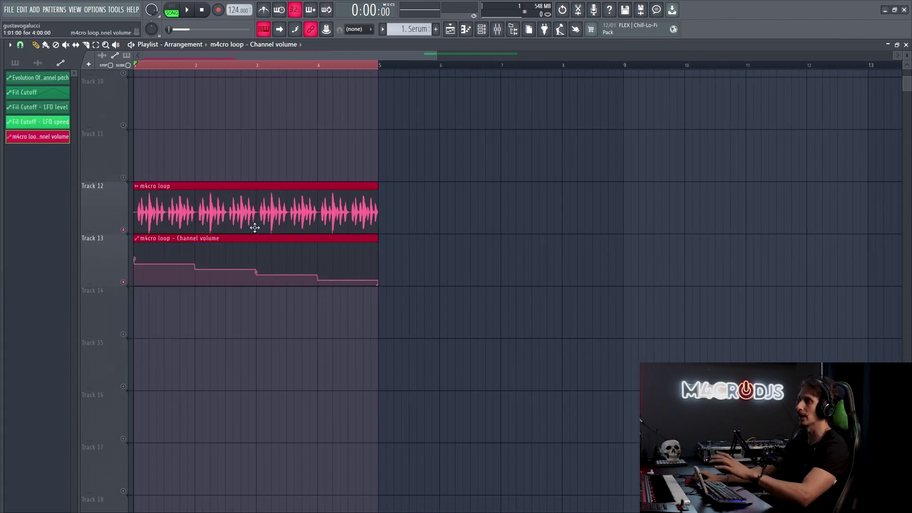
Group Track 13 with the track above it and collapse the group.
{"action": "right_click", "coordinate": [117, 247]}
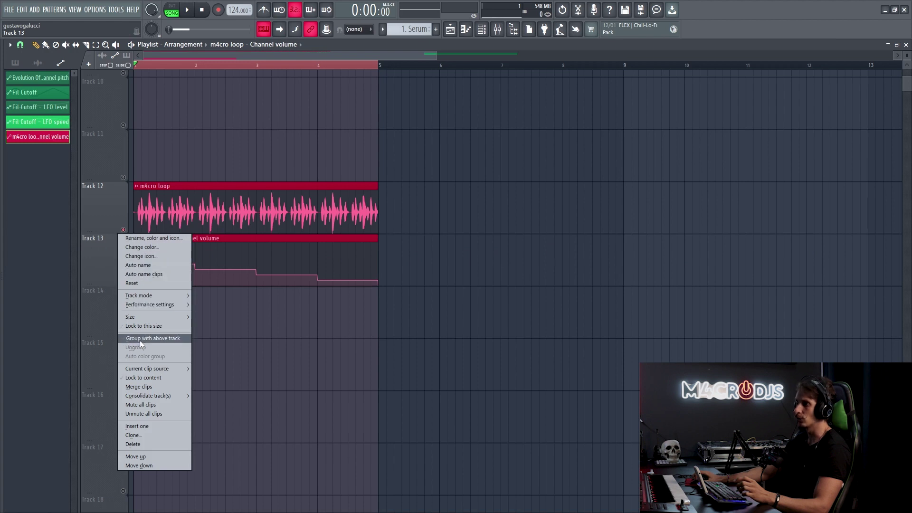
{"action": "left_click", "coordinate": [153, 341]}
{"action": "left_click", "coordinate": [115, 231]}
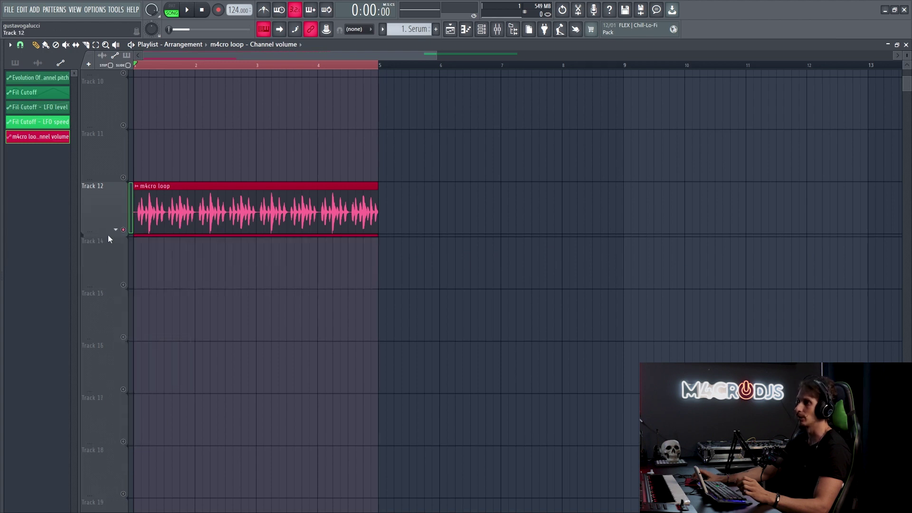
Examine how the collapsed Track 12 group tidies the playlist, and review the topic list in Notepad.
{"action": "scroll", "coordinate": [228, 260], "scroll_direction": "down", "scroll_amount": 5}
{"action": "left_click_drag", "start_coordinate": [184, 223], "coordinate": [453, 221]}
{"action": "right_click", "coordinate": [449, 224]}
{"action": "left_click", "coordinate": [116, 230]}
{"action": "left_click", "coordinate": [116, 230]}
{"action": "left_click", "coordinate": [116, 230]}
{"action": "left_click", "coordinate": [116, 230]}
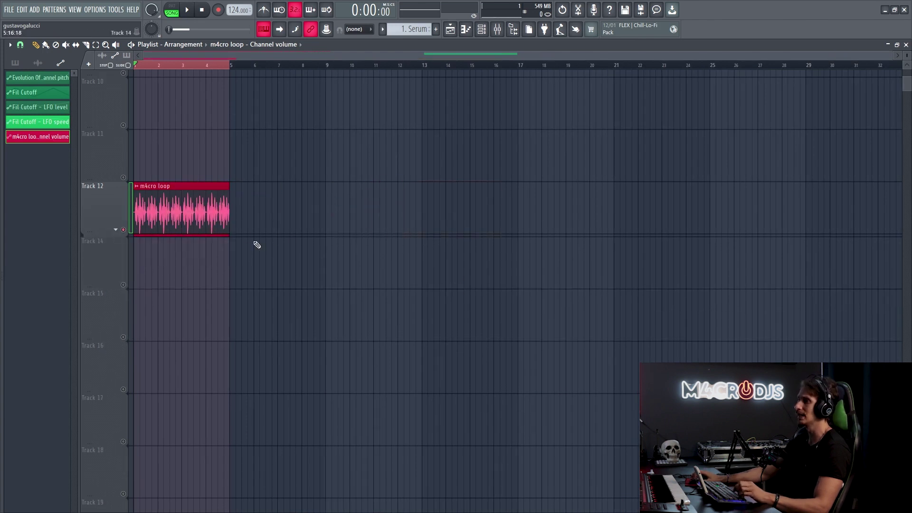
{"action": "scroll", "coordinate": [333, 223], "scroll_direction": "down", "scroll_amount": 6}
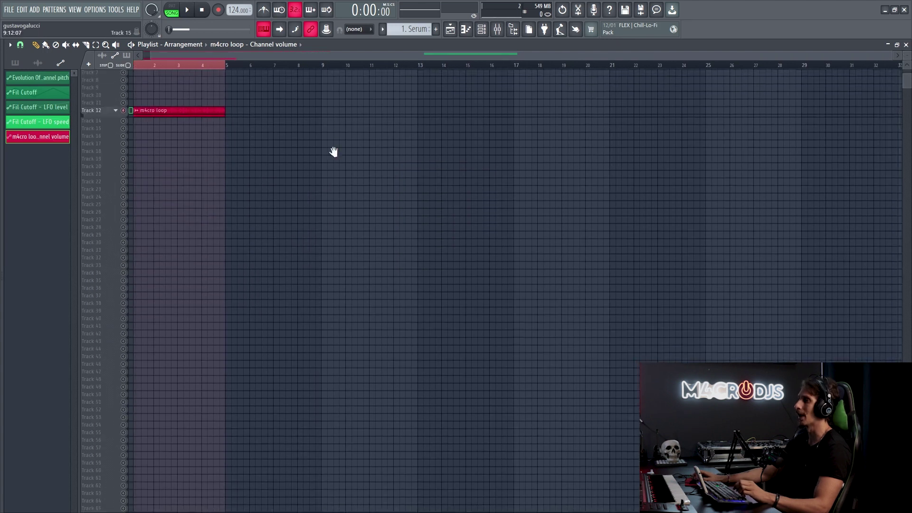
{"action": "scroll", "coordinate": [248, 150], "scroll_direction": "up", "scroll_amount": 6}
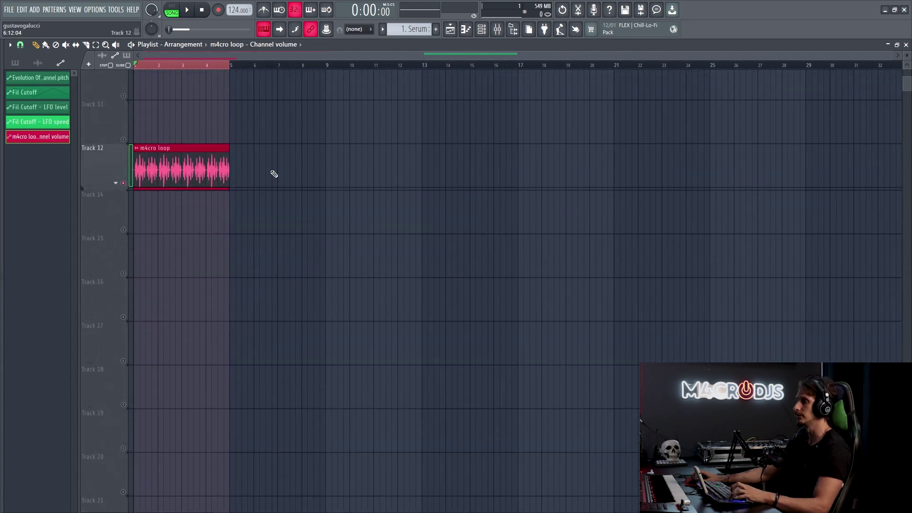
{"action": "key", "text": "alt+Tab"}
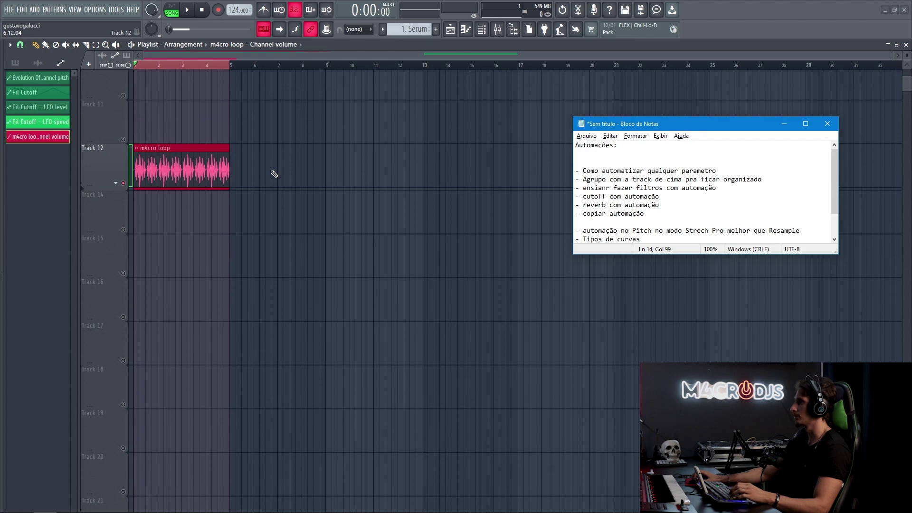
{"action": "key", "text": "alt+Tab"}
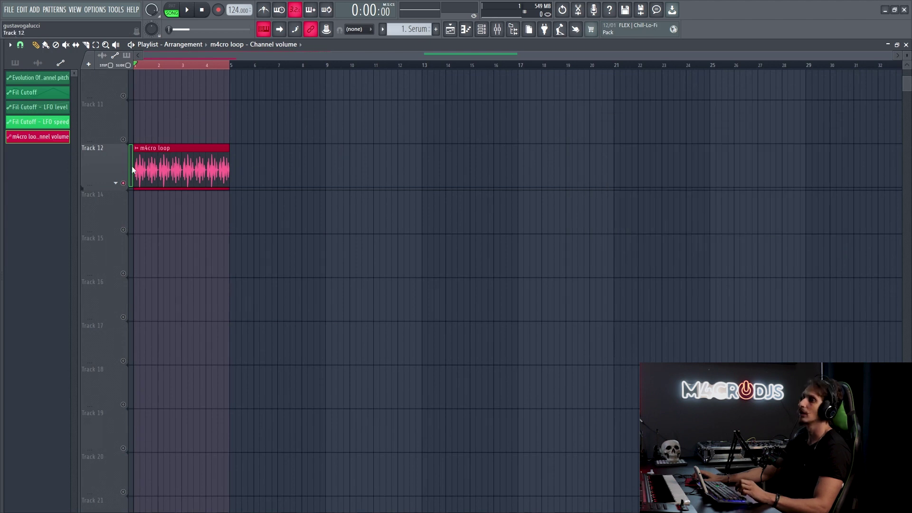
Expand the Track 12 group and delete the m4cro loop channel volume automation clip from the project.
{"action": "left_click", "coordinate": [116, 184]}
{"action": "scroll", "coordinate": [134, 179], "scroll_direction": "up", "scroll_amount": 5}
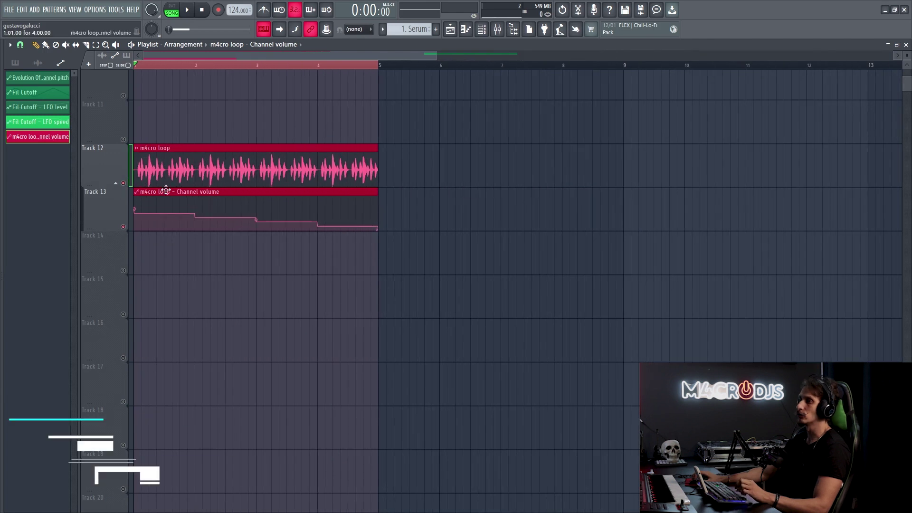
{"action": "right_click", "coordinate": [48, 137]}
{"action": "left_click", "coordinate": [64, 230]}
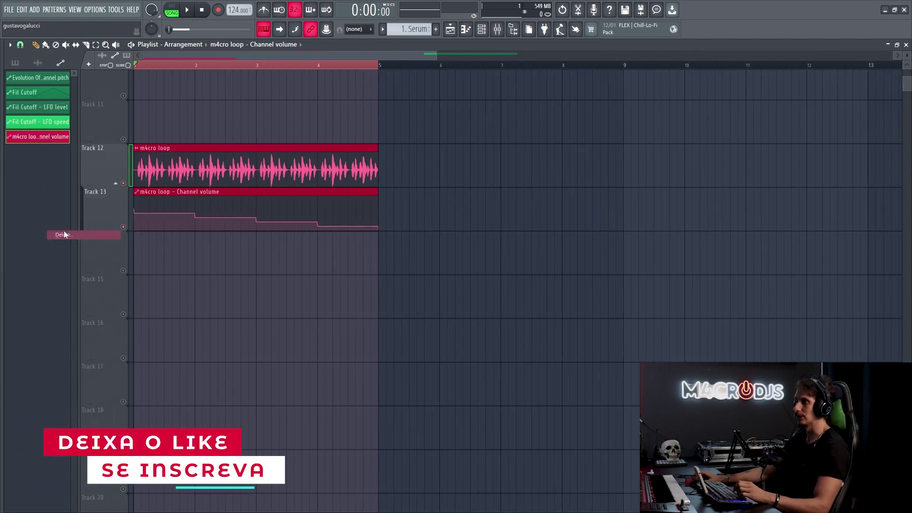
Play the loop and examine the volume knob in its channel settings.
{"action": "key", "text": "space"}
{"action": "key", "text": "space"}
{"action": "double_click", "coordinate": [192, 173]}
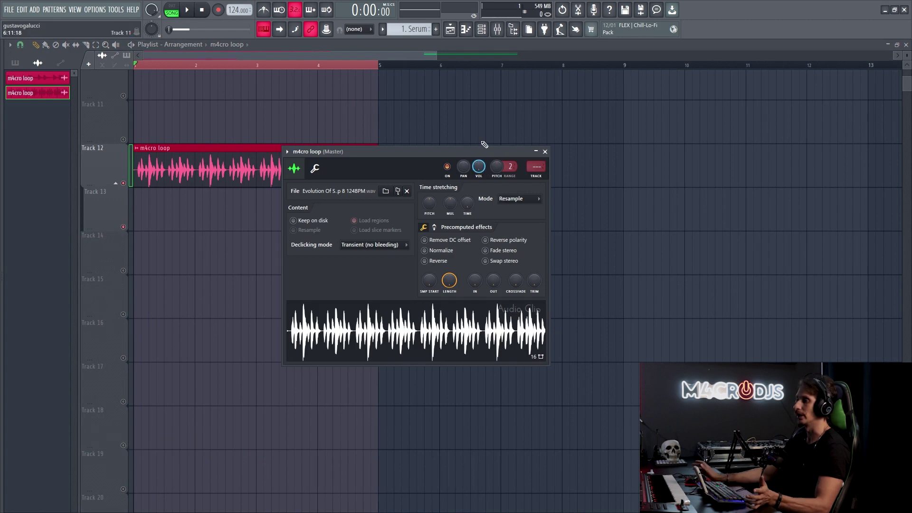
{"action": "key", "text": "space"}
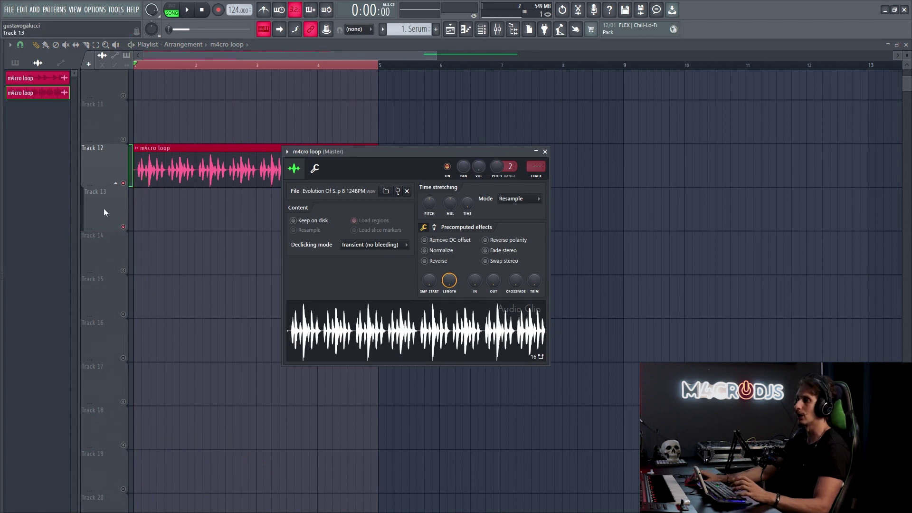
{"action": "key", "text": "space"}
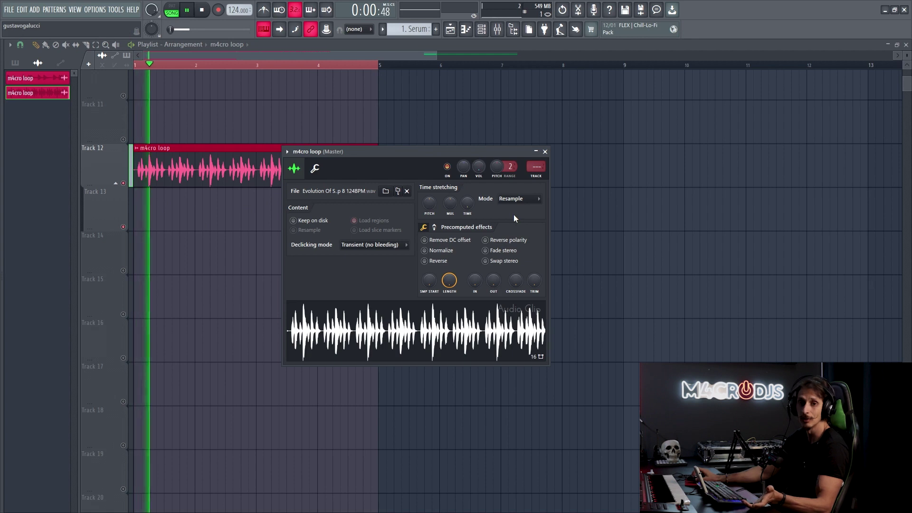
{"action": "key", "text": "space"}
{"action": "key", "text": "Escape"}
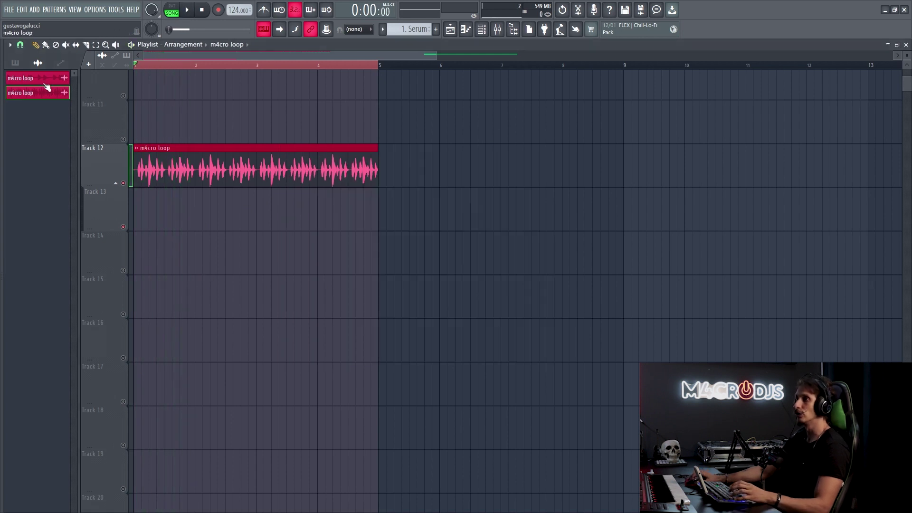
Show the automation clips in the picker and ungroup Track 13 from Track 12.
{"action": "left_click", "coordinate": [60, 63]}
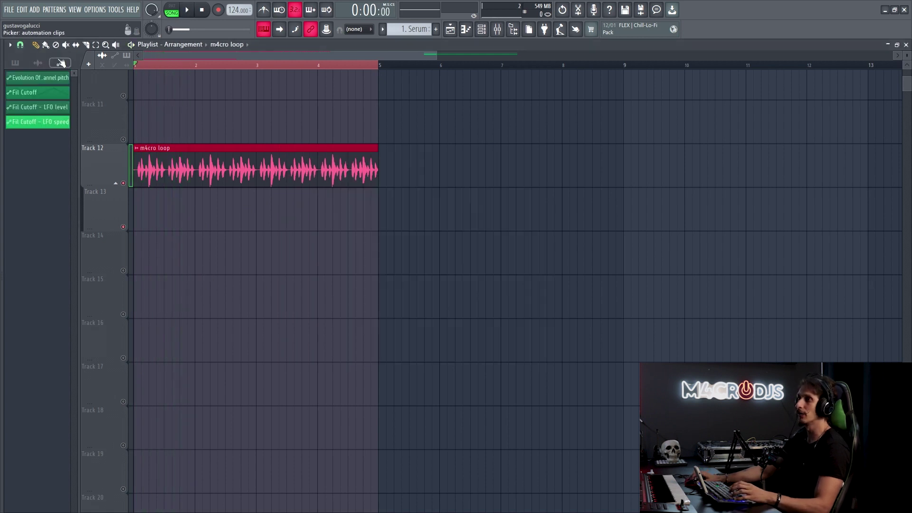
{"action": "right_click", "coordinate": [118, 201]}
{"action": "left_click", "coordinate": [137, 399]}
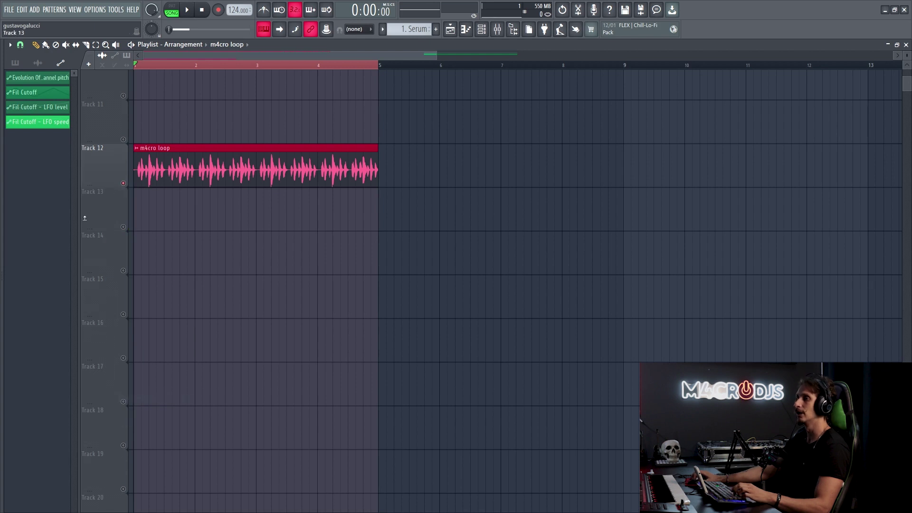
Delete the m4cro loop channel volume event from the current project's initialized pattern controls, open the loop's channel settings, and hide the browser.
{"action": "key", "text": "alt+F8"}
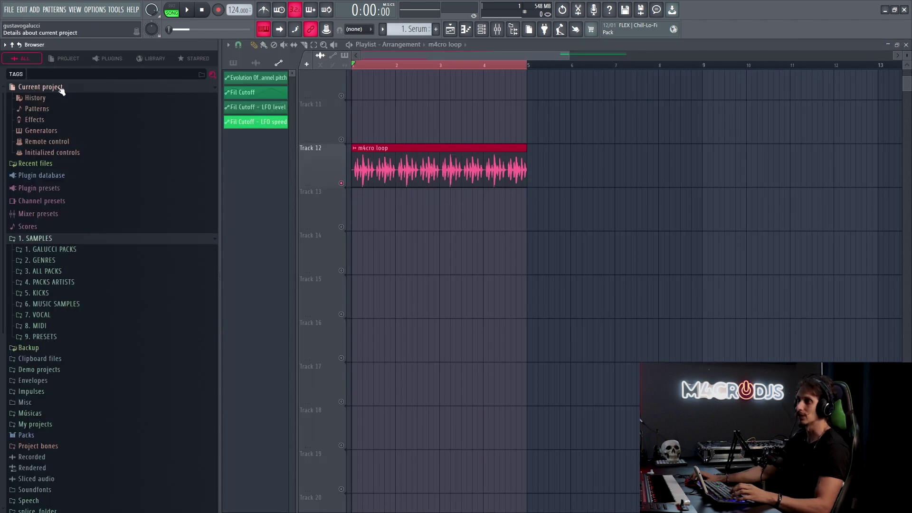
{"action": "left_click", "coordinate": [40, 109]}
{"action": "left_click", "coordinate": [46, 120]}
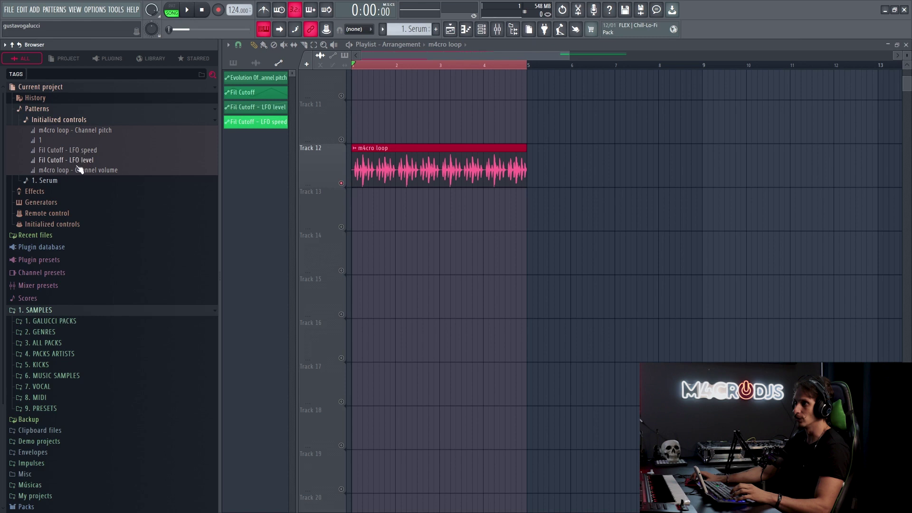
{"action": "left_click", "coordinate": [117, 172]}
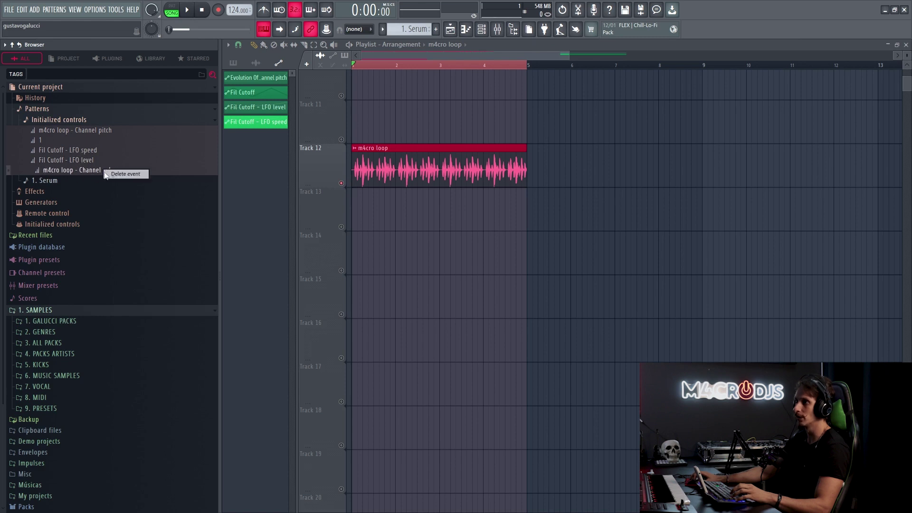
{"action": "double_click", "coordinate": [413, 177]}
{"action": "right_click", "coordinate": [122, 173]}
{"action": "left_click", "coordinate": [131, 175]}
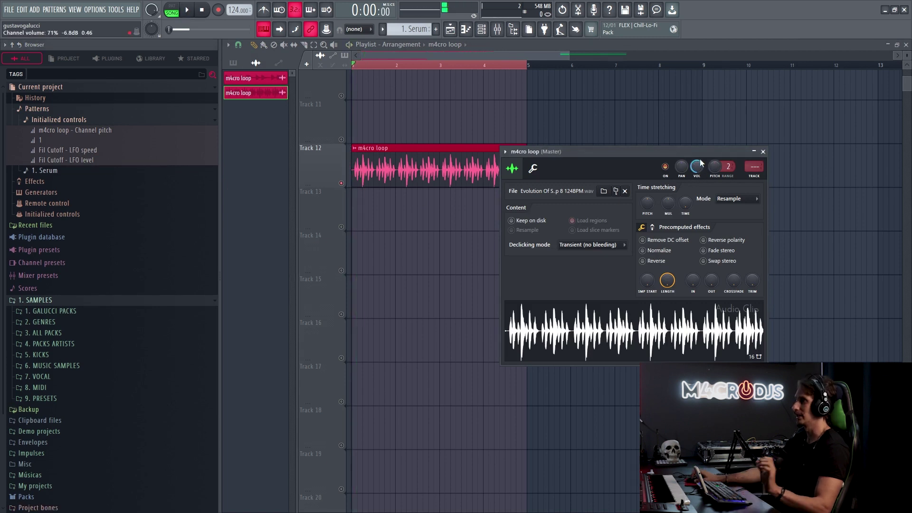
{"action": "left_click_drag", "start_coordinate": [218, 171], "coordinate": [11, 216]}
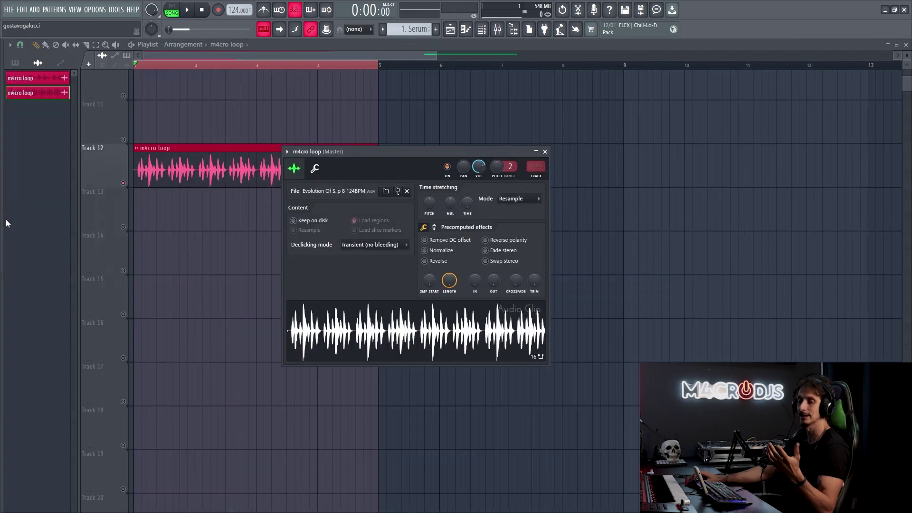
Assign the loop to free mixer track 2 and load Fruity Parametric EQ 2 into its first effect slot.
{"action": "right_click", "coordinate": [478, 167]}
{"action": "left_click", "coordinate": [491, 170]}
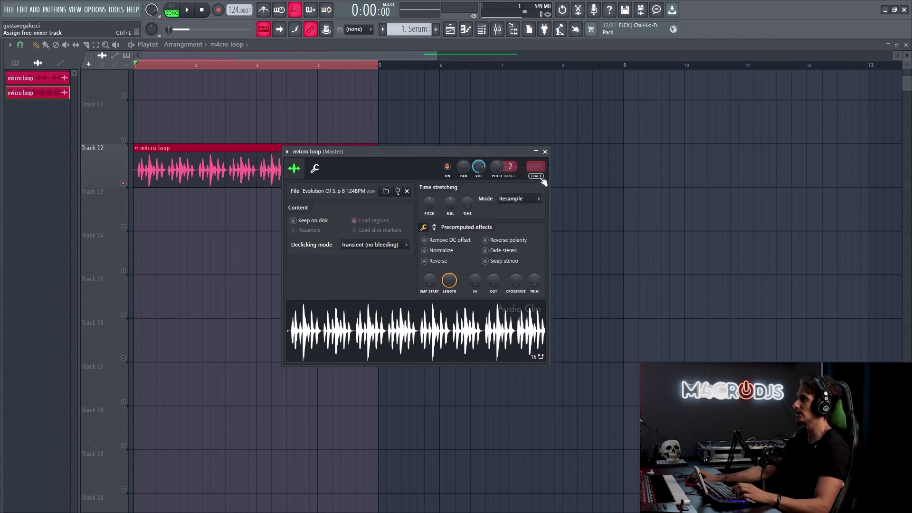
{"action": "left_click", "coordinate": [537, 168]}
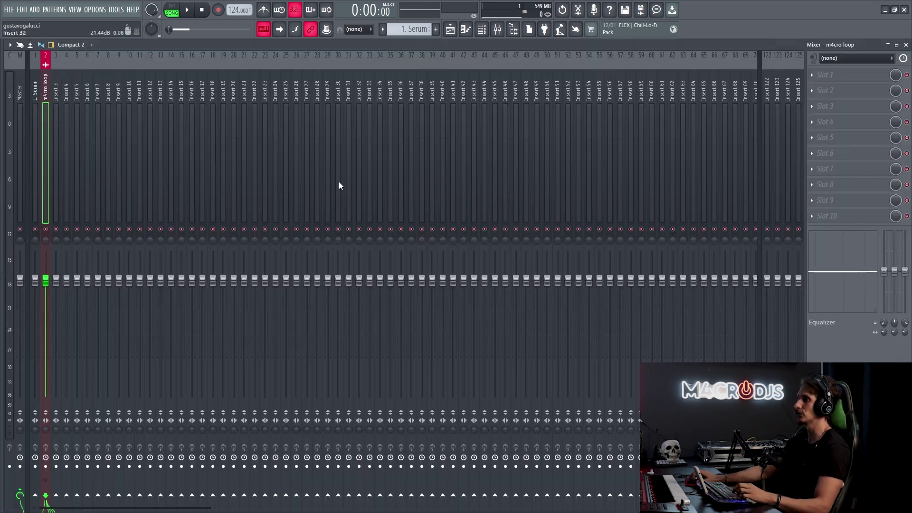
{"action": "left_click", "coordinate": [817, 78]}
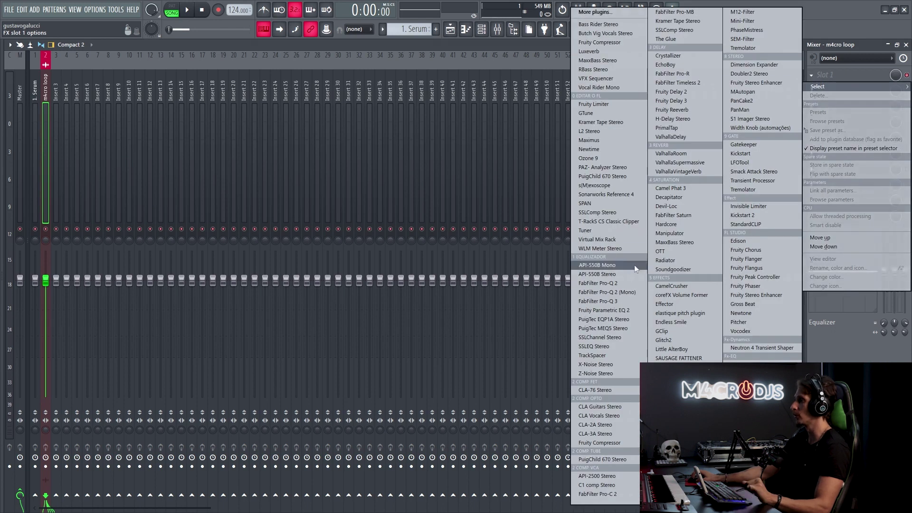
{"action": "left_click", "coordinate": [618, 311]}
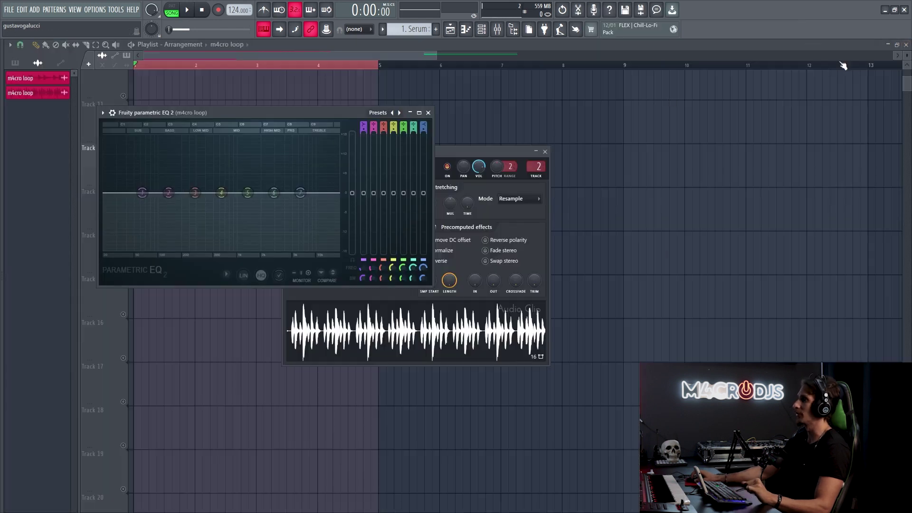
{"action": "left_click", "coordinate": [906, 44]}
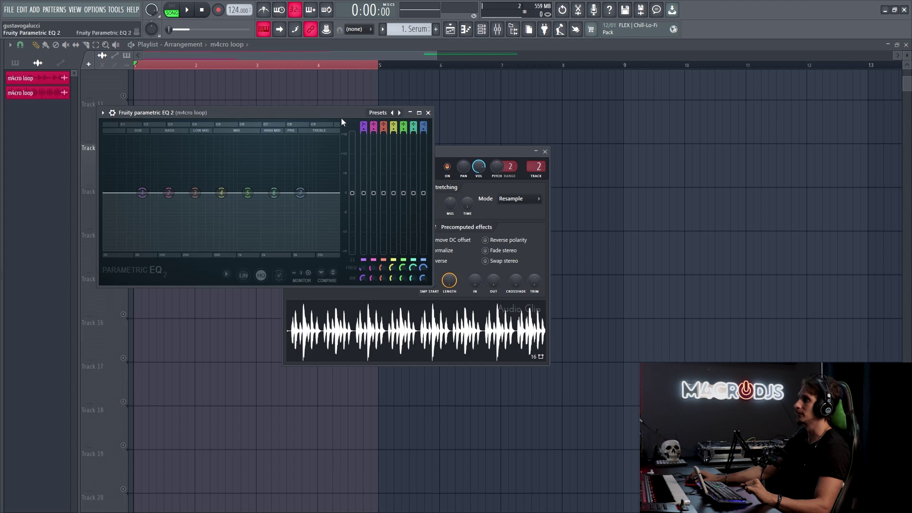
Close the loop's channel settings, move the EQ window clear of the loop clip, and try a high-pass filter on band 1.
{"action": "left_click", "coordinate": [546, 150]}
{"action": "left_click_drag", "start_coordinate": [314, 116], "coordinate": [664, 139]}
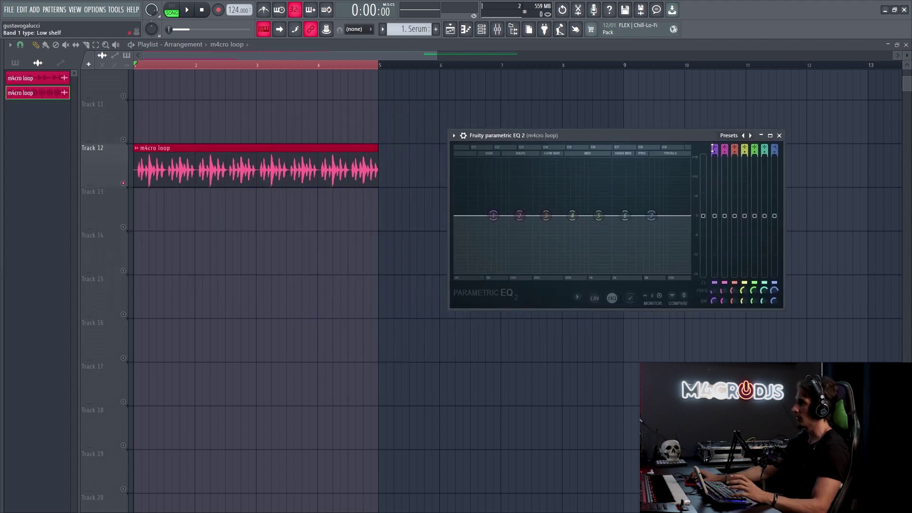
{"action": "scroll", "coordinate": [714, 146], "scroll_direction": "down", "scroll_amount": 2}
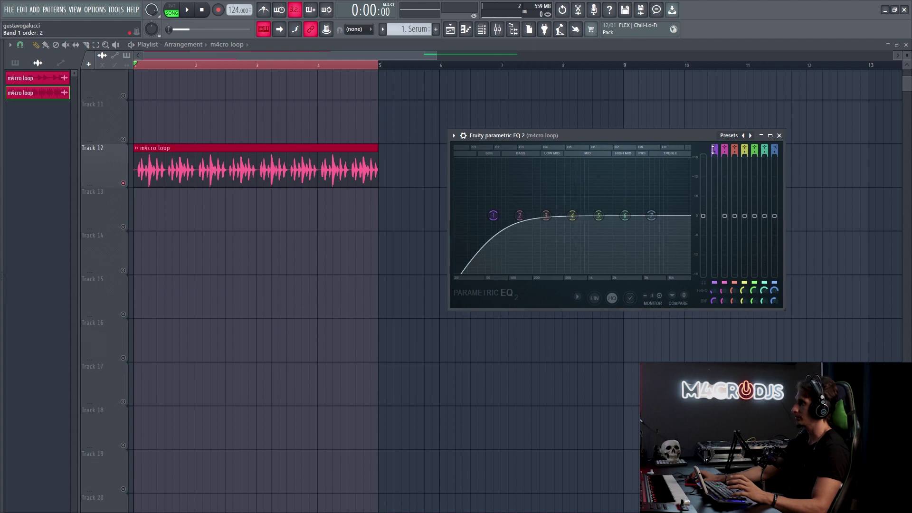
{"action": "scroll", "coordinate": [714, 145], "scroll_direction": "up", "scroll_amount": 2}
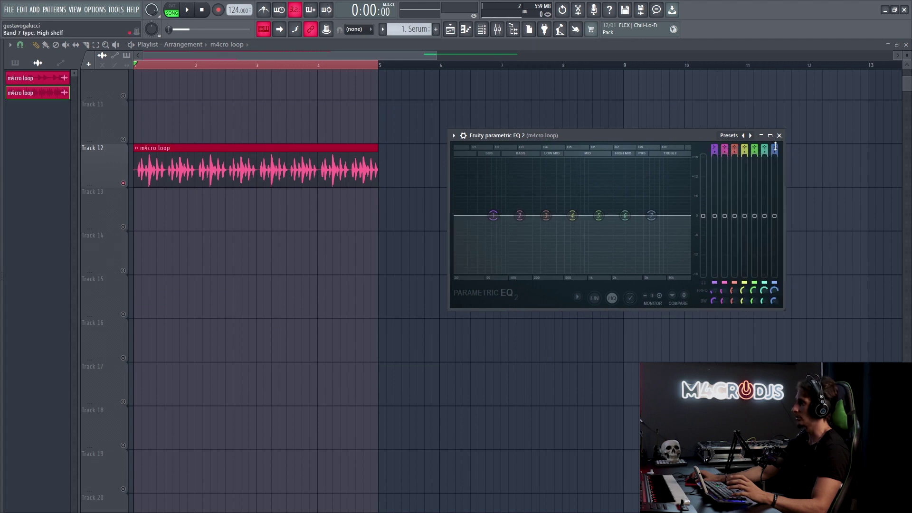
Set EQ band 7 to a Steep 4 low-pass filter at 20000 Hz and play the loop briefly.
{"action": "scroll", "coordinate": [776, 148], "scroll_direction": "down", "scroll_amount": 4}
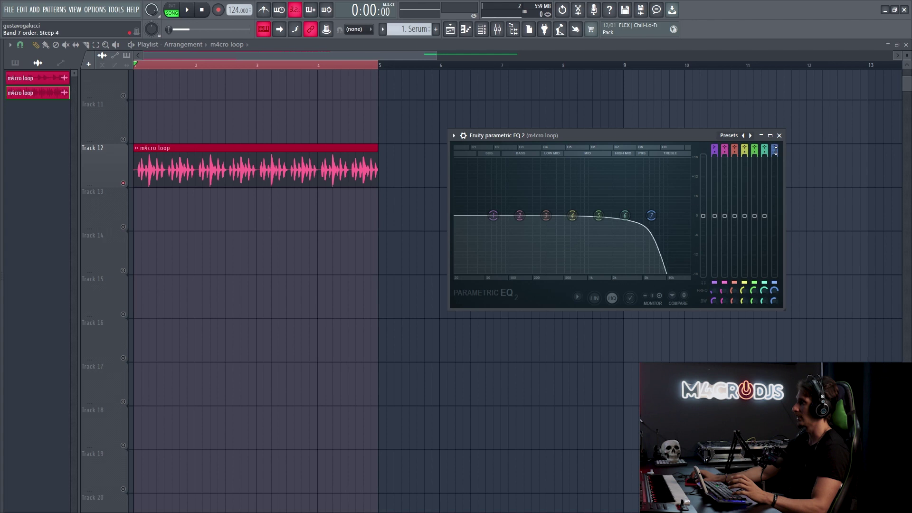
{"action": "left_click_drag", "start_coordinate": [651, 215], "coordinate": [690, 215]}
{"action": "key", "text": "space"}
{"action": "key", "text": "space"}
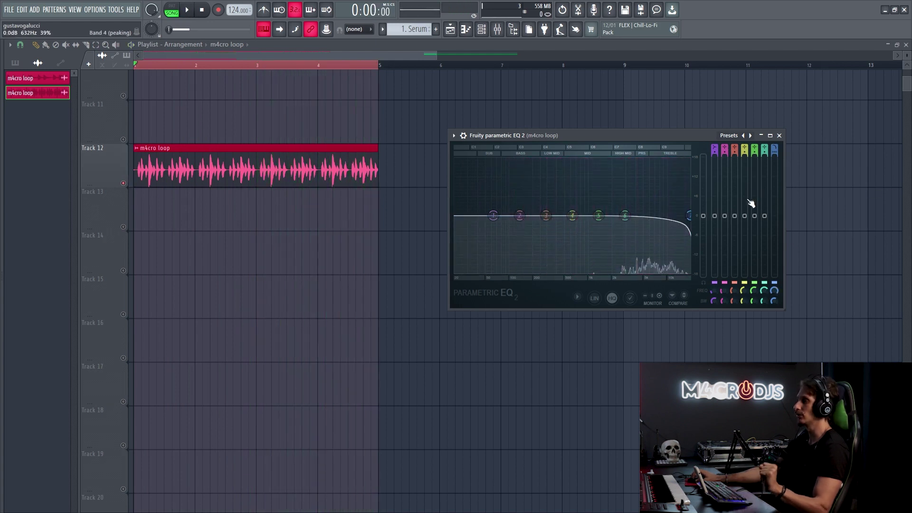
Sweep band 7's frequency down and back to maximum, and examine the frequency knob's automation options.
{"action": "left_click_drag", "start_coordinate": [775, 290], "coordinate": [774, 303]}
{"action": "right_click", "coordinate": [778, 296]}
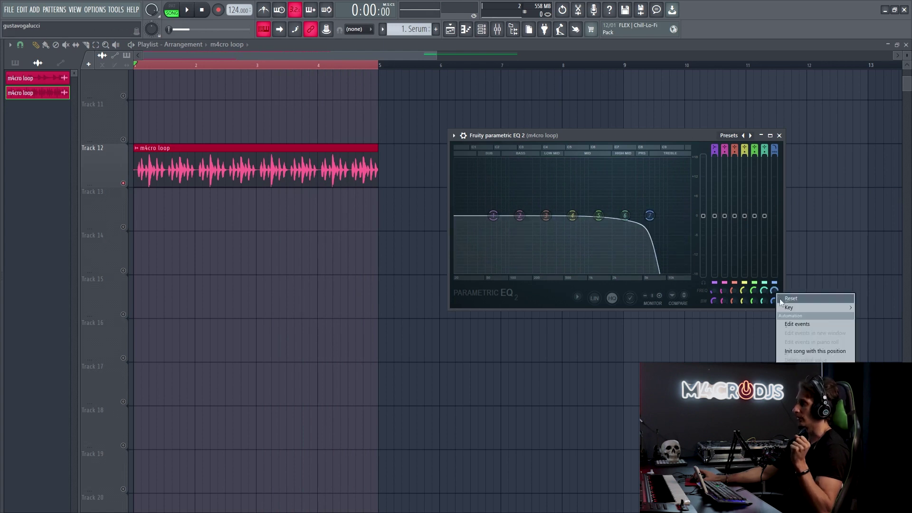
{"action": "left_click", "coordinate": [695, 136]}
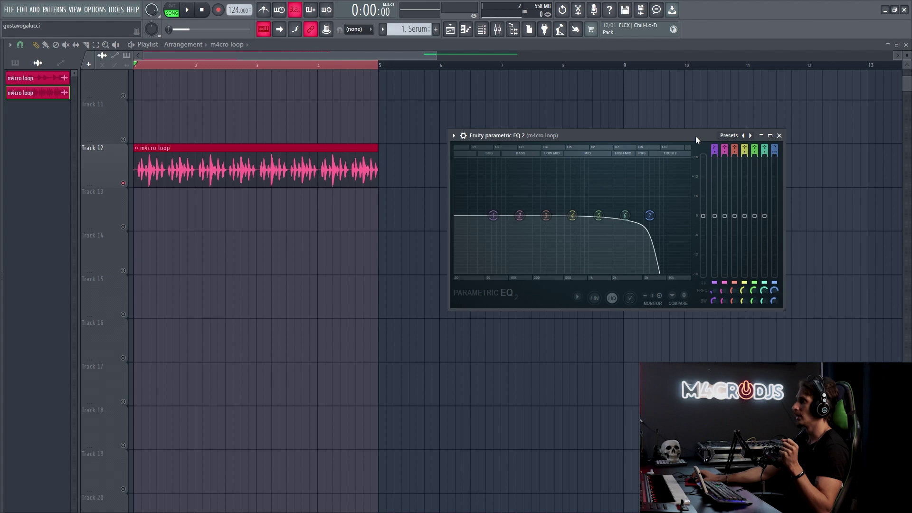
{"action": "right_click", "coordinate": [775, 291]}
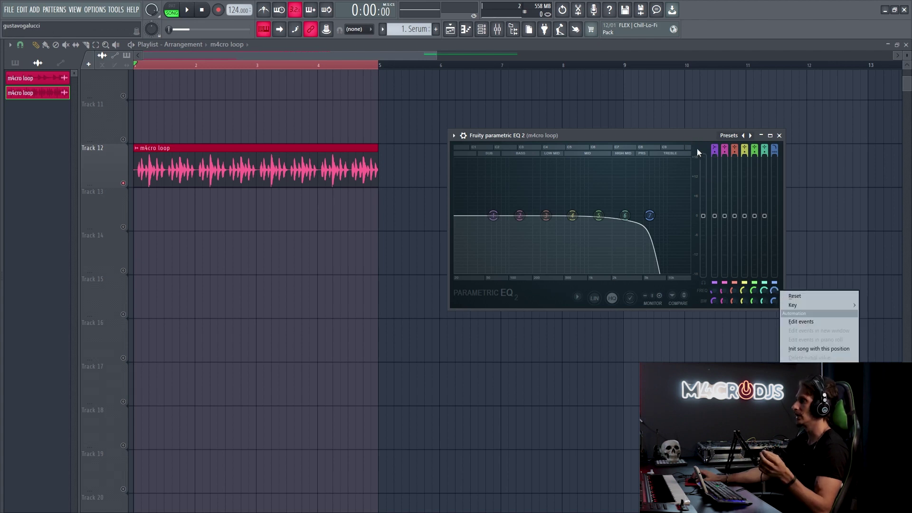
{"action": "left_click", "coordinate": [733, 204]}
{"action": "scroll", "coordinate": [774, 300], "scroll_direction": "up", "scroll_amount": 5}
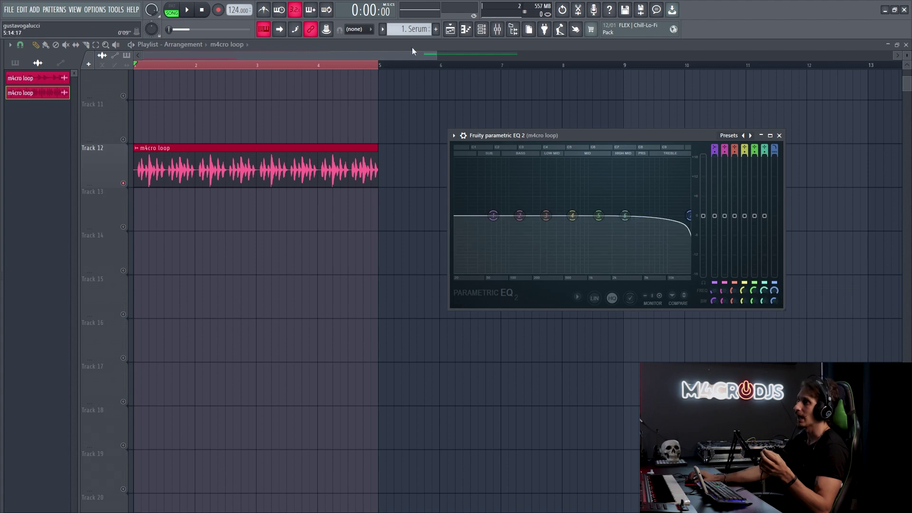
Use Multilink to controllers to create automation clips for EQ band 7's frequency and width together.
{"action": "left_click", "coordinate": [328, 29]}
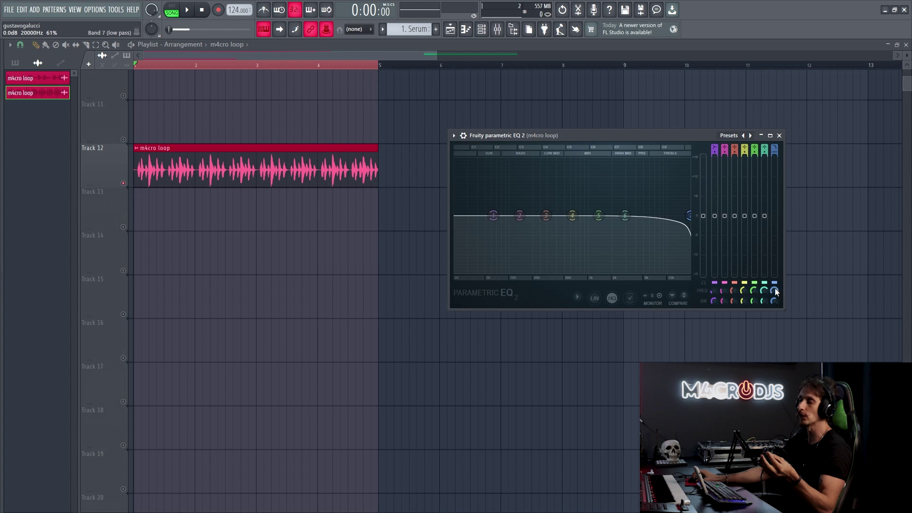
{"action": "mouse_move", "coordinate": [775, 288]}
{"action": "left_mouse_down"}
{"action": "mouse_move", "coordinate": [775, 296]}
{"action": "mouse_move", "coordinate": [775, 288]}
{"action": "left_mouse_up"}
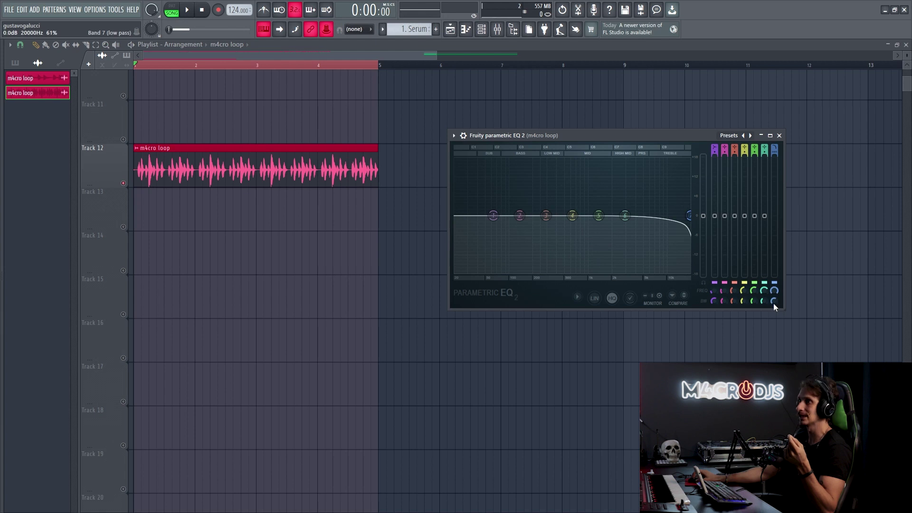
{"action": "left_click_drag", "start_coordinate": [774, 301], "coordinate": [775, 305]}
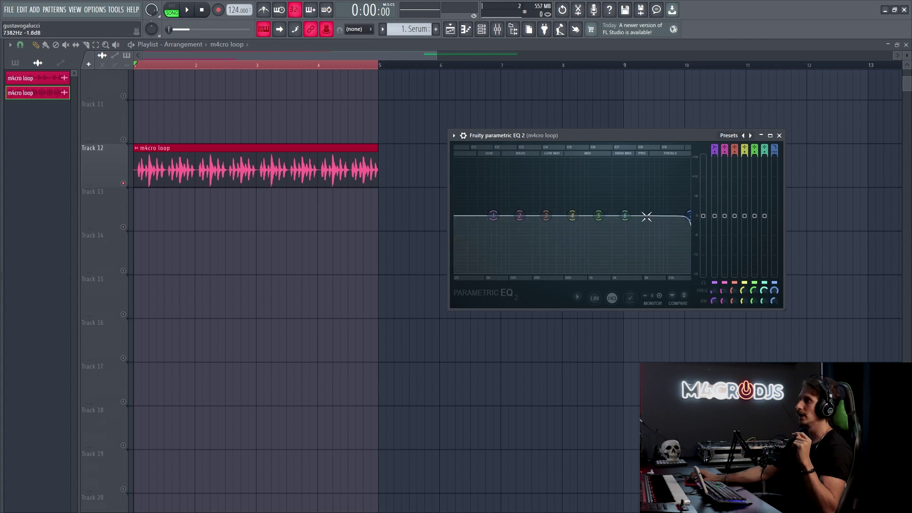
{"action": "right_click", "coordinate": [328, 32]}
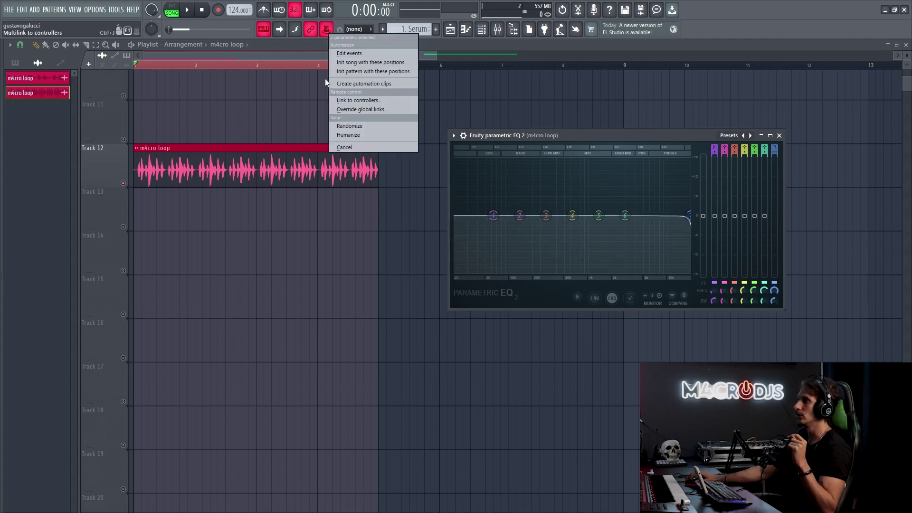
{"action": "left_click", "coordinate": [352, 84]}
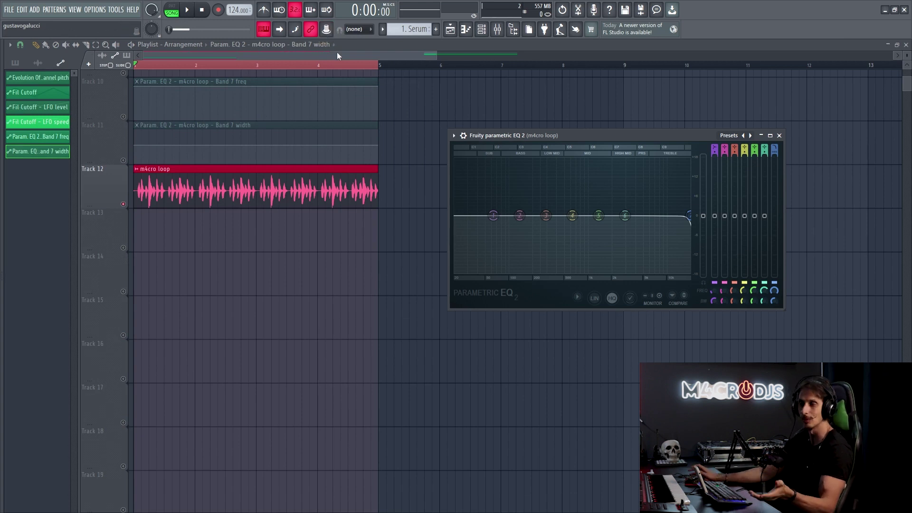
Hide the EQ, move both new automation clips below the loop onto Tracks 13 and 14, and enable Track 13.
{"action": "left_click", "coordinate": [417, 142]}
{"action": "key", "text": "ctrl+a"}
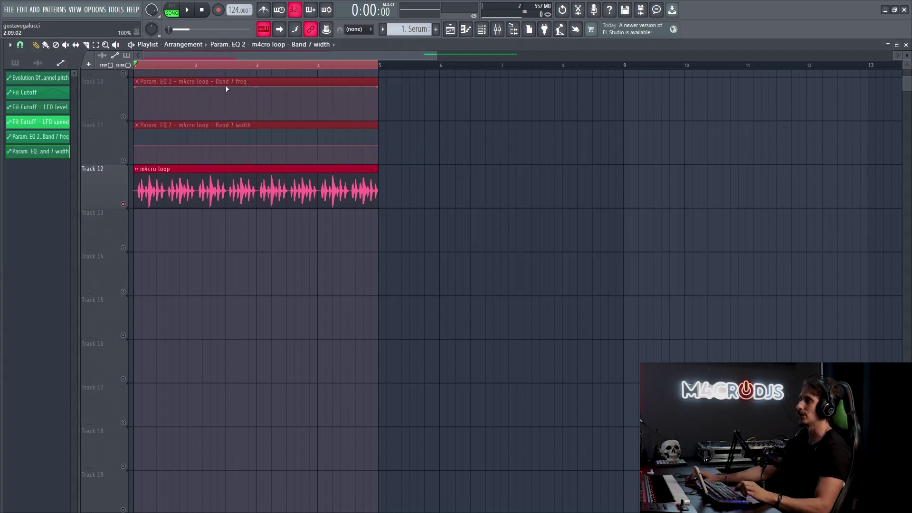
{"action": "left_click_drag", "start_coordinate": [219, 77], "coordinate": [169, 212]}
{"action": "left_click", "coordinate": [124, 249]}
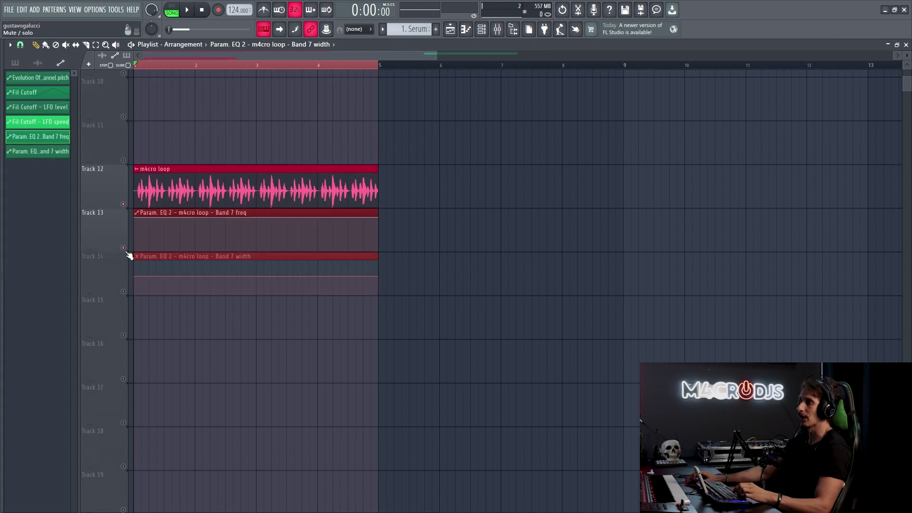
Rename the Band 7 freq automation clip to filtro and give it the crimson colour of the loop.
{"action": "key", "text": "F2"}
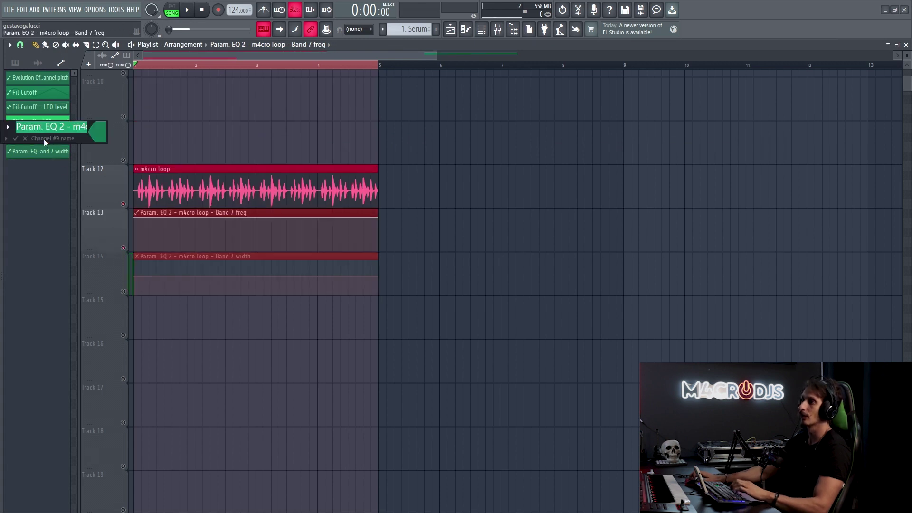
{"action": "left_click", "coordinate": [98, 131]}
{"action": "left_click", "coordinate": [133, 287]}
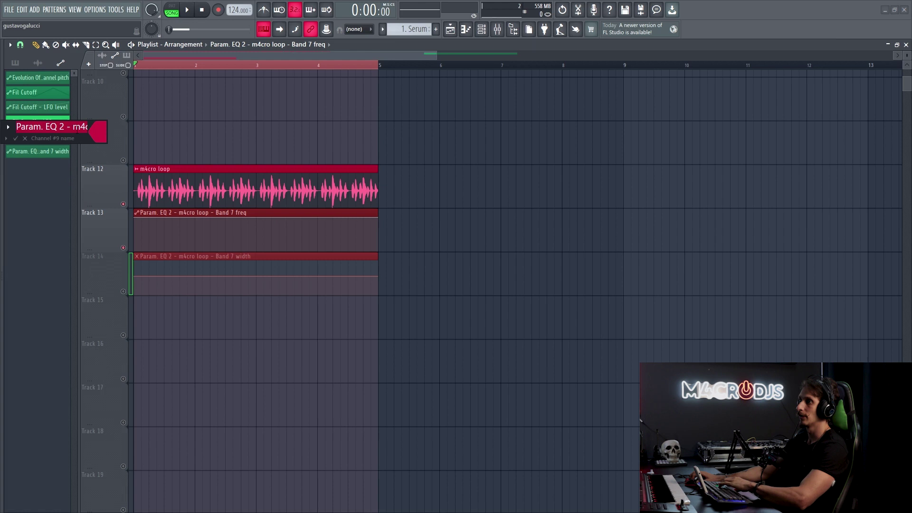
{"action": "key", "text": "Delete"}
{"action": "key", "text": "Delete"}
{"action": "key", "text": "Delete"}
{"action": "key", "text": "Delete"}
{"action": "key", "text": "Delete"}
{"action": "key", "text": "Delete"}
{"action": "key", "text": "Delete"}
{"action": "key", "text": "Delete"}
{"action": "key", "text": "Delete"}
{"action": "key", "text": "Delete"}
{"action": "key", "text": "Delete"}
{"action": "key", "text": "Delete"}
{"action": "key", "text": "Delete"}
{"action": "key", "text": "Delete"}
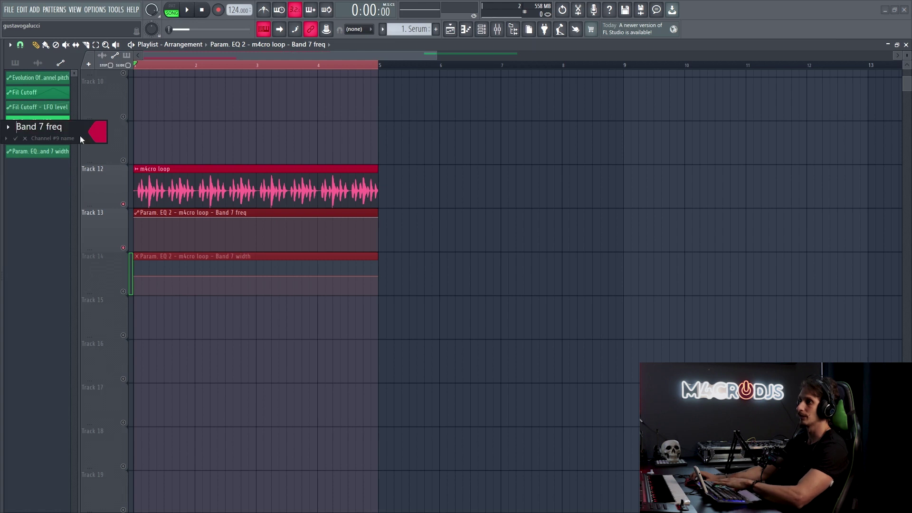
{"action": "type", "text": "filtro"}
{"action": "key", "text": "Return"}
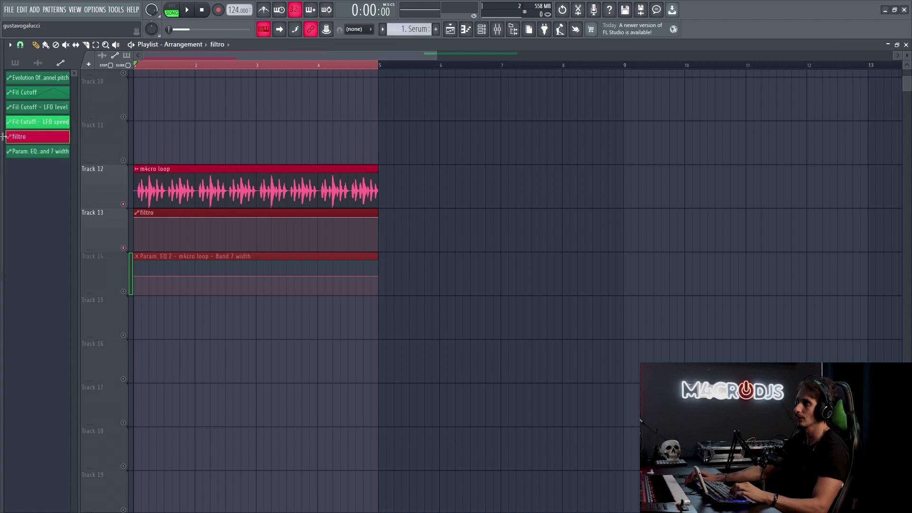
Rename the Band 7 width automation clip to ressonancia and give it the same crimson colour.
{"action": "left_click", "coordinate": [24, 151]}
{"action": "key", "text": "F2"}
{"action": "type", "text": "ressonancia"}
{"action": "key", "text": "Tab"}
{"action": "key", "text": "Return"}
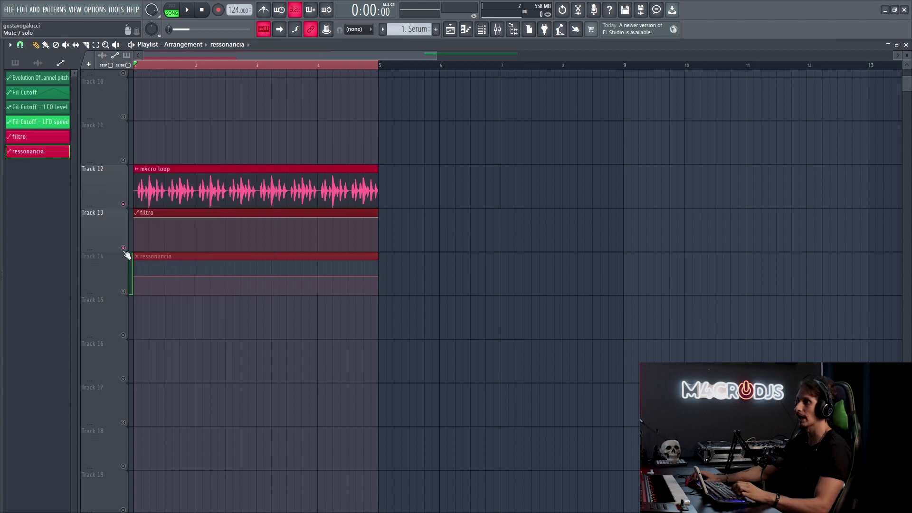
Enable Track 14 and group Tracks 13 and 14 with the loop's track above.
{"action": "left_click", "coordinate": [129, 292]}
{"action": "right_click", "coordinate": [122, 220]}
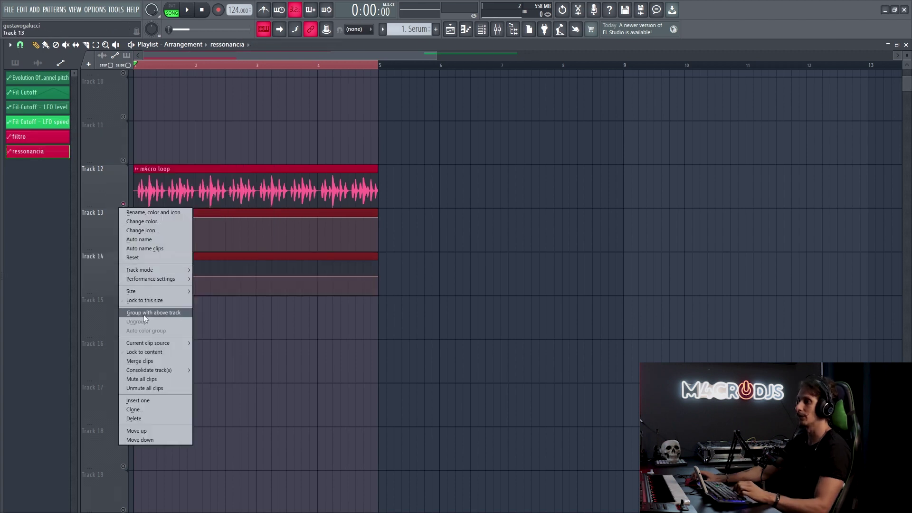
{"action": "left_click", "coordinate": [143, 315]}
{"action": "right_click", "coordinate": [119, 272]}
{"action": "left_click", "coordinate": [139, 354]}
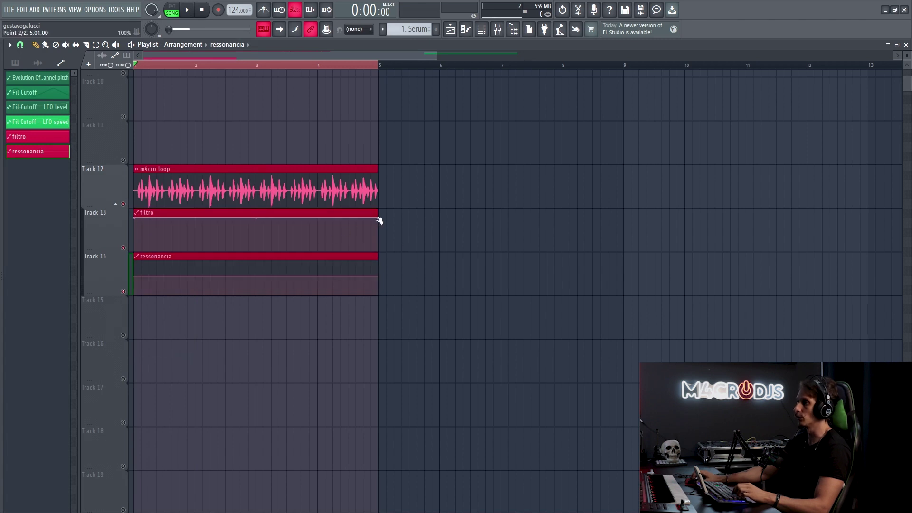
Lower the filtro clip's start point to about 54% and bend its rise with Single curve 3 so it climbs near the end.
{"action": "left_click_drag", "start_coordinate": [136, 220], "coordinate": [164, 234]}
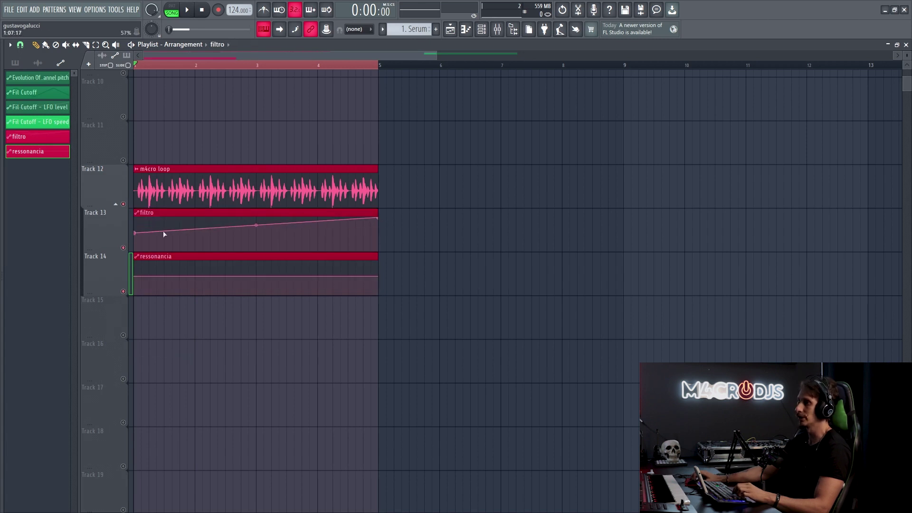
{"action": "left_click_drag", "start_coordinate": [259, 225], "coordinate": [259, 242]}
{"action": "right_click", "coordinate": [137, 234]}
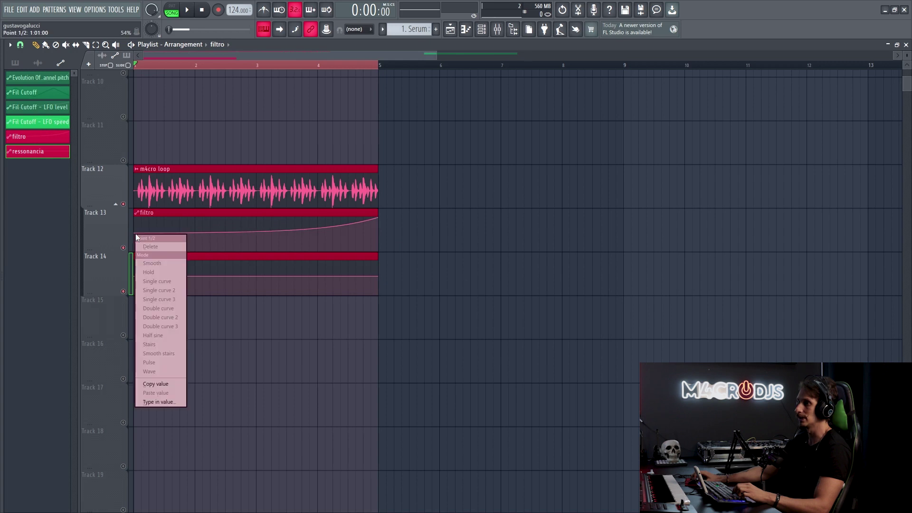
{"action": "right_click", "coordinate": [377, 217]}
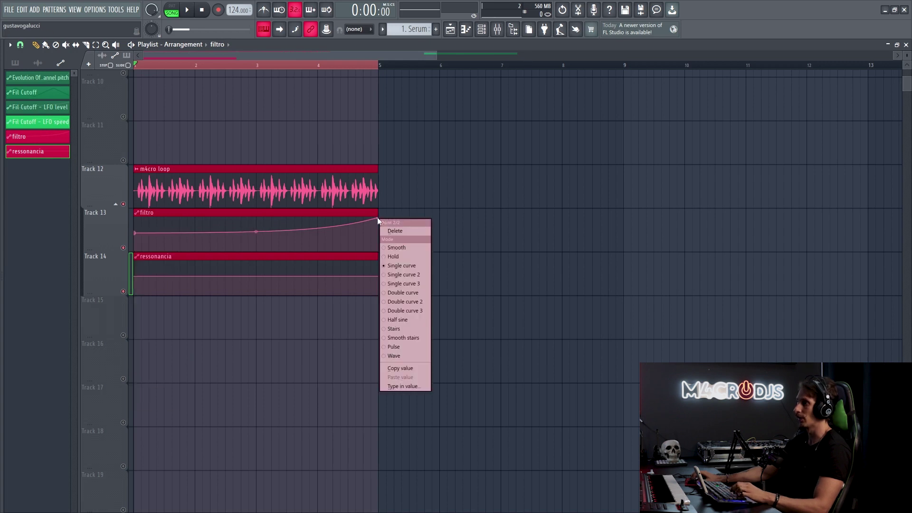
{"action": "left_click", "coordinate": [403, 283]}
{"action": "left_click_drag", "start_coordinate": [256, 233], "coordinate": [263, 173]}
Clear the time selection, duplicate the m4cro loop clip to start at bar 5, and play the filter automation.
{"action": "left_click", "coordinate": [256, 66], "text": "ctrl"}
{"action": "left_click_drag", "start_coordinate": [430, 163], "coordinate": [192, 178]}
{"action": "key", "text": "ctrl+b"}
{"action": "key", "text": "space"}
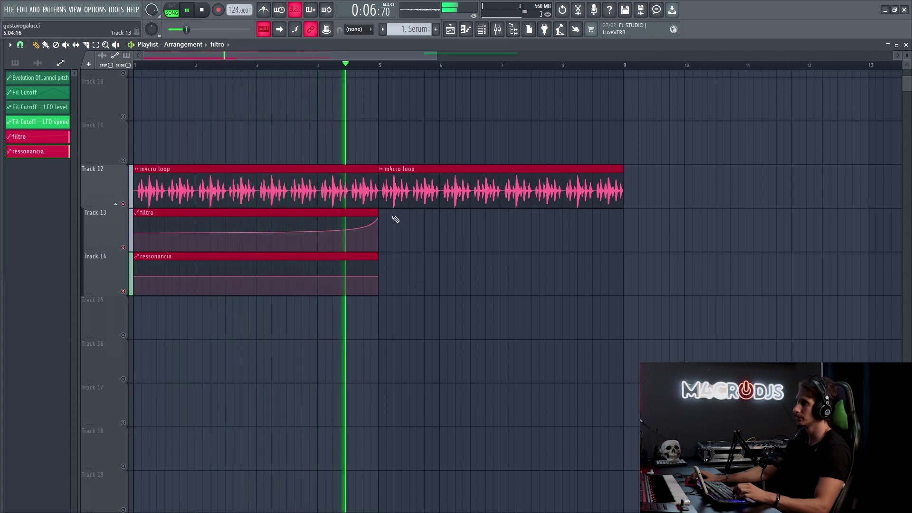
{"action": "key", "text": "space"}
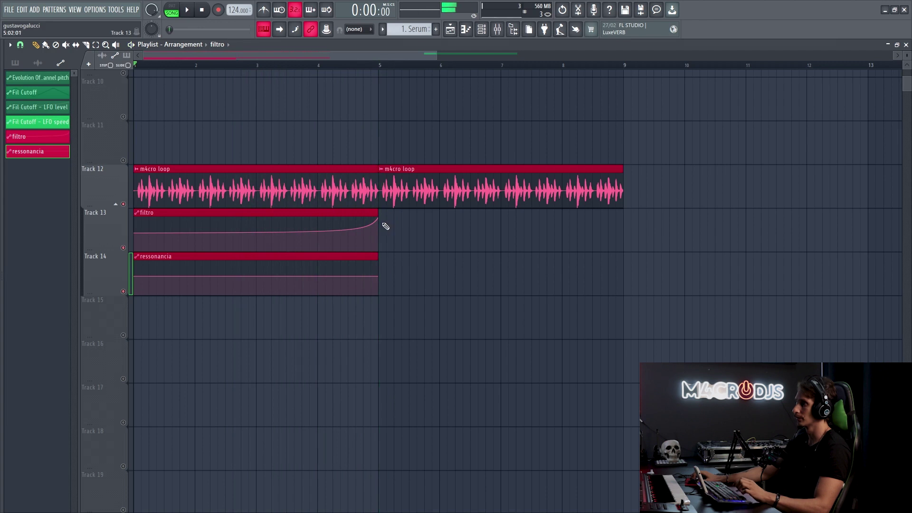
Lower the ressonancia clip's end point to about 24% and bend its fall with Single curve 3 so it drops near the end.
{"action": "left_click_drag", "start_coordinate": [379, 277], "coordinate": [379, 288]}
{"action": "right_click", "coordinate": [378, 288]}
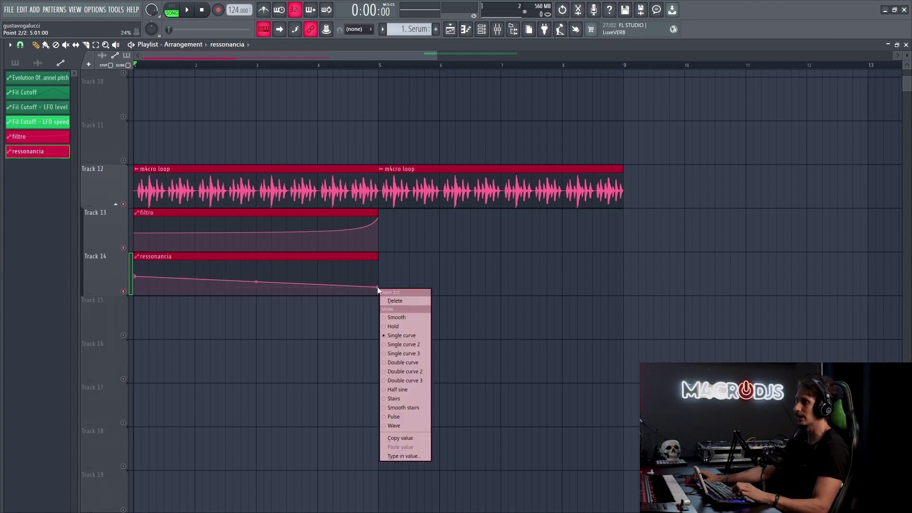
{"action": "left_click", "coordinate": [403, 356]}
{"action": "left_click_drag", "start_coordinate": [259, 282], "coordinate": [259, 259]}
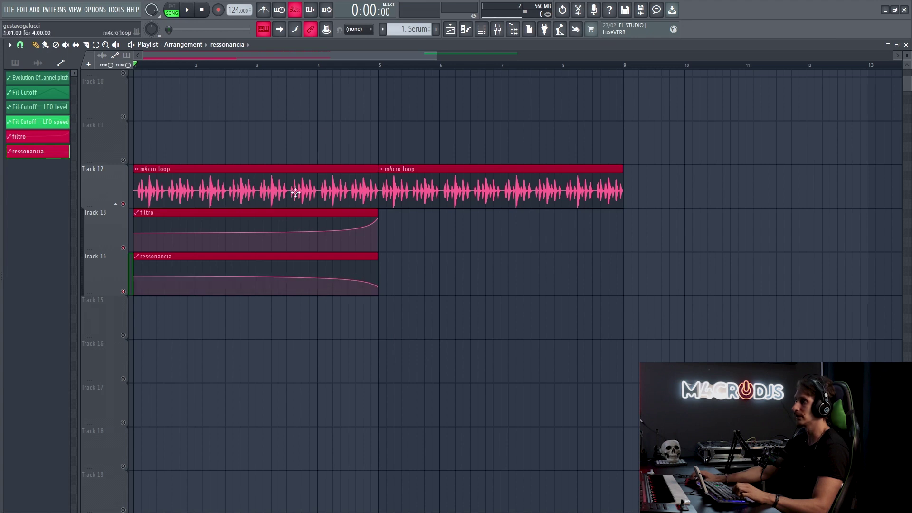
Play the end of the automation from bar 4, then with the EQ reopened examine how band 7's curve moves.
{"action": "left_click", "coordinate": [318, 67]}
{"action": "key", "text": "space"}
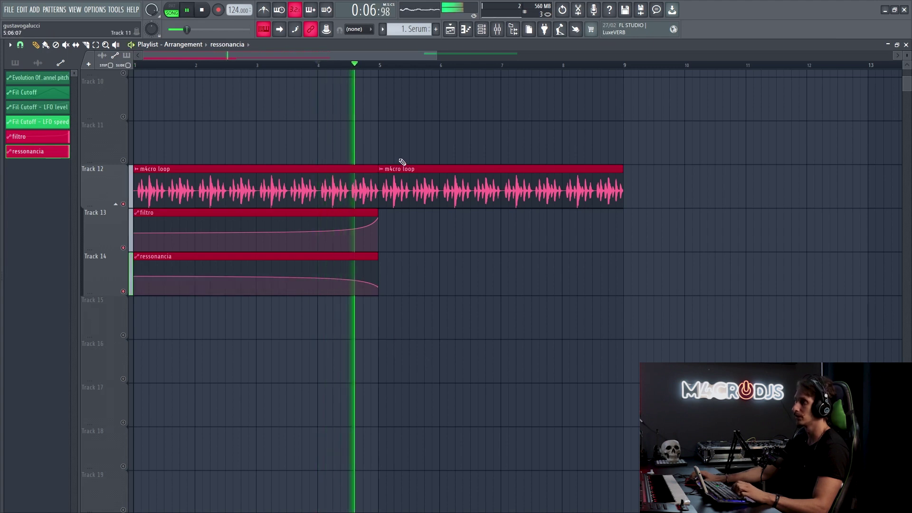
{"action": "key", "text": "space"}
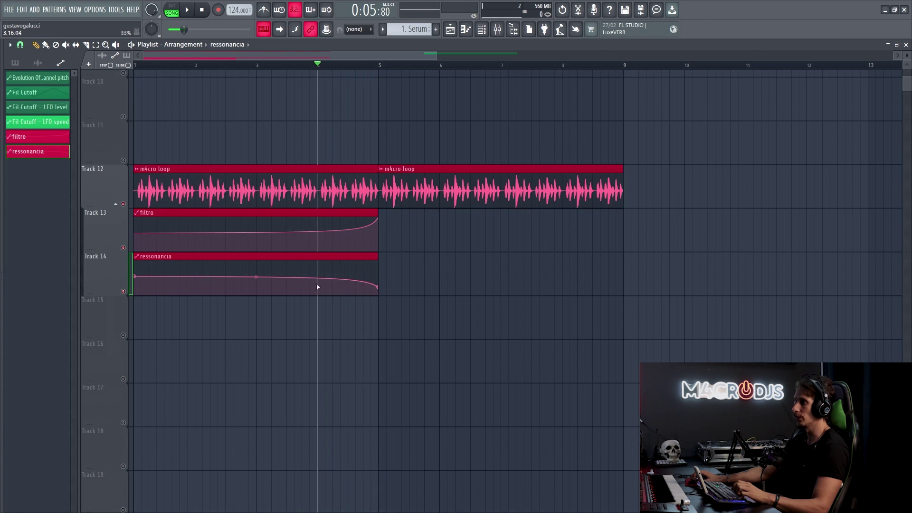
{"action": "double_click", "coordinate": [380, 291]}
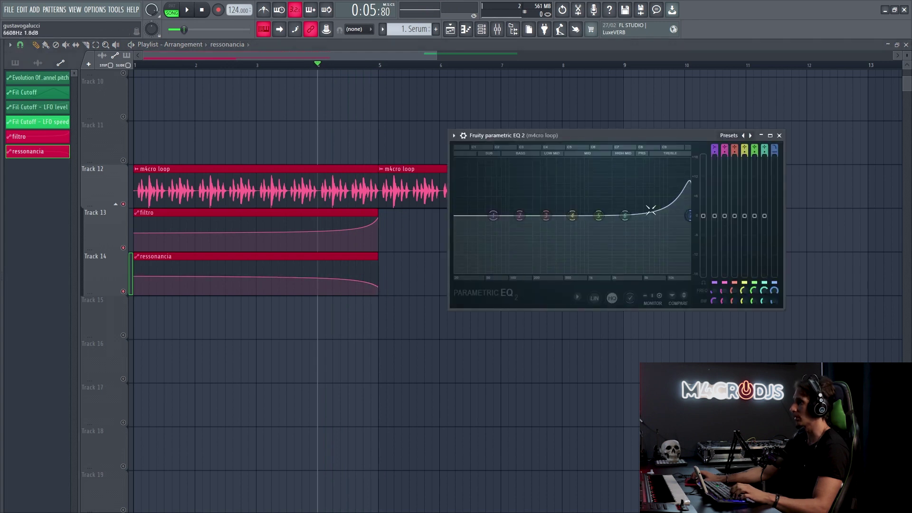
{"action": "key", "text": "space"}
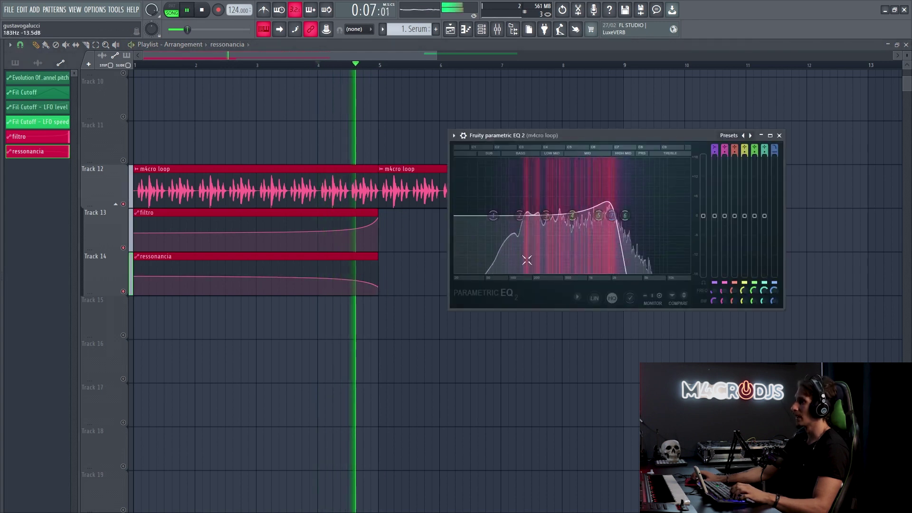
{"action": "key", "text": "space"}
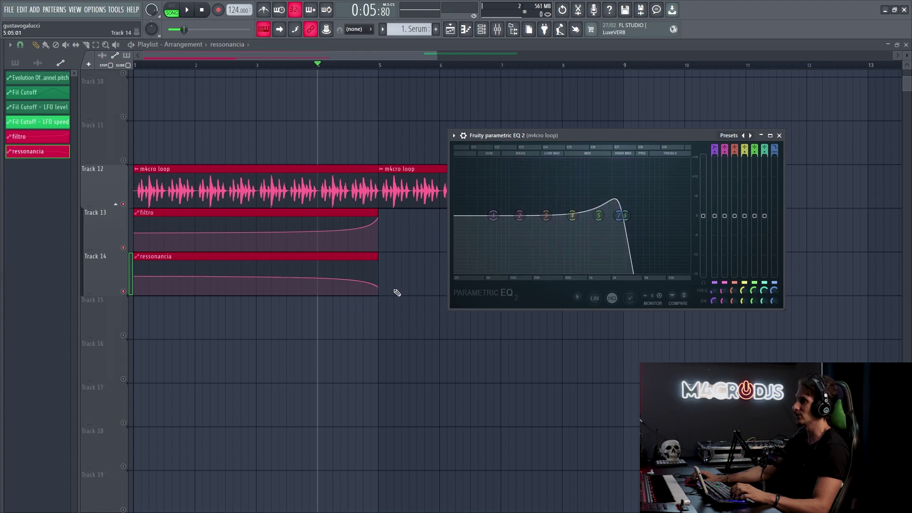
Raise the ressonancia clip's end point to 72% and slightly higher, playing the end of the filter automation for each setting.
{"action": "left_click_drag", "start_coordinate": [379, 286], "coordinate": [381, 272]}
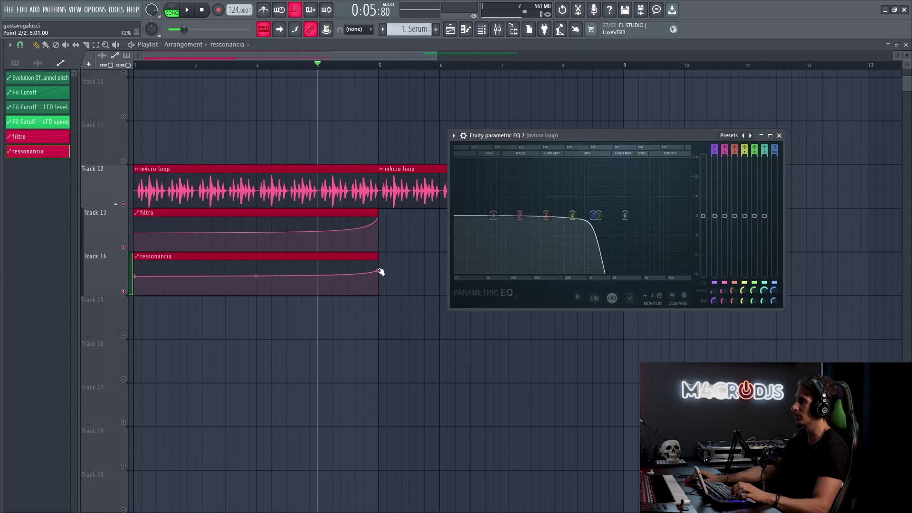
{"action": "key", "text": "space"}
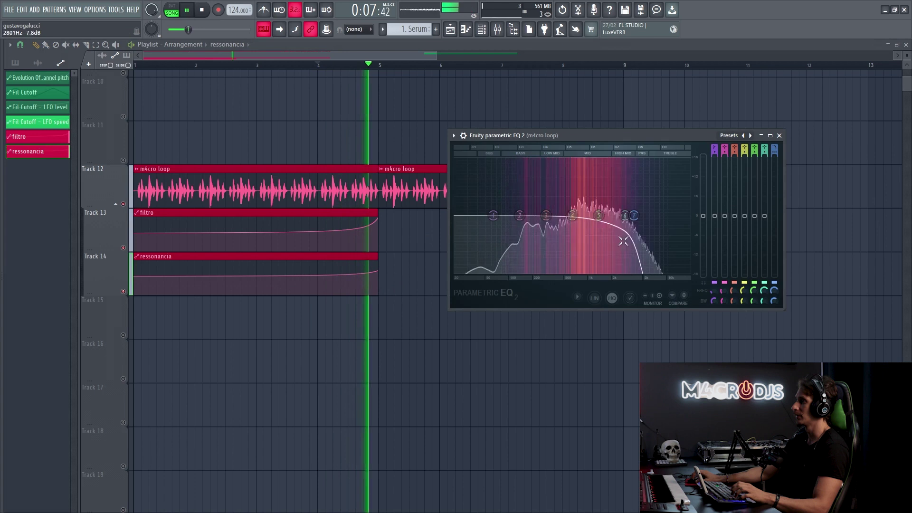
{"action": "key", "text": "space"}
{"action": "left_click_drag", "start_coordinate": [378, 272], "coordinate": [380, 269]}
{"action": "key", "text": "space"}
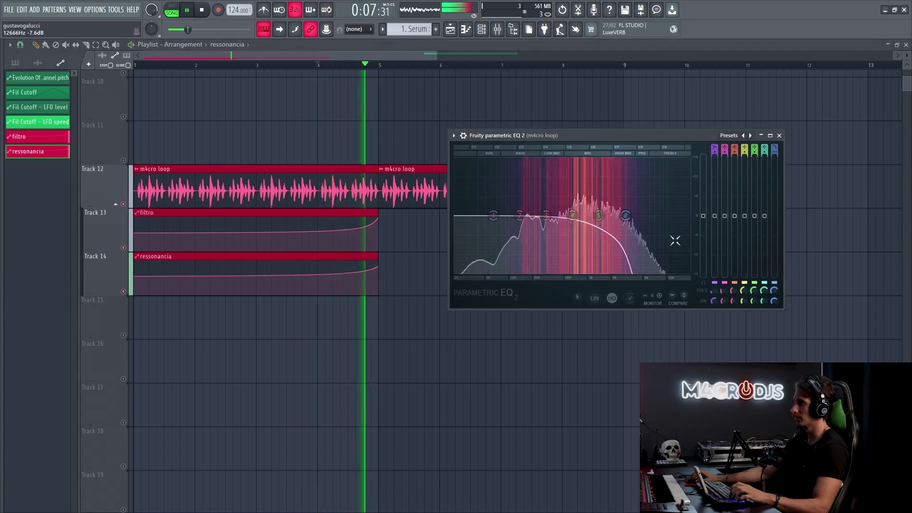
{"action": "key", "text": "space"}
Play the sweep with the ressonancia clip's end point lowered for comparison, and raise the end point back above its start.
{"action": "left_click_drag", "start_coordinate": [379, 267], "coordinate": [379, 291]}
{"action": "key", "text": "space"}
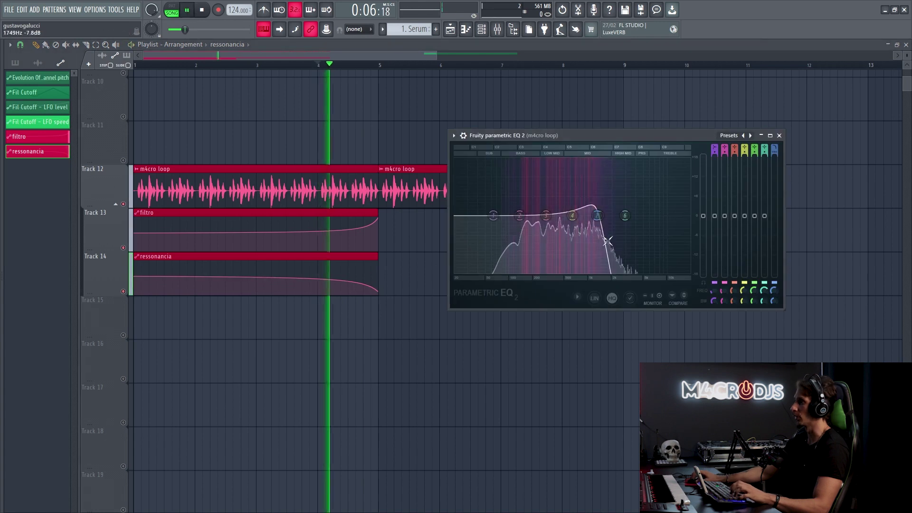
{"action": "key", "text": "space"}
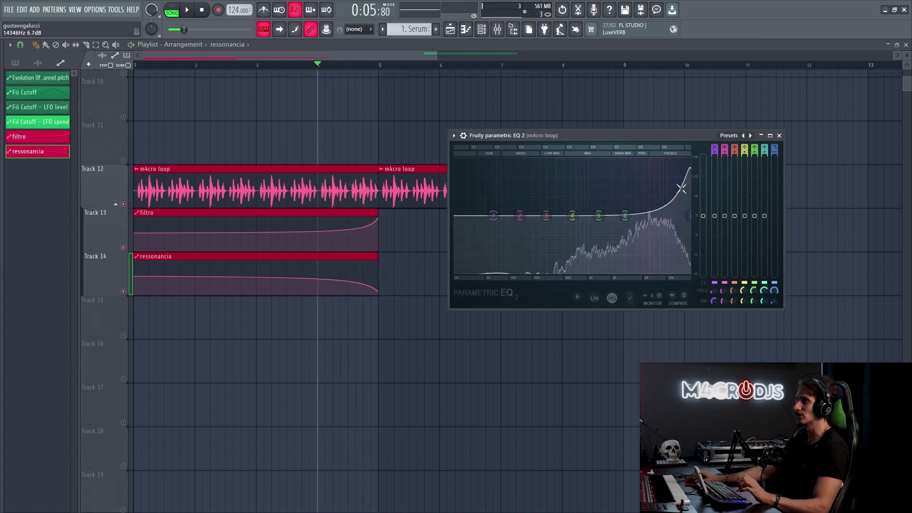
{"action": "left_click_drag", "start_coordinate": [380, 292], "coordinate": [380, 271]}
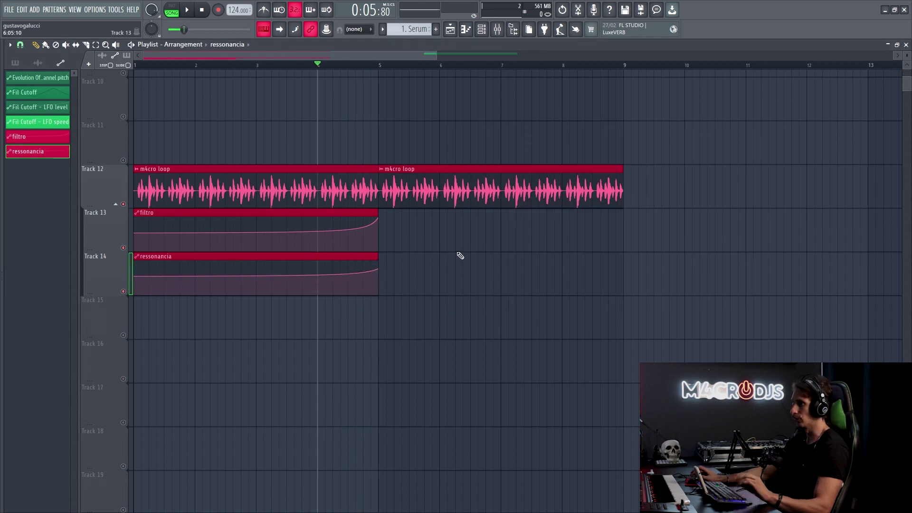
Load ValhallaRoom into slot 2 of the m4cro loop mixer channel and set its mix to 29%.
{"action": "key", "text": "F9"}
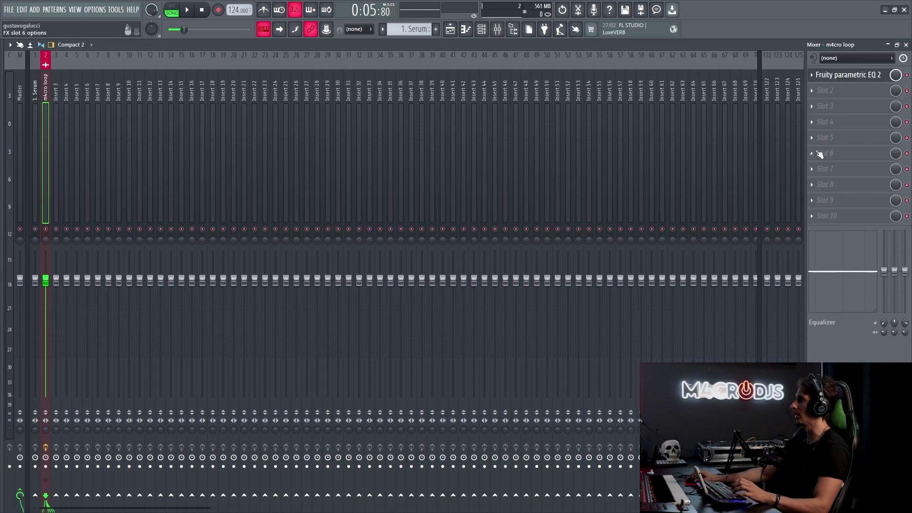
{"action": "left_click", "coordinate": [836, 91]}
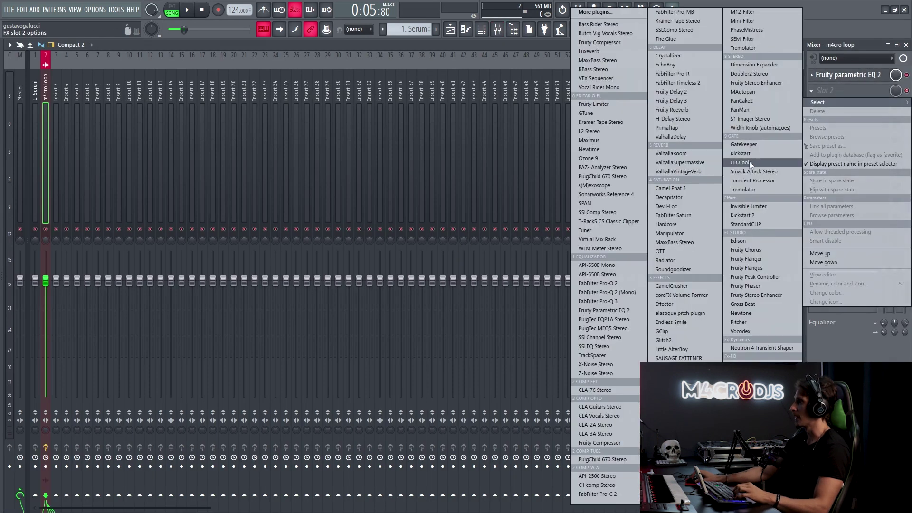
{"action": "left_click", "coordinate": [691, 156]}
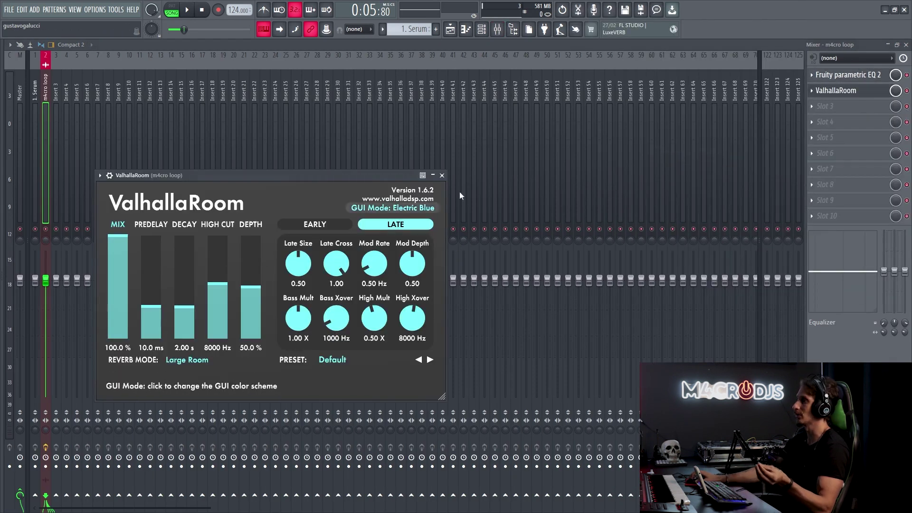
{"action": "left_click", "coordinate": [906, 45]}
{"action": "left_click_drag", "start_coordinate": [331, 181], "coordinate": [669, 233]}
{"action": "left_click_drag", "start_coordinate": [454, 292], "coordinate": [454, 354]}
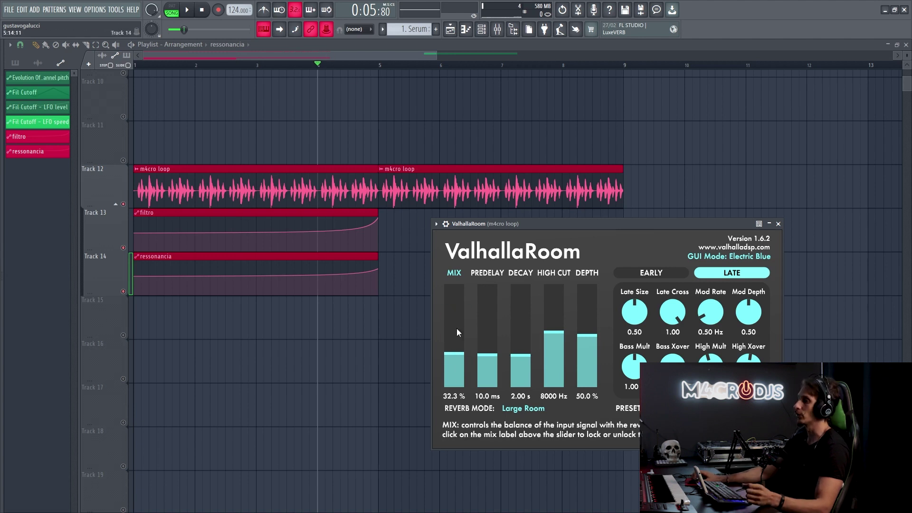
{"action": "left_click_drag", "start_coordinate": [455, 355], "coordinate": [455, 362]}
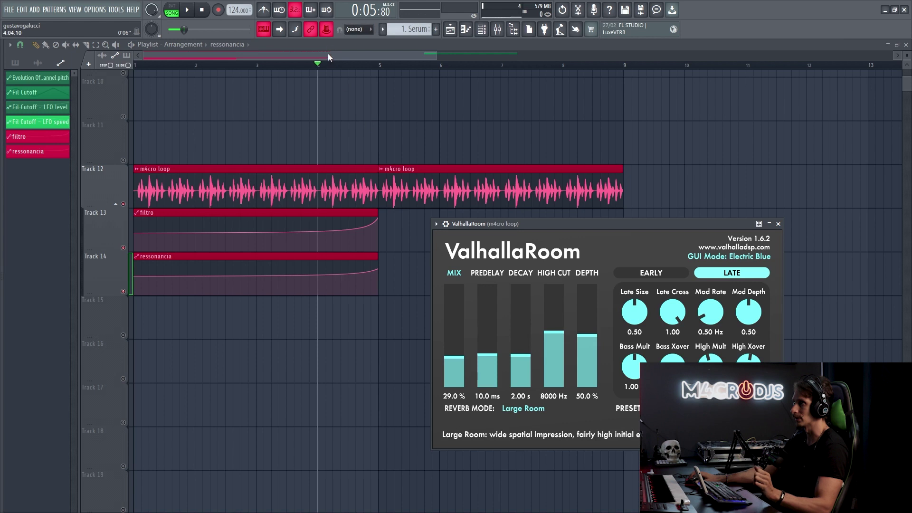
Try an automation clip for the ValhallaRoom mix with its end point pulled back near bar 9, and delete the clip.
{"action": "right_click", "coordinate": [327, 32]}
{"action": "left_click", "coordinate": [347, 82]}
{"action": "scroll", "coordinate": [413, 146], "scroll_direction": "down", "scroll_amount": 3}
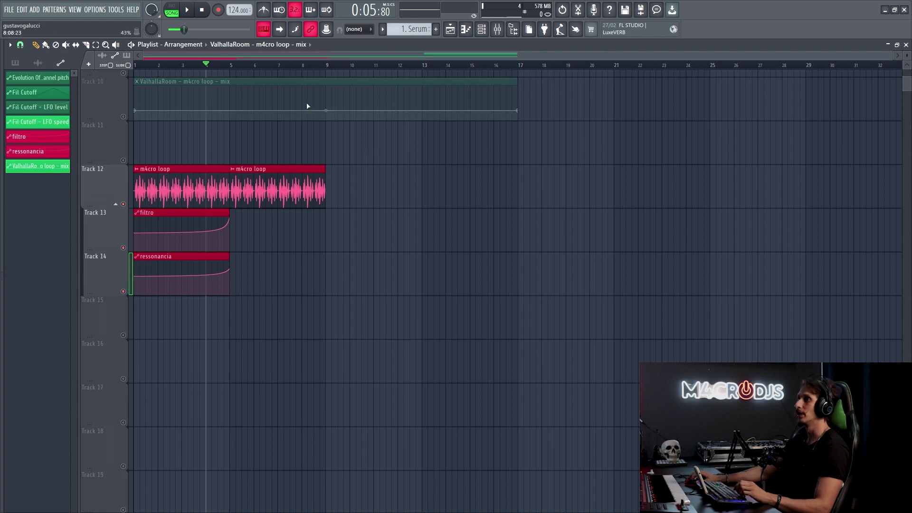
{"action": "left_click_drag", "start_coordinate": [520, 111], "coordinate": [320, 112]}
{"action": "key", "text": "ctrl+z"}
{"action": "right_click", "coordinate": [57, 170]}
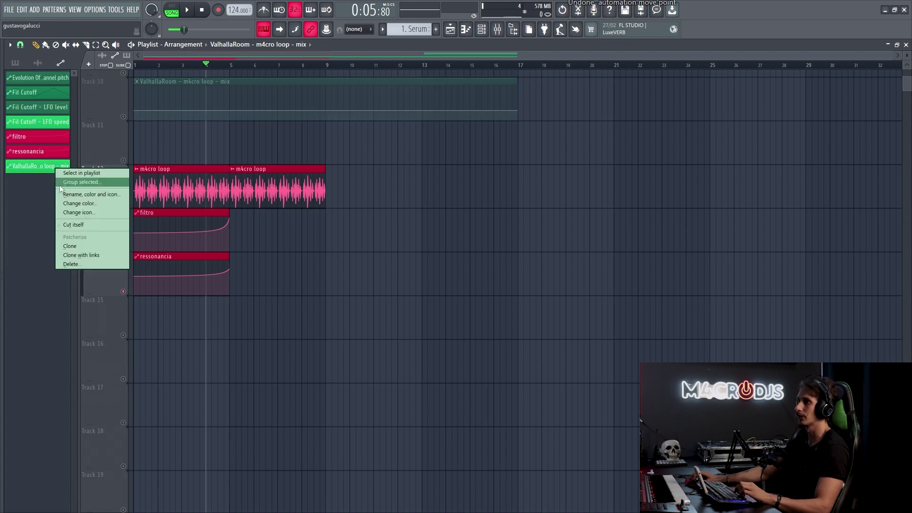
{"action": "left_click", "coordinate": [81, 265]}
Select the time range from bar 1 to bar 9, covering both m4cro loop clips.
{"action": "left_click_drag", "start_coordinate": [330, 68], "coordinate": [21, 92]}
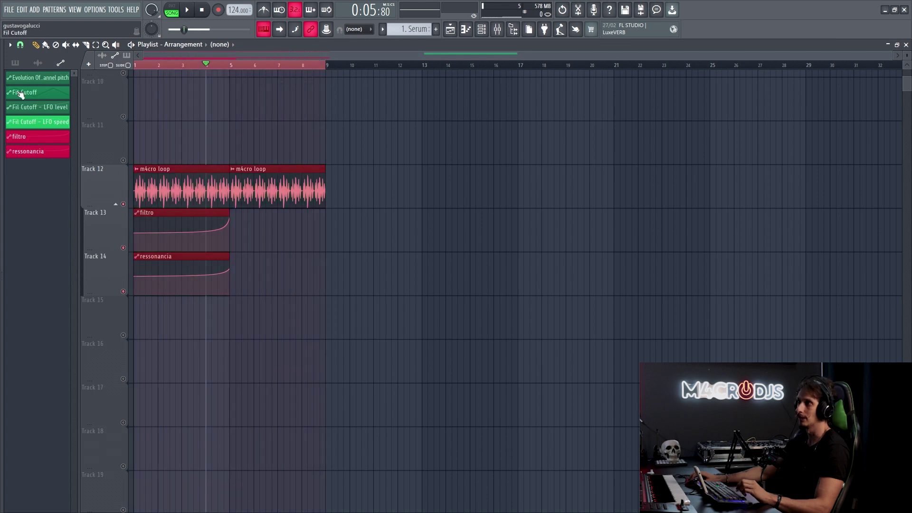
{"action": "left_click", "coordinate": [323, 69], "text": "ctrl"}
{"action": "left_click_drag", "start_coordinate": [331, 67], "coordinate": [57, 77]}
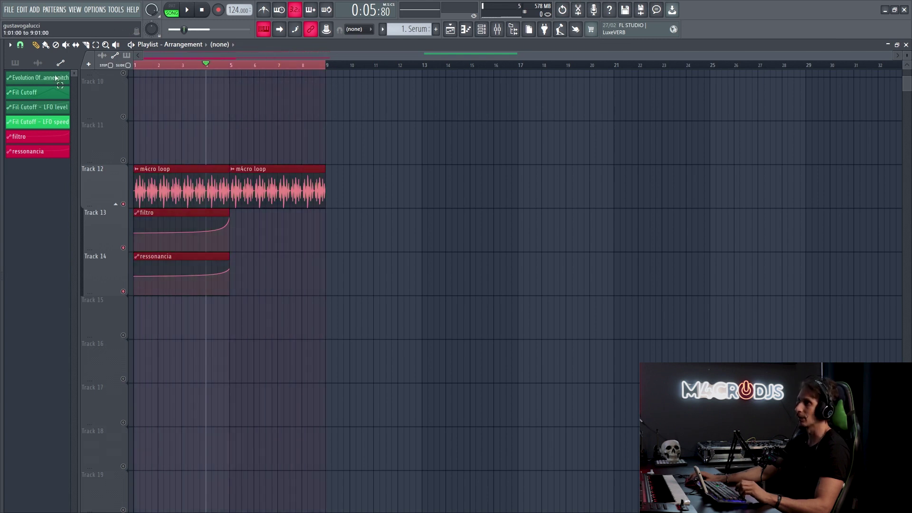
{"action": "scroll", "coordinate": [191, 100], "scroll_direction": "up", "scroll_amount": 2}
{"action": "scroll", "coordinate": [312, 101], "scroll_direction": "up", "scroll_amount": 1}
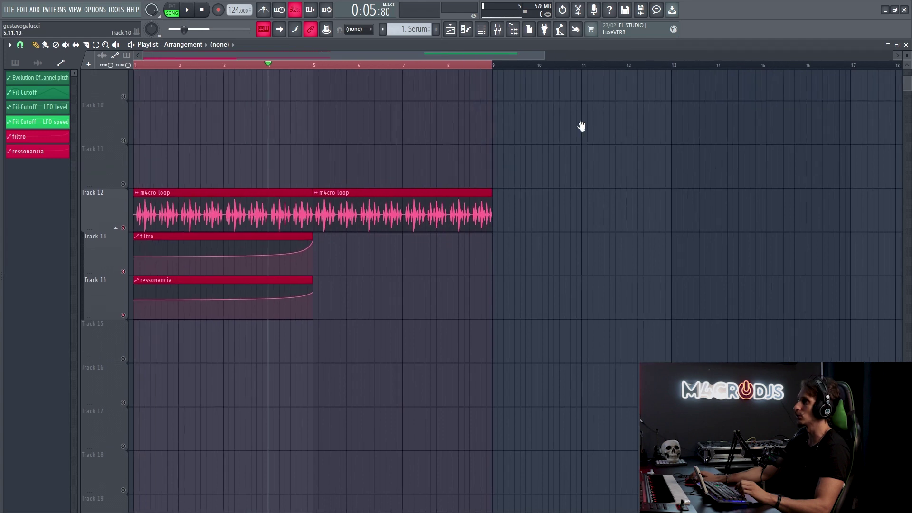
Set the ValhallaRoom mix to 41.5% as the parameter to link and create an automation clip for it over the selected range.
{"action": "key", "text": "F9"}
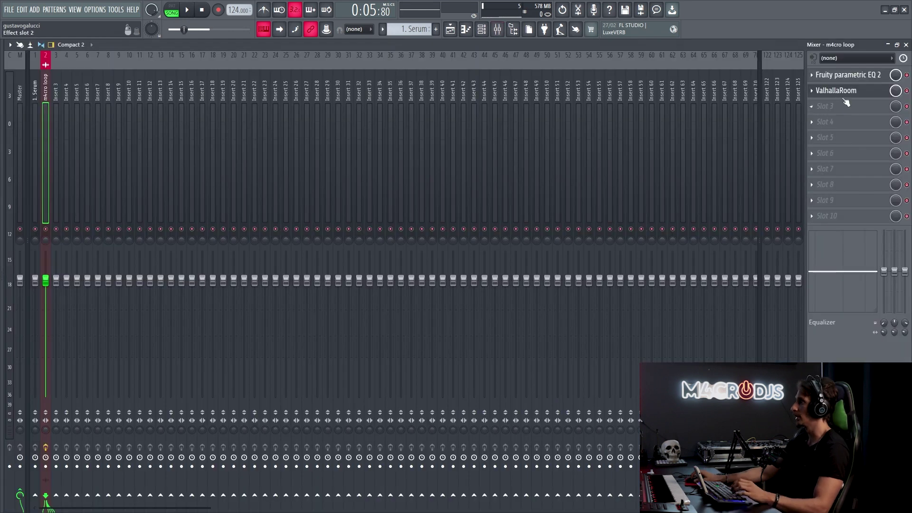
{"action": "left_click", "coordinate": [845, 93]}
{"action": "left_click", "coordinate": [327, 30]}
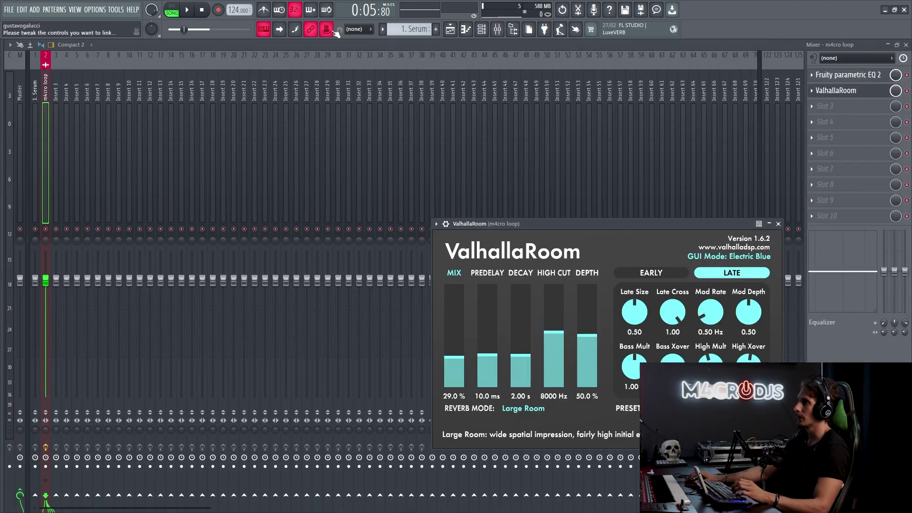
{"action": "left_click_drag", "start_coordinate": [454, 356], "coordinate": [455, 344]}
{"action": "left_click", "coordinate": [335, 33]}
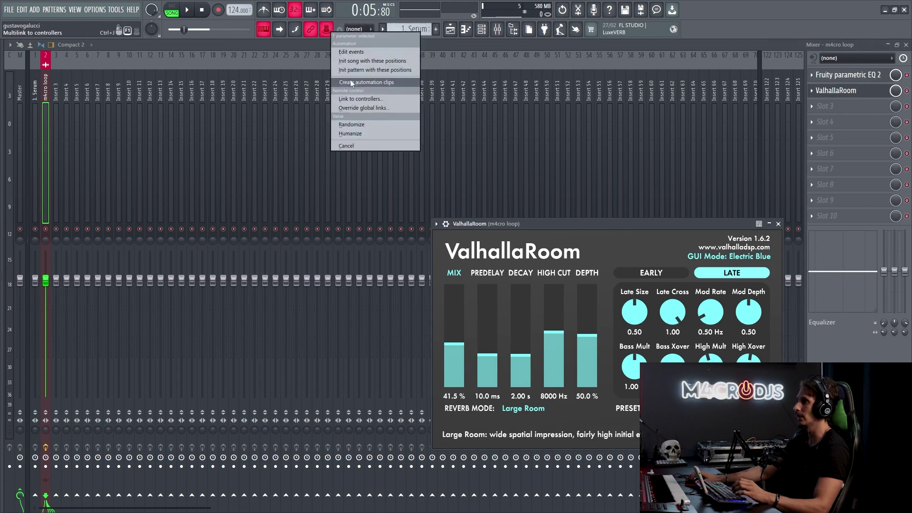
{"action": "left_click", "coordinate": [366, 83]}
{"action": "left_click", "coordinate": [907, 45]}
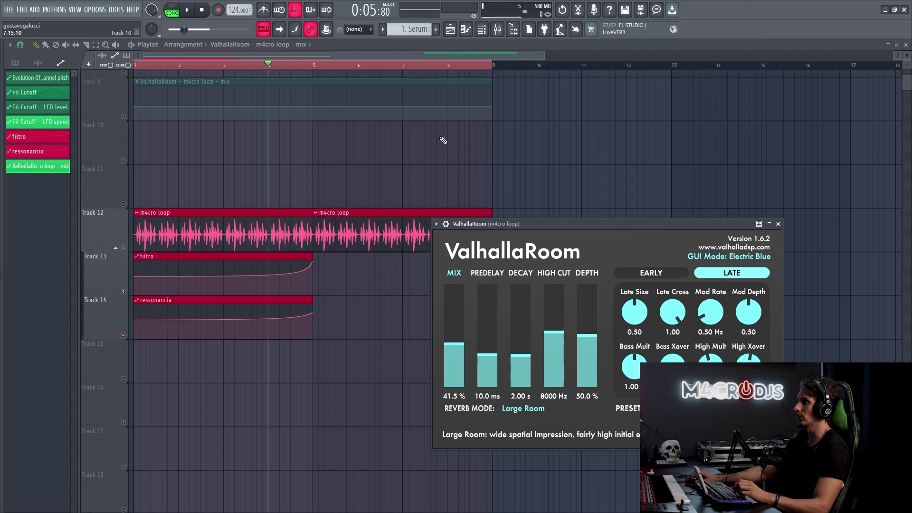
Move the reverb mix clip to Track 15 with the track enabled, and pull its end point to bar 5 at 0%.
{"action": "key", "text": "Escape"}
{"action": "left_click_drag", "start_coordinate": [433, 81], "coordinate": [371, 366]}
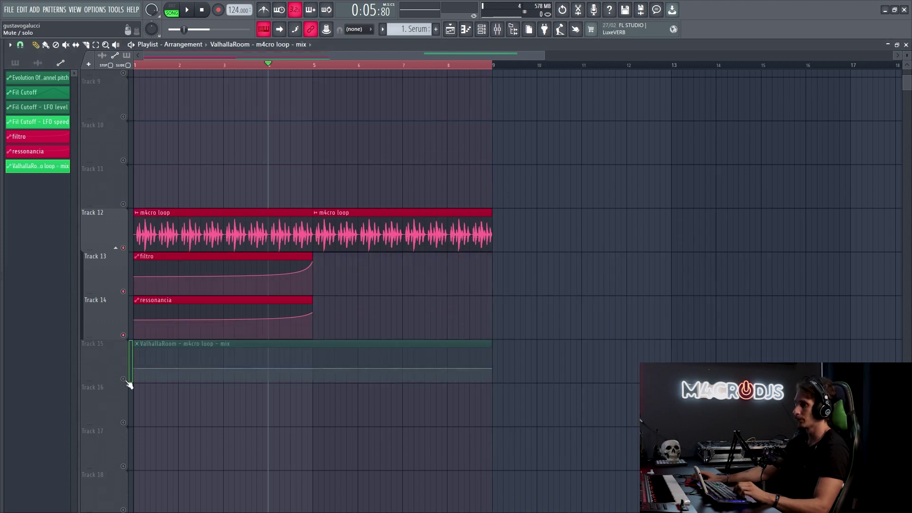
{"action": "left_click", "coordinate": [129, 382]}
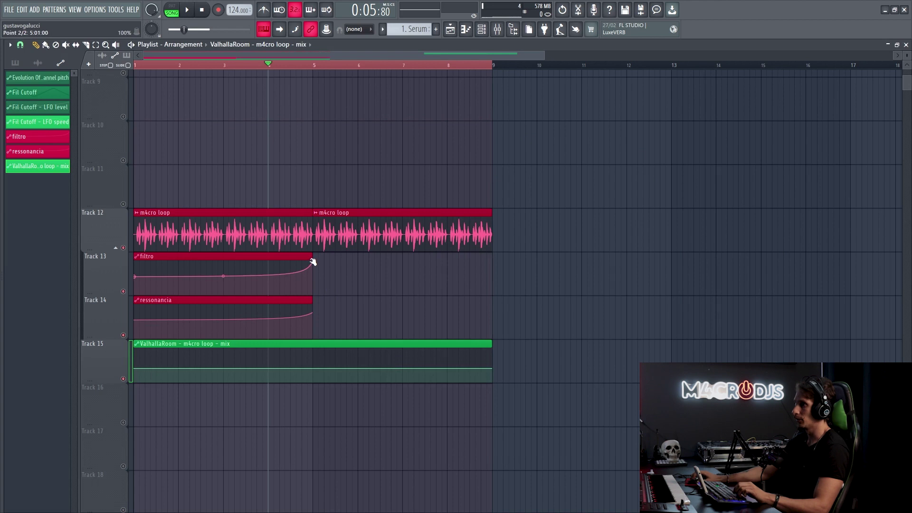
{"action": "left_click_drag", "start_coordinate": [494, 369], "coordinate": [315, 383]}
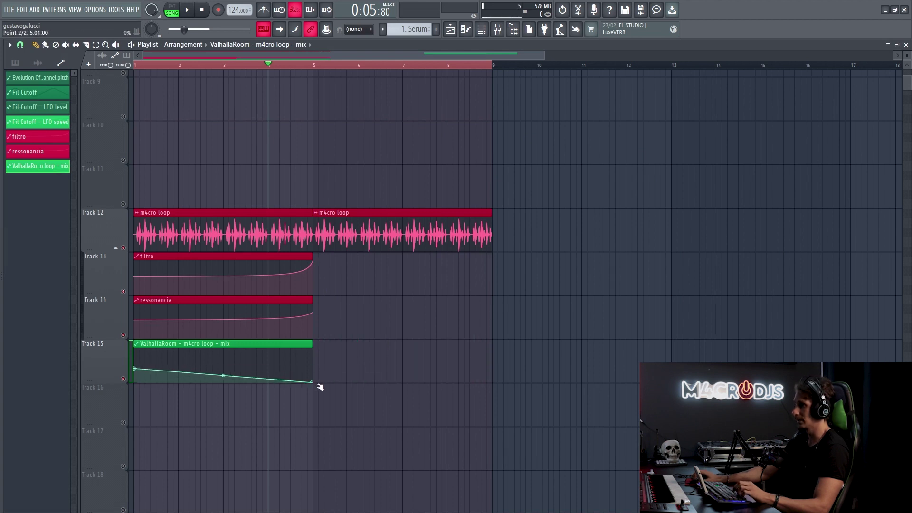
Try Double curve 3 on the reverb mix clip's end point and undo the curve adjustment.
{"action": "right_click", "coordinate": [313, 382]}
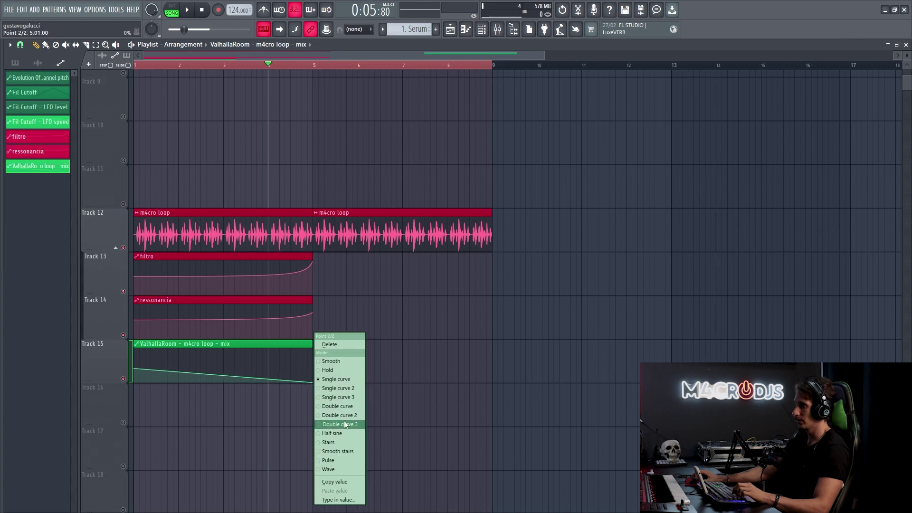
{"action": "left_click", "coordinate": [344, 421]}
{"action": "left_click_drag", "start_coordinate": [224, 375], "coordinate": [223, 375]}
{"action": "key", "text": "ctrl+z"}
Raise the reverb mix clip's start point and bend its fall with Single curve 3 so it drops near bar 5.
{"action": "right_click", "coordinate": [313, 382]}
{"action": "left_click", "coordinate": [341, 397]}
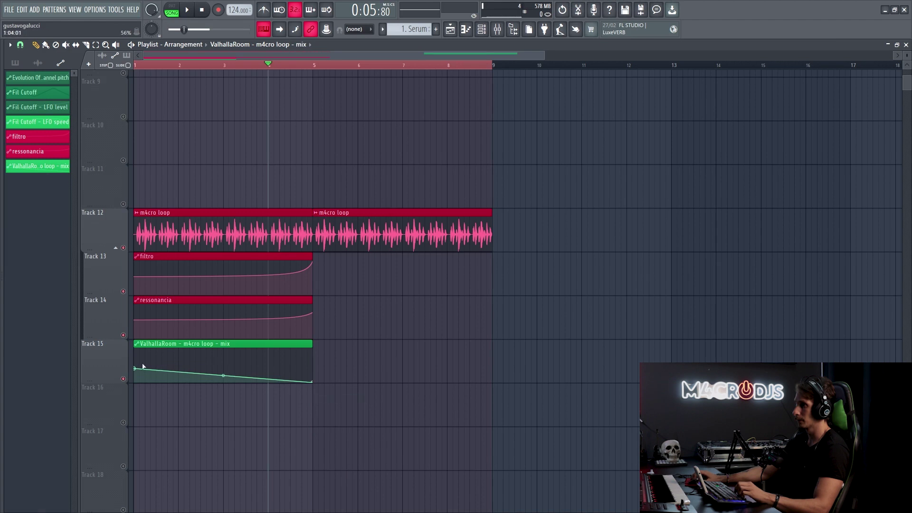
{"action": "left_click_drag", "start_coordinate": [137, 370], "coordinate": [137, 356]}
{"action": "left_click_drag", "start_coordinate": [222, 367], "coordinate": [213, 289]}
Audition the loop from bar 1, adjusting the filtro clip's start point and lowering the reverb mix clip's start point.
{"action": "left_click", "coordinate": [202, 10]}
{"action": "key", "text": "space"}
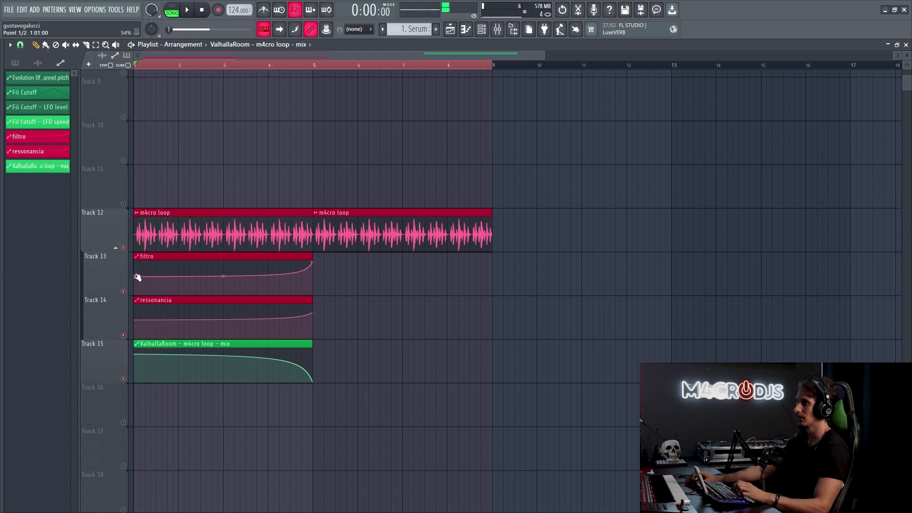
{"action": "left_click_drag", "start_coordinate": [135, 276], "coordinate": [135, 286]}
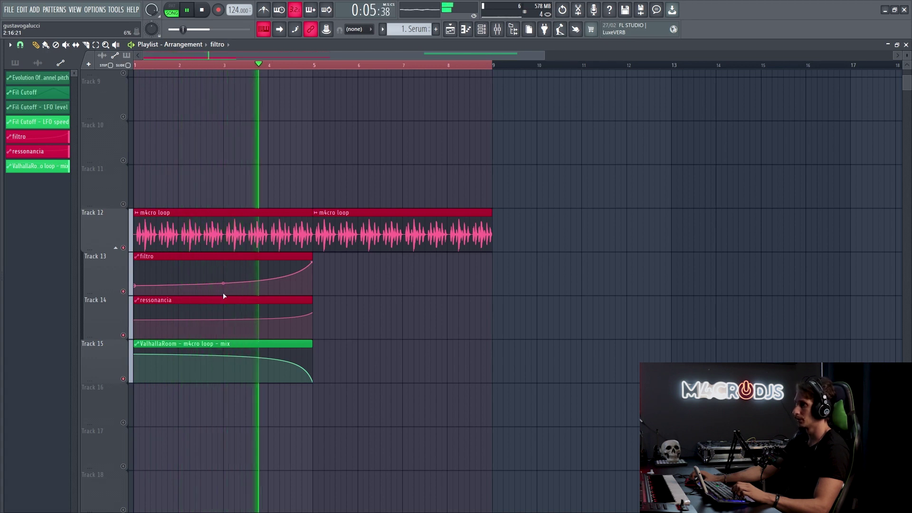
{"action": "key", "text": "space"}
{"action": "left_click_drag", "start_coordinate": [137, 356], "coordinate": [135, 376]}
{"action": "key", "text": "space"}
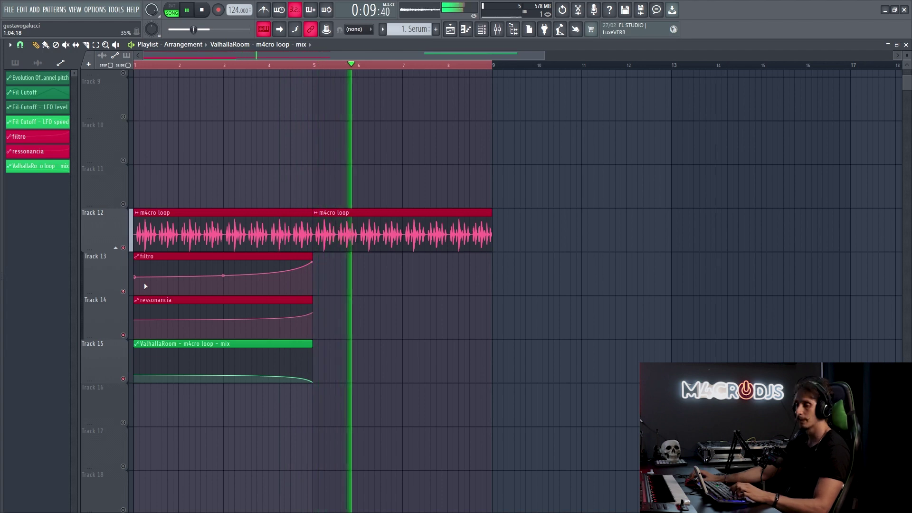
{"action": "key", "text": "space"}
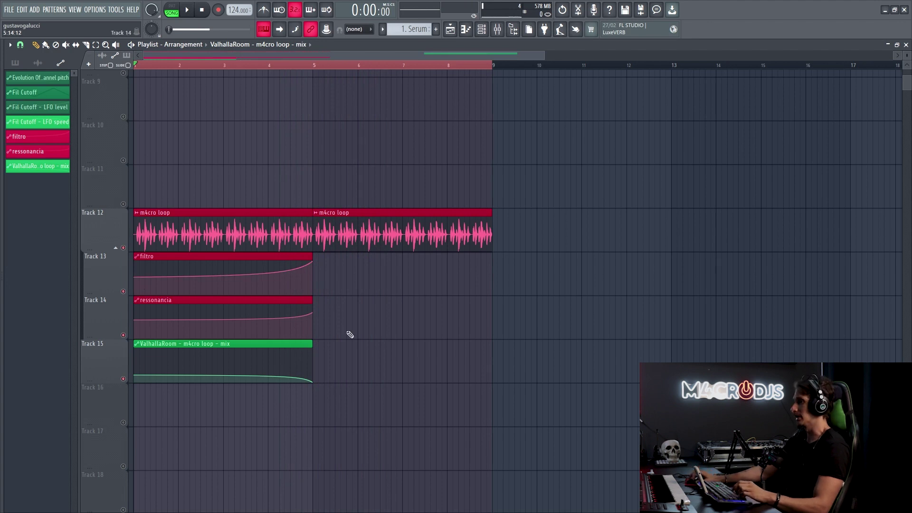
Extend the reverb mix and filtro clips to bar 9, with the reverb rising and the filter falling after bar 5.
{"action": "left_click_drag", "start_coordinate": [318, 345], "coordinate": [477, 366]}
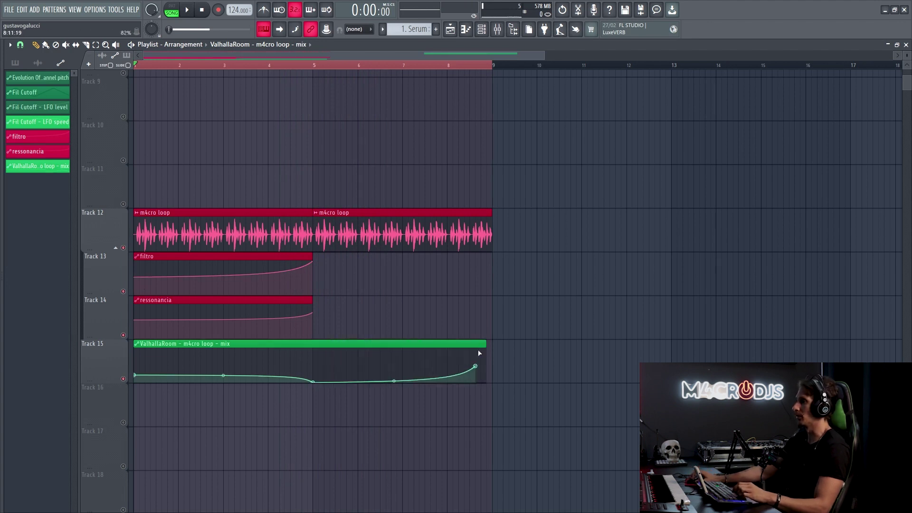
{"action": "left_click_drag", "start_coordinate": [312, 258], "coordinate": [492, 254]}
{"action": "left_click_drag", "start_coordinate": [477, 365], "coordinate": [491, 366]}
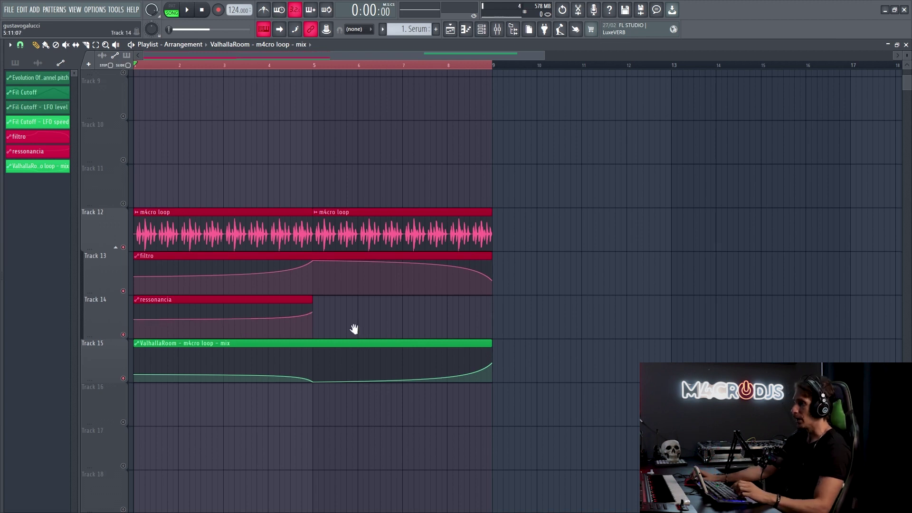
Load Fruity Delay 3 into slot 3 of the m4cro loop mixer channel, adjust its delay time and reposition its window.
{"action": "scroll", "coordinate": [355, 326], "scroll_direction": "down", "scroll_amount": 1}
{"action": "key", "text": "F9"}
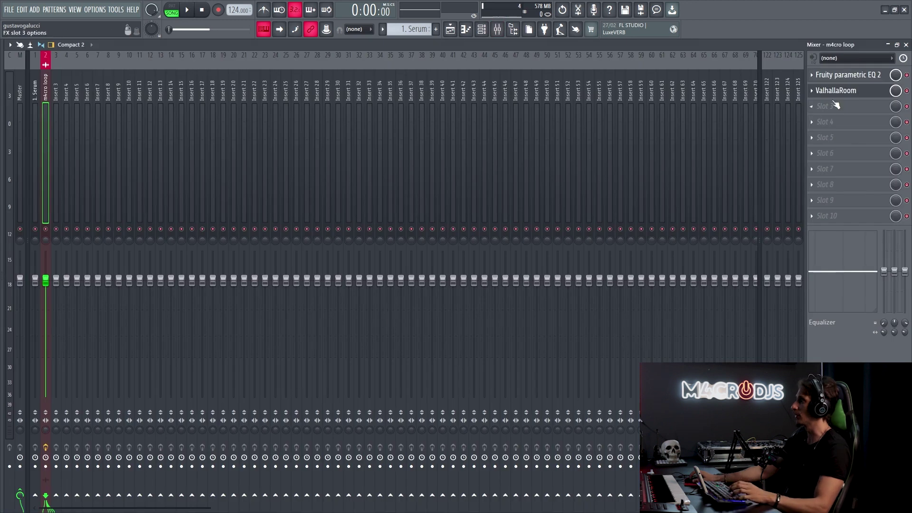
{"action": "left_click", "coordinate": [836, 106]}
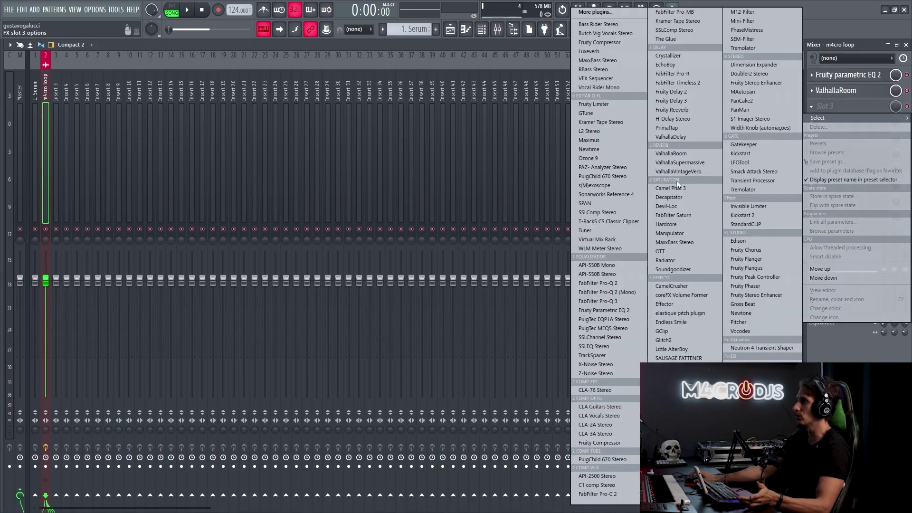
{"action": "left_click", "coordinate": [673, 101]}
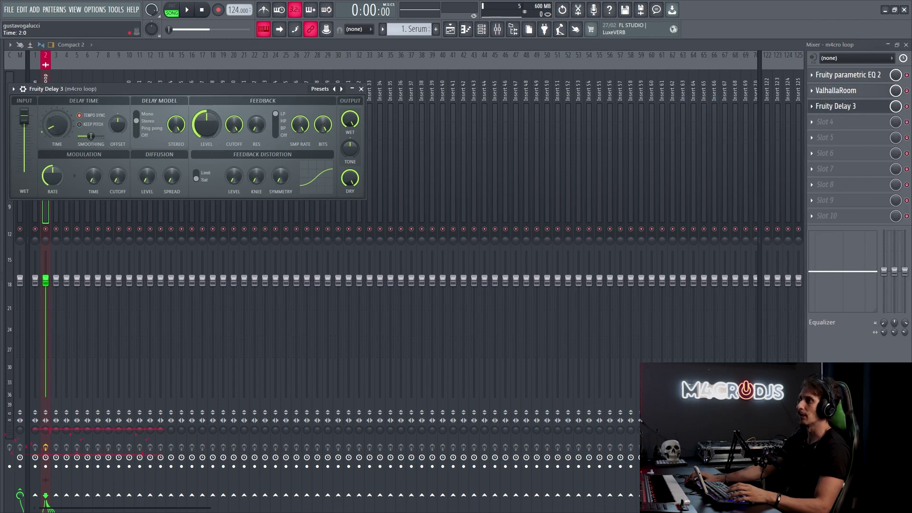
{"action": "left_click_drag", "start_coordinate": [63, 128], "coordinate": [64, 138]}
{"action": "left_click_drag", "start_coordinate": [119, 89], "coordinate": [401, 109]}
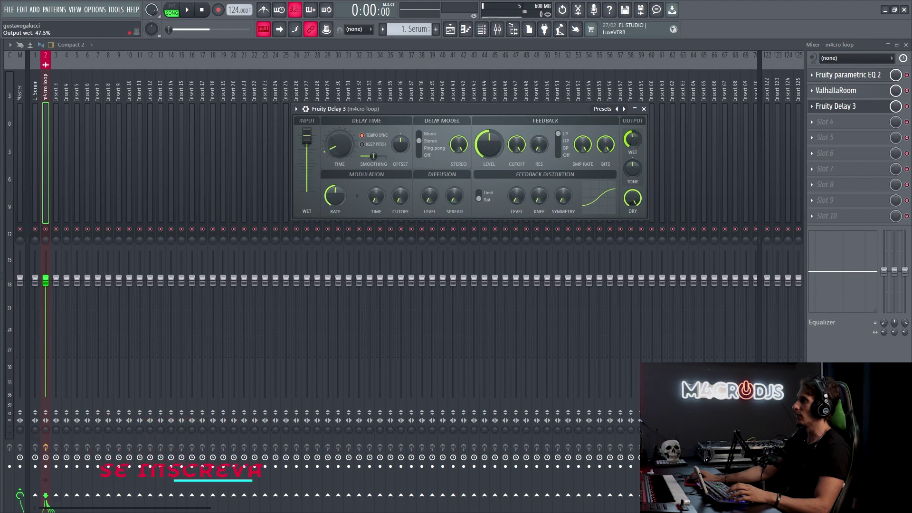
Audition the loop with Fruity Delay 3's output wet level at 100%.
{"action": "left_click_drag", "start_coordinate": [632, 143], "coordinate": [632, 190]}
{"action": "key", "text": "space"}
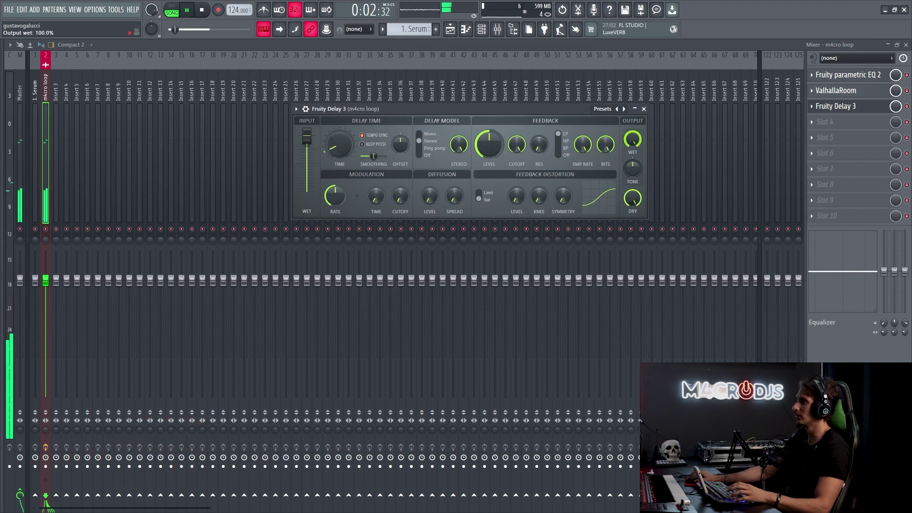
{"action": "key", "text": "space"}
Create an automation clip for Fruity Delay 3's output wet level and place it on Track 16 under the reverb mix clip.
{"action": "left_click", "coordinate": [327, 29]}
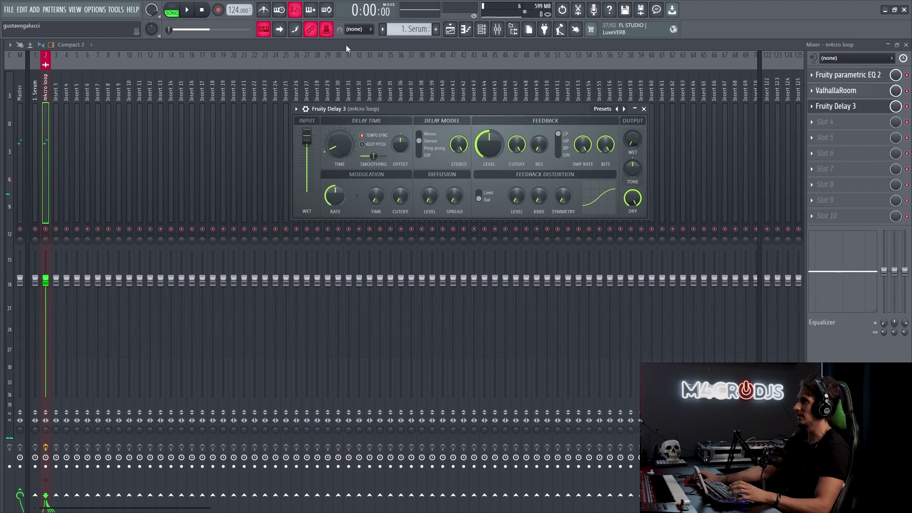
{"action": "left_click_drag", "start_coordinate": [641, 141], "coordinate": [642, 95]}
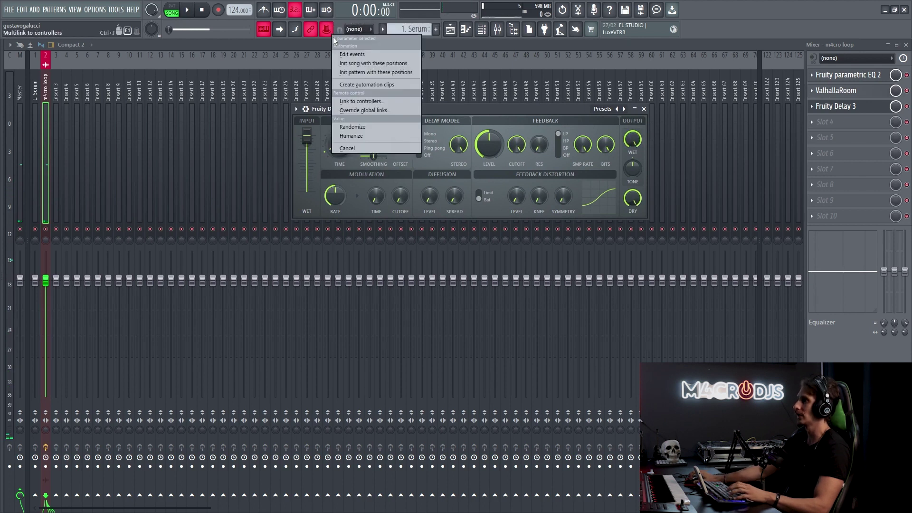
{"action": "left_click", "coordinate": [339, 30]}
{"action": "left_click", "coordinate": [352, 76]}
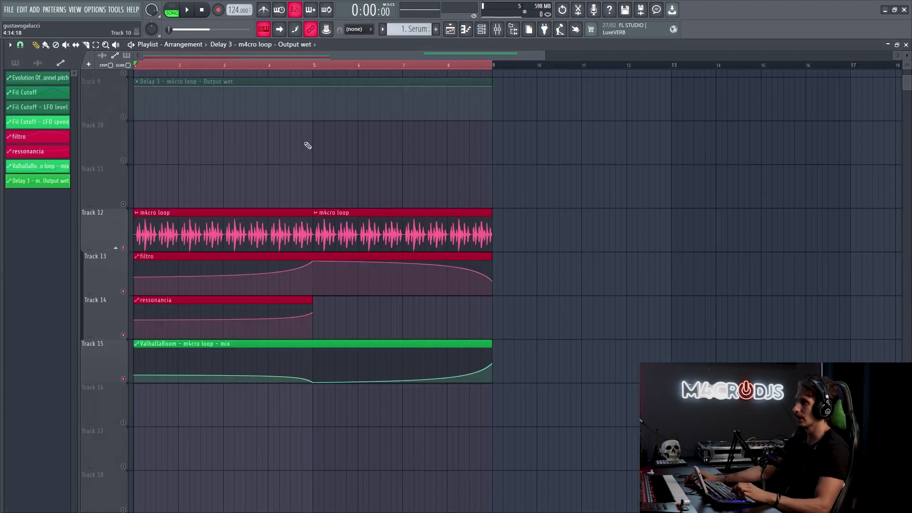
{"action": "left_click_drag", "start_coordinate": [260, 89], "coordinate": [226, 415]}
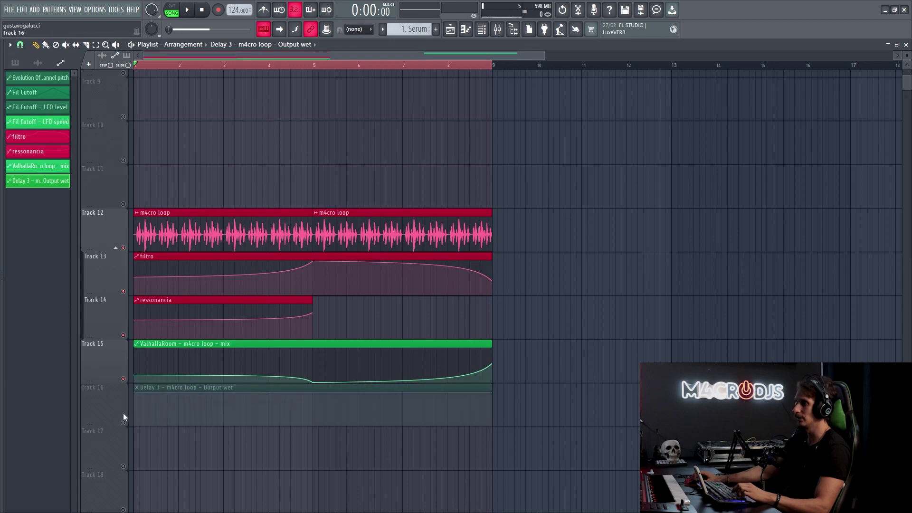
Copy the ValhallaRoom mix clip's automation state and paste it into the Delay 3 output wet clip.
{"action": "scroll", "coordinate": [369, 299], "scroll_direction": "up", "scroll_amount": 2}
{"action": "scroll", "coordinate": [316, 342], "scroll_direction": "down", "scroll_amount": 3}
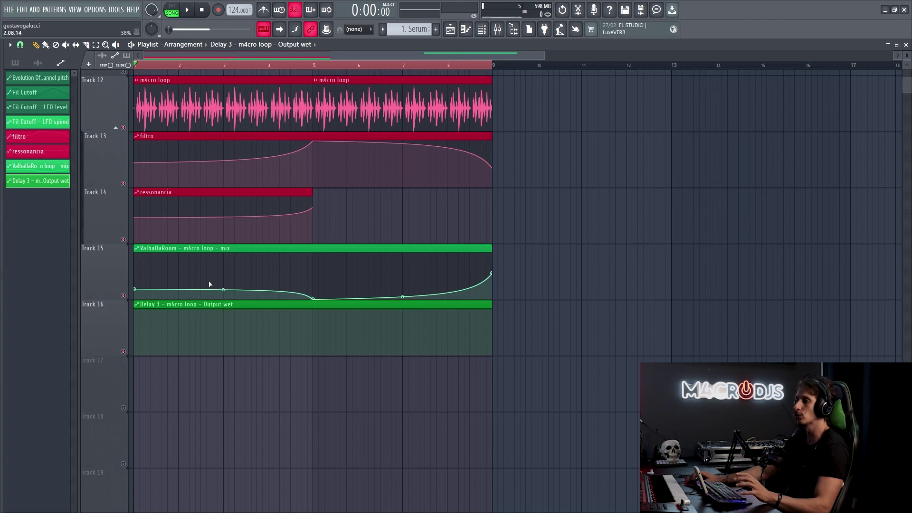
{"action": "scroll", "coordinate": [237, 290], "scroll_direction": "up", "scroll_amount": 1}
{"action": "scroll", "coordinate": [177, 280], "scroll_direction": "down", "scroll_amount": 3}
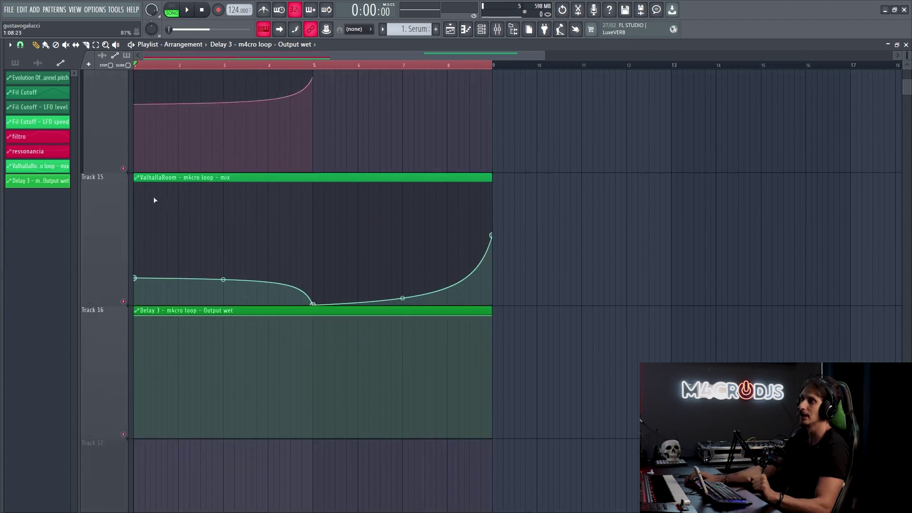
{"action": "left_click", "coordinate": [137, 180]}
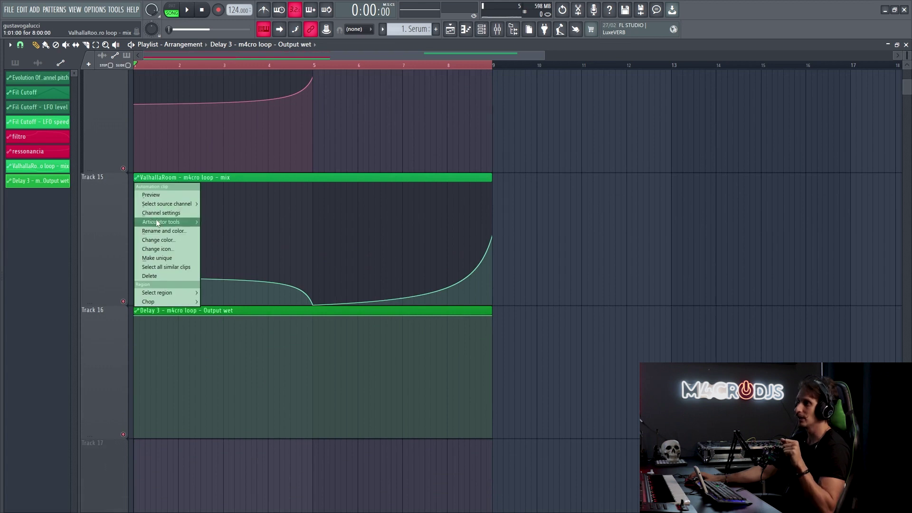
{"action": "mouse_move", "coordinate": [162, 222]}
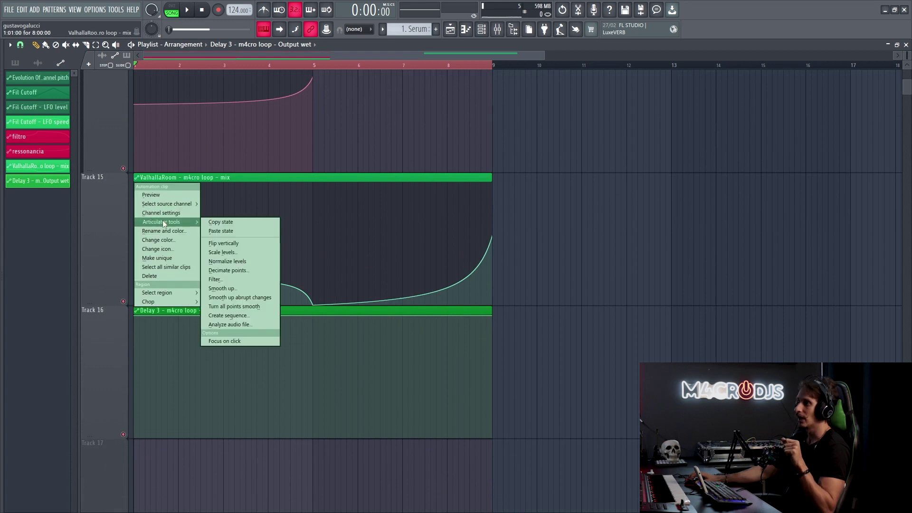
{"action": "left_click", "coordinate": [212, 222]}
{"action": "left_click", "coordinate": [138, 314]}
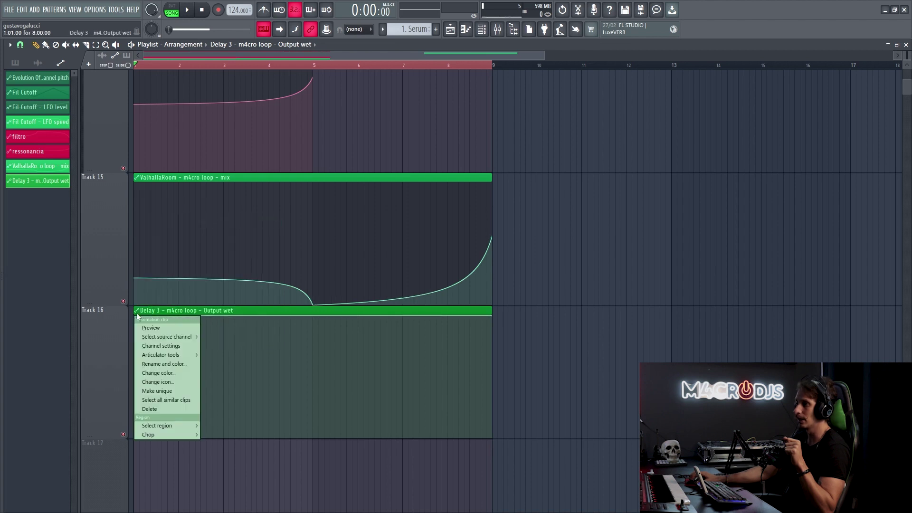
{"action": "mouse_move", "coordinate": [170, 357]}
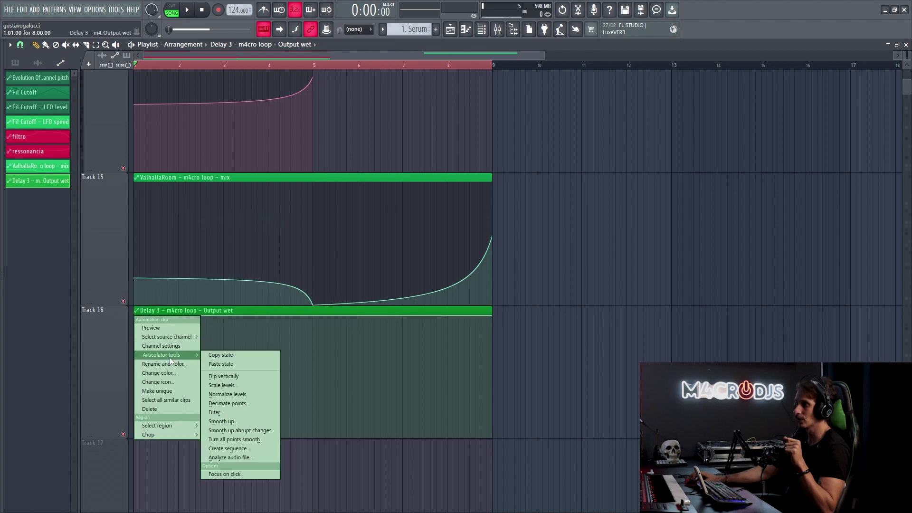
{"action": "left_click", "coordinate": [216, 364]}
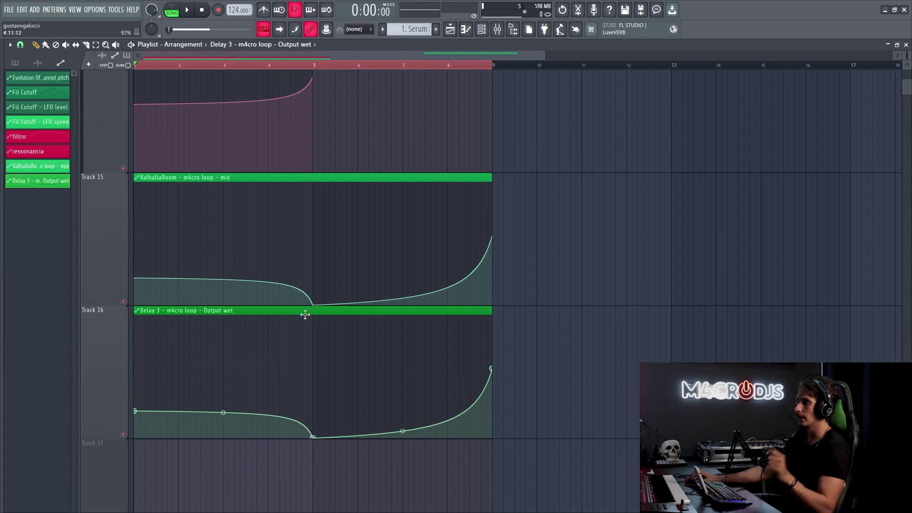
During playback, extend the ressonancia clip past bar 9 and shape a curved fall from bar 5 to about bar 9.
{"action": "scroll", "coordinate": [336, 285], "scroll_direction": "down", "scroll_amount": 3}
{"action": "scroll", "coordinate": [326, 273], "scroll_direction": "down", "scroll_amount": 2}
{"action": "key", "text": "space"}
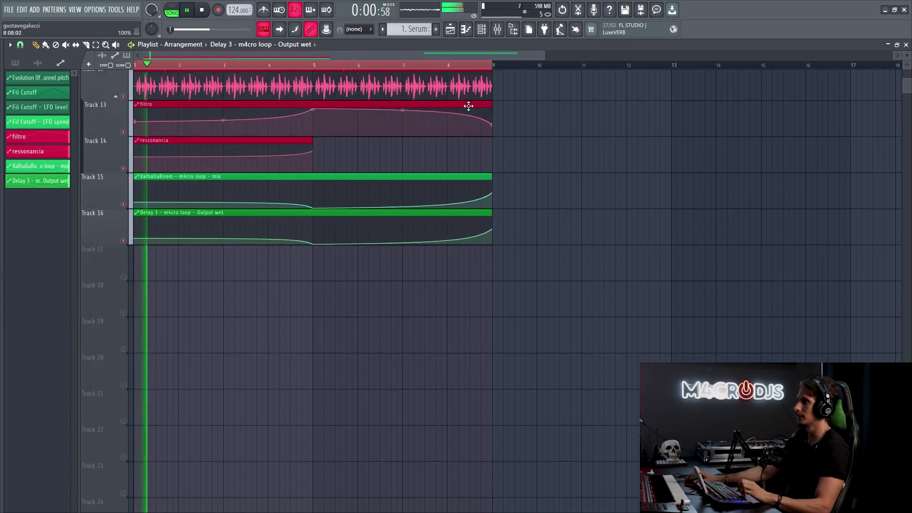
{"action": "scroll", "coordinate": [442, 223], "scroll_direction": "up", "scroll_amount": 2}
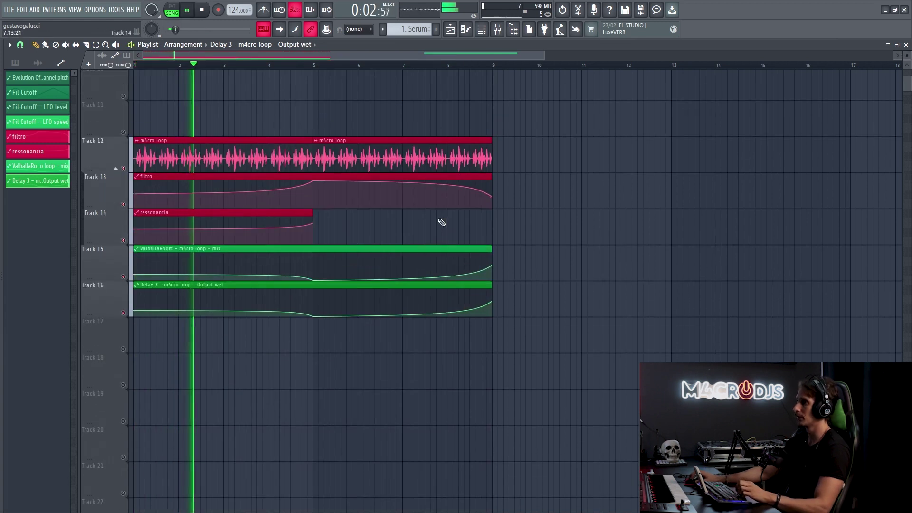
{"action": "left_click_drag", "start_coordinate": [315, 214], "coordinate": [520, 231]}
{"action": "left_click", "coordinate": [485, 236]}
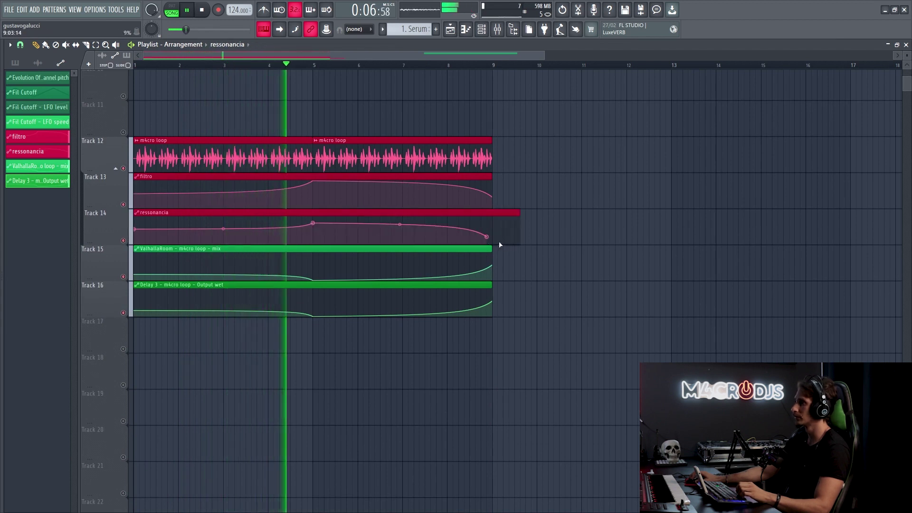
{"action": "left_click_drag", "start_coordinate": [491, 238], "coordinate": [494, 240]}
{"action": "left_click_drag", "start_coordinate": [400, 224], "coordinate": [403, 233]}
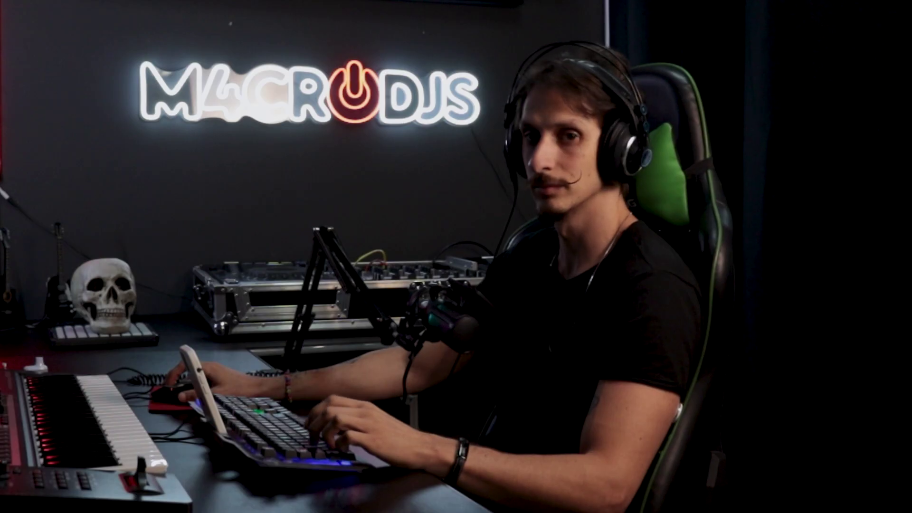
Delete the Evolution Of Sound synth loop's channel pitch automation clip from the project.
{"action": "key", "text": "alt+Tab"}
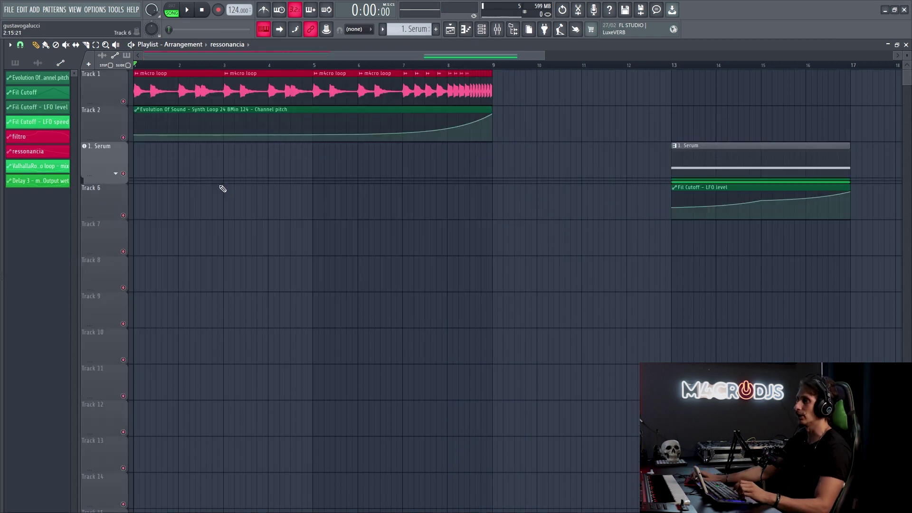
{"action": "scroll", "coordinate": [223, 189], "scroll_direction": "up", "scroll_amount": 3}
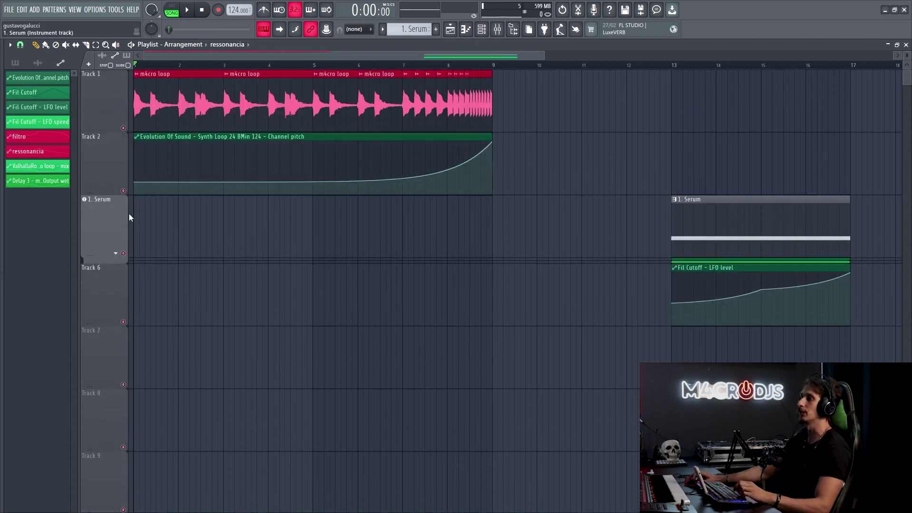
{"action": "scroll", "coordinate": [194, 214], "scroll_direction": "up", "scroll_amount": 2}
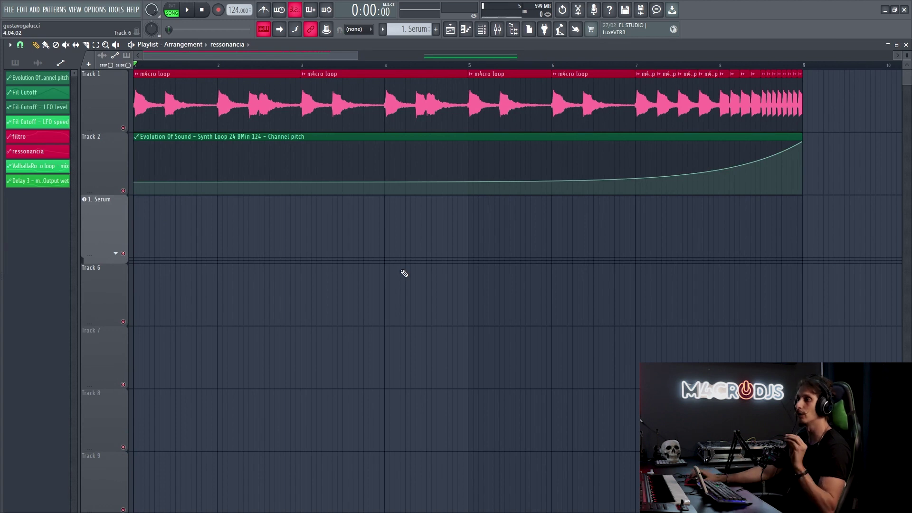
{"action": "right_click", "coordinate": [55, 77]}
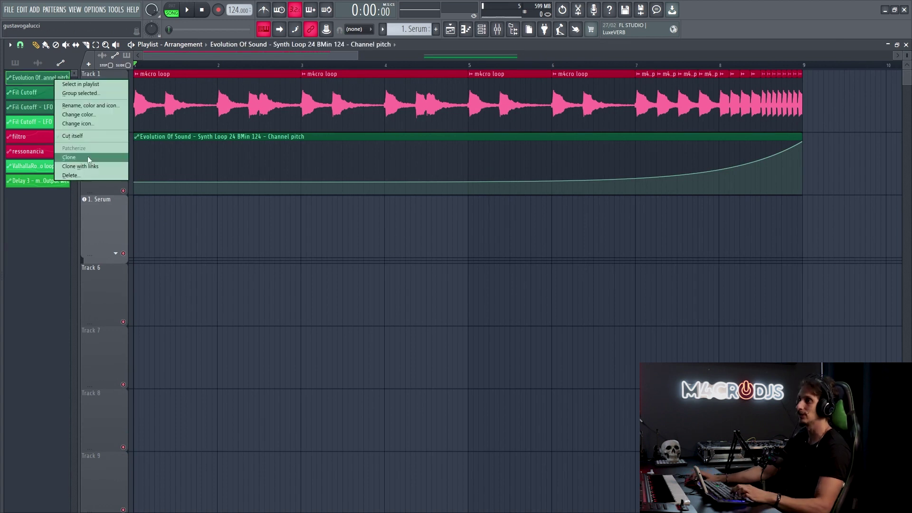
{"action": "left_click", "coordinate": [87, 152]}
Check the m4cro loop's pitch range options in its channel settings and play the loop without pitch automation.
{"action": "double_click", "coordinate": [299, 108]}
{"action": "right_click", "coordinate": [246, 122]}
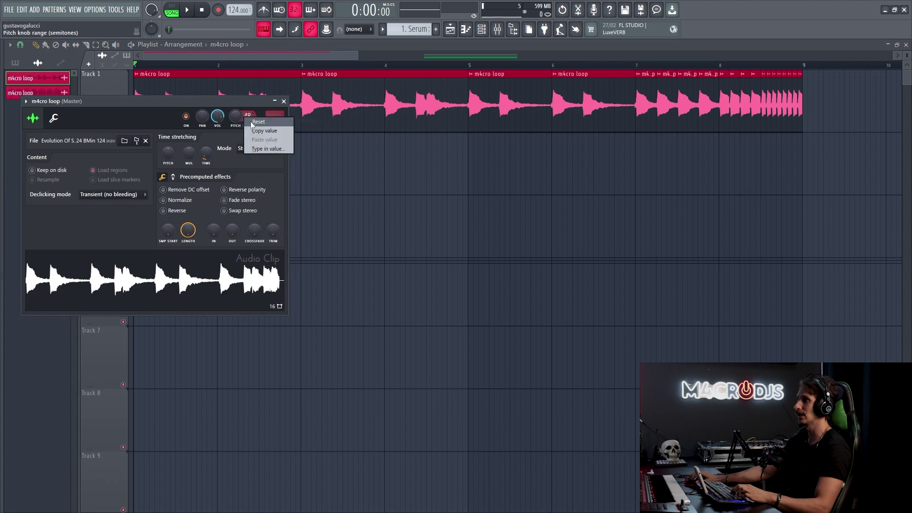
{"action": "key", "text": "Escape"}
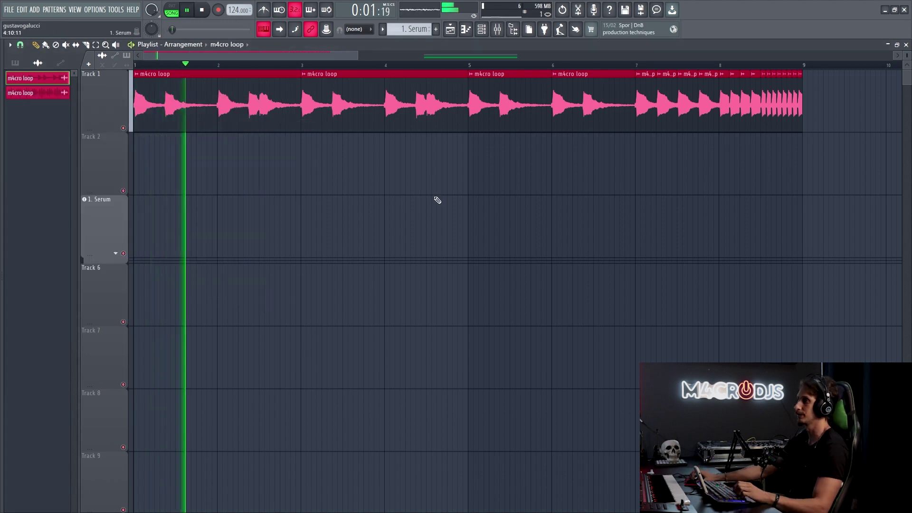
Select bars 1 to 9 as the time range and open the m4cro loop's channel settings over the playlist.
{"action": "scroll", "coordinate": [304, 97], "scroll_direction": "down", "scroll_amount": 2}
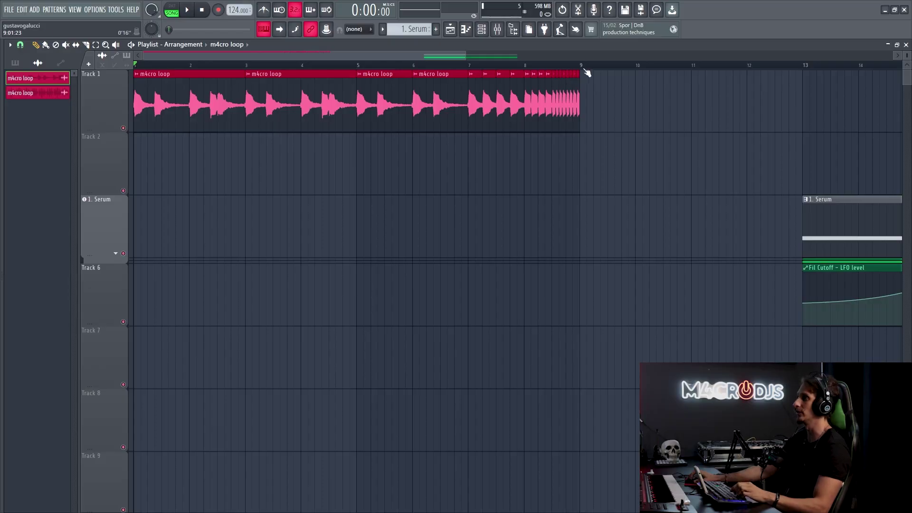
{"action": "left_click_drag", "start_coordinate": [581, 65], "coordinate": [134, 65]}
{"action": "left_click", "coordinate": [277, 164]}
{"action": "right_click", "coordinate": [284, 154]}
{"action": "double_click", "coordinate": [301, 113]}
{"action": "right_click", "coordinate": [235, 116]}
{"action": "key", "text": "Escape"}
{"action": "left_click_drag", "start_coordinate": [209, 101], "coordinate": [503, 199]}
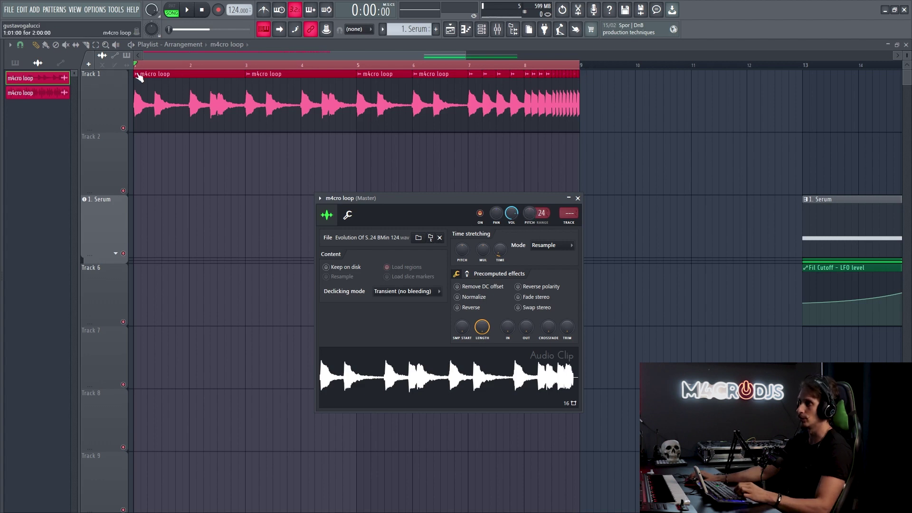
Try to create an automation clip for the m4cro loop's channel pitch and close its channel settings.
{"action": "right_click", "coordinate": [531, 220]}
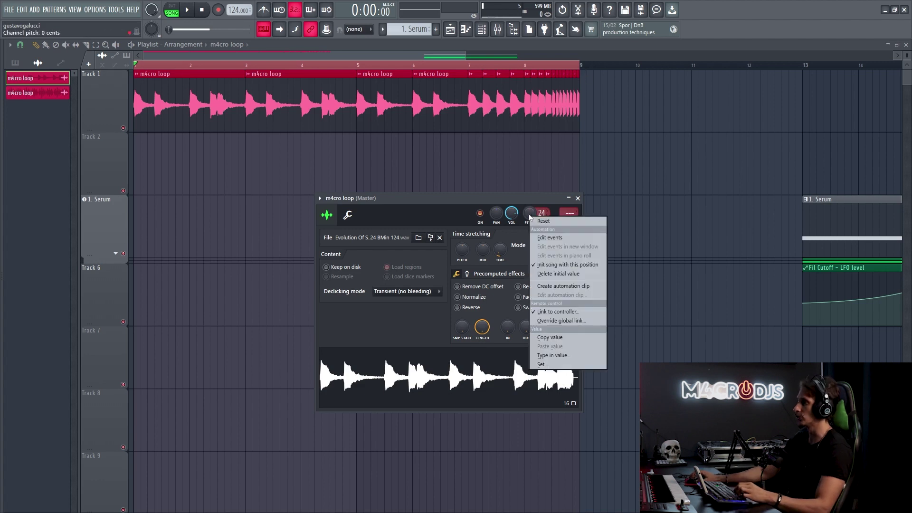
{"action": "left_click", "coordinate": [556, 286]}
{"action": "left_click", "coordinate": [578, 198]}
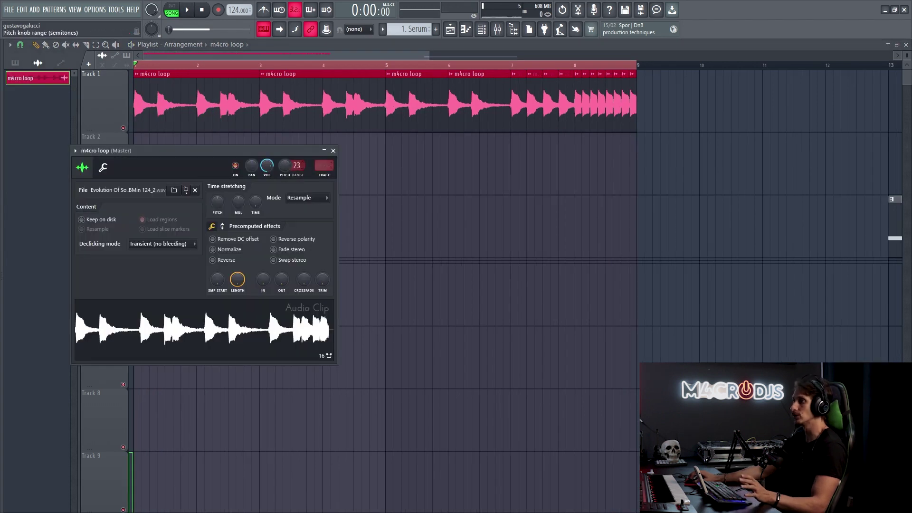
Set the m4cro loop's pitch range to 24 and create a channel pitch automation clip across bars 1 to 9.
{"action": "right_click", "coordinate": [285, 166]}
{"action": "left_click", "coordinate": [300, 237]}
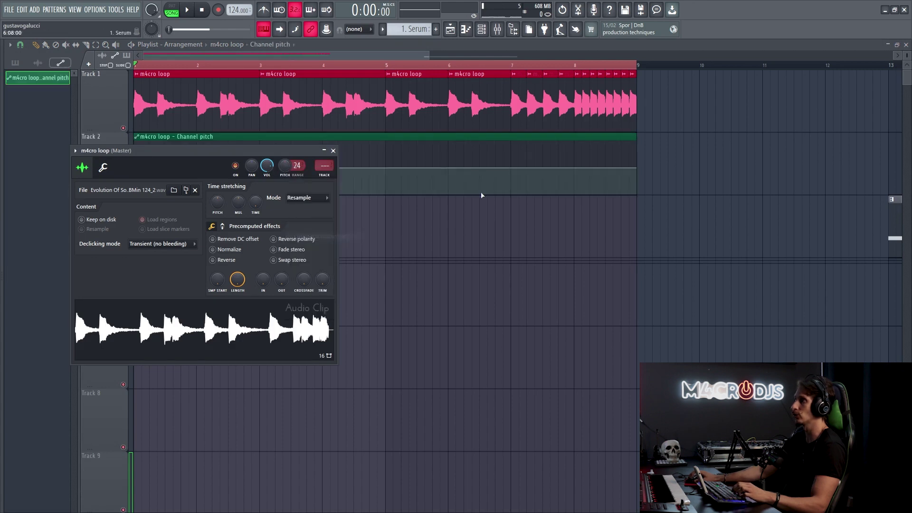
{"action": "left_click", "coordinate": [515, 230]}
Raise the channel pitch clip's end point at bar 9 to the top and audition the rising pitch.
{"action": "left_click_drag", "start_coordinate": [638, 168], "coordinate": [637, 141]}
{"action": "key", "text": "space"}
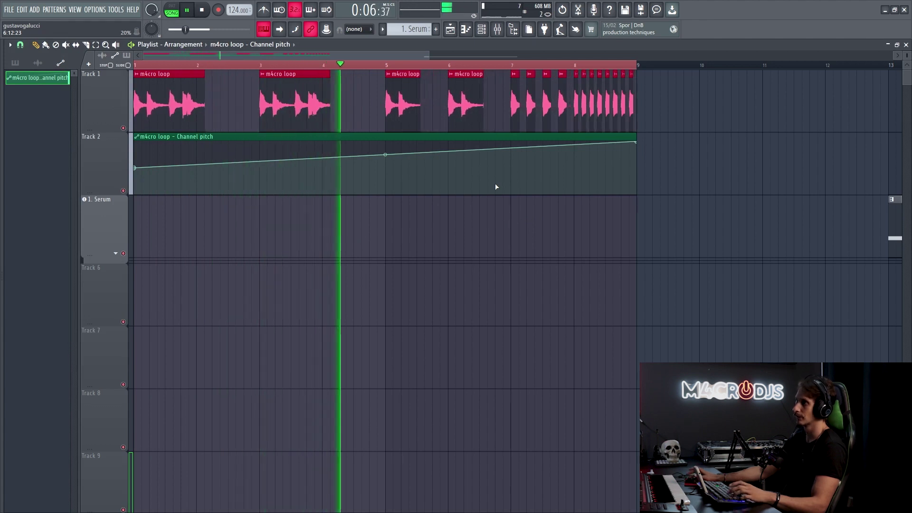
{"action": "key", "text": "space"}
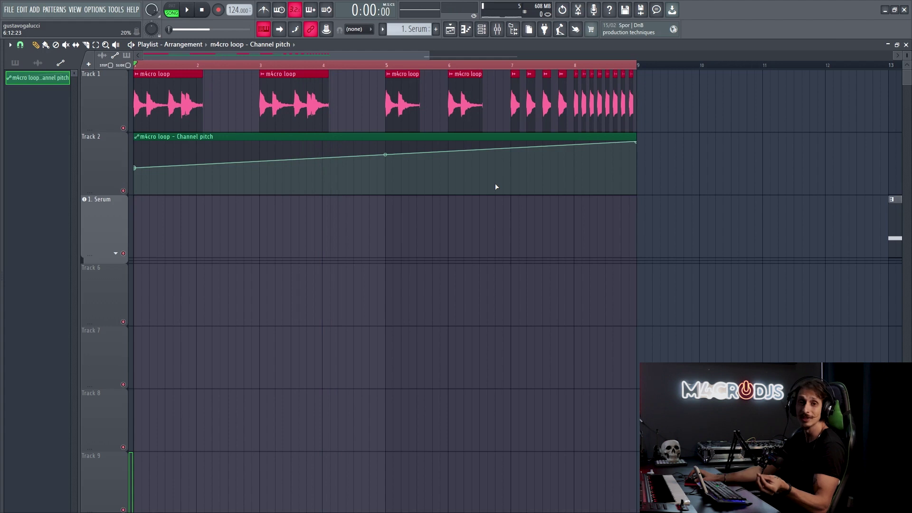
Set the m4cro loop's time-stretching mode to Stretch and audition the loop with the pitch automation.
{"action": "double_click", "coordinate": [296, 102]}
{"action": "left_click_drag", "start_coordinate": [271, 151], "coordinate": [511, 168]}
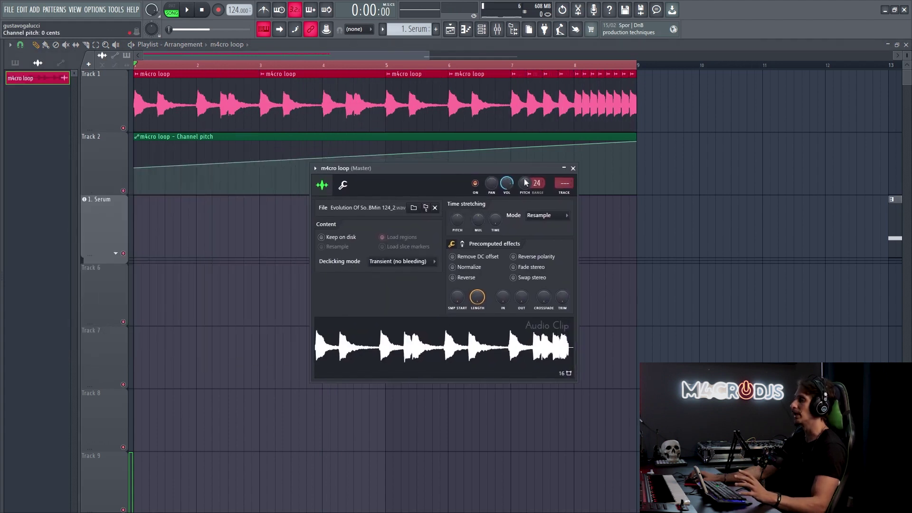
{"action": "left_click", "coordinate": [546, 218]}
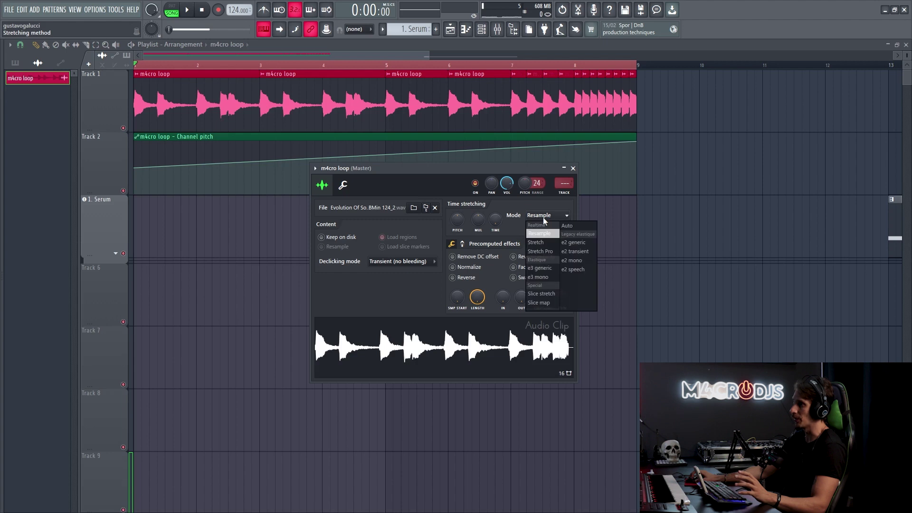
{"action": "left_click", "coordinate": [539, 245]}
{"action": "left_click", "coordinate": [573, 169]}
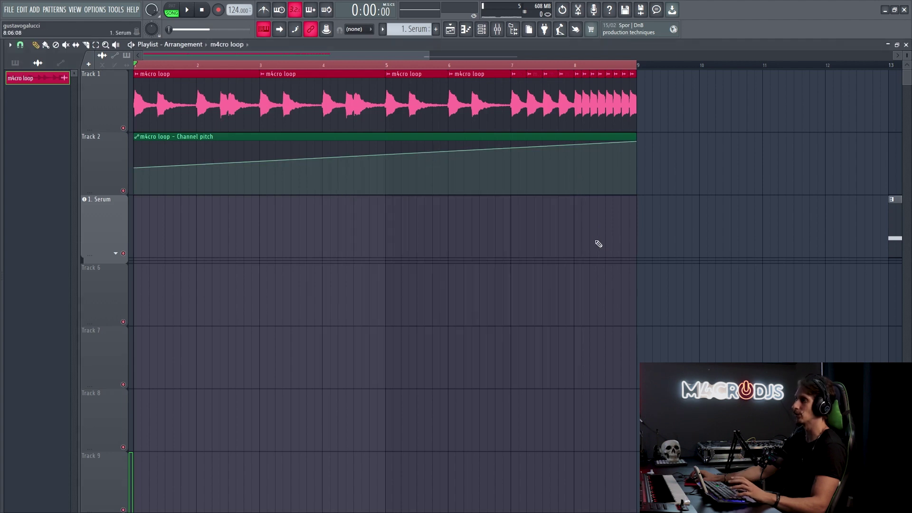
{"action": "key", "text": "space"}
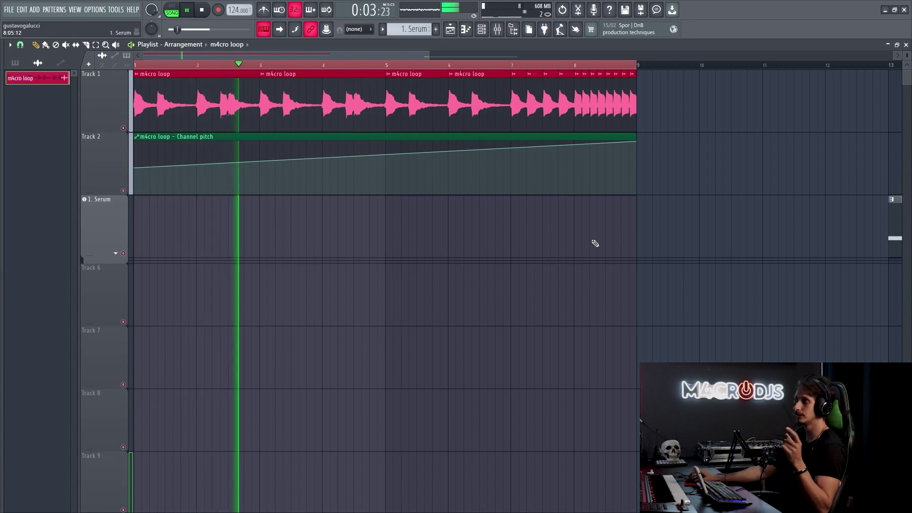
{"action": "key", "text": "space"}
Copy the 50% value of the channel pitch clip's first point and paste it onto a new point at bar 5.
{"action": "right_click", "coordinate": [135, 167]}
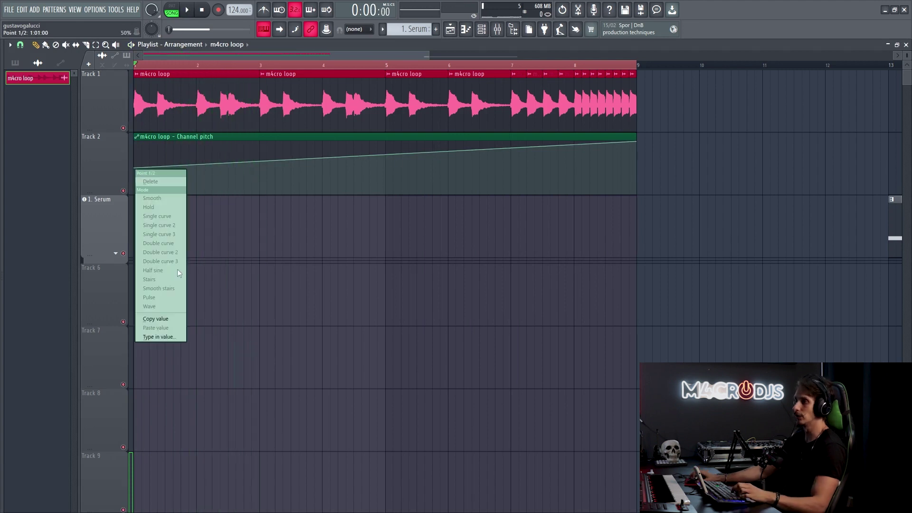
{"action": "left_click", "coordinate": [164, 318]}
{"action": "right_click", "coordinate": [136, 169]}
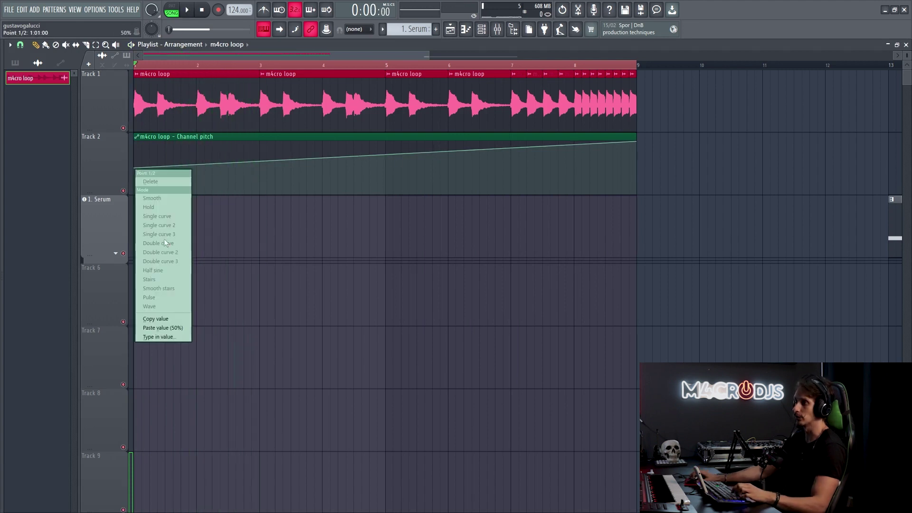
{"action": "left_click", "coordinate": [168, 318]}
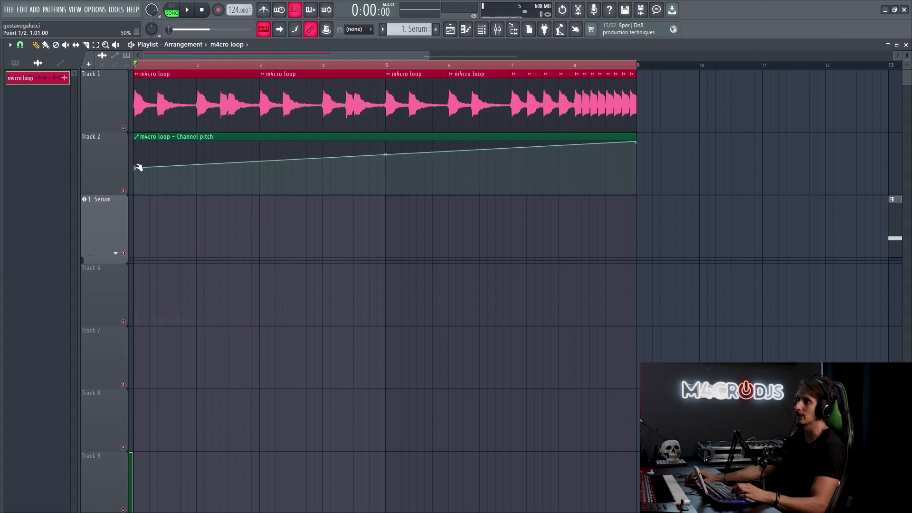
{"action": "left_click", "coordinate": [386, 169]}
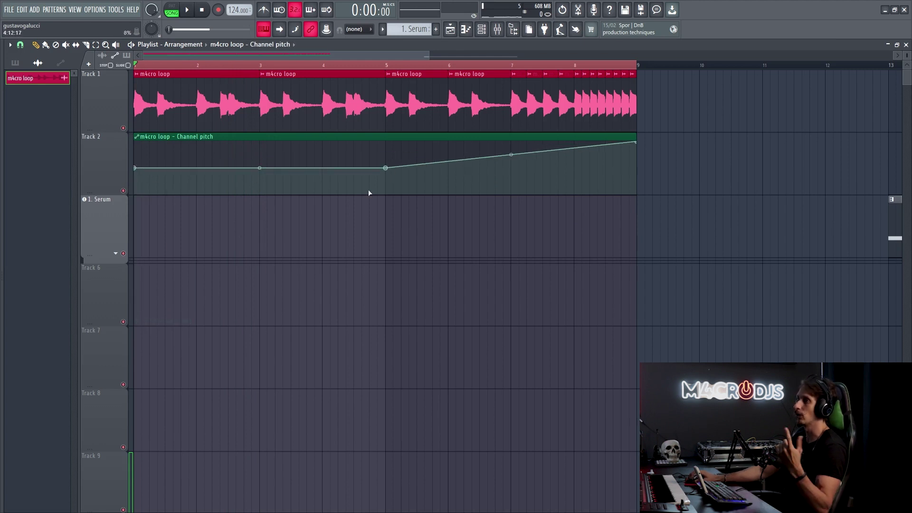
{"action": "right_click", "coordinate": [386, 169]}
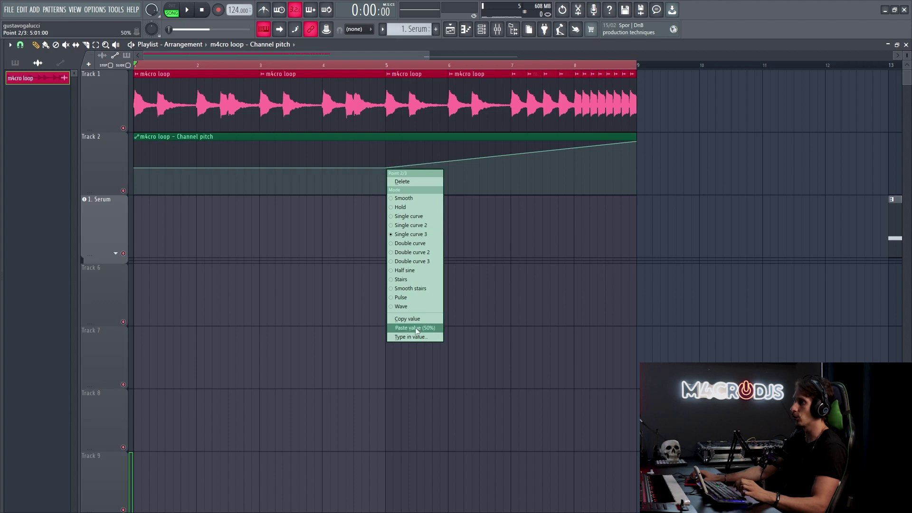
{"action": "left_click", "coordinate": [429, 328]}
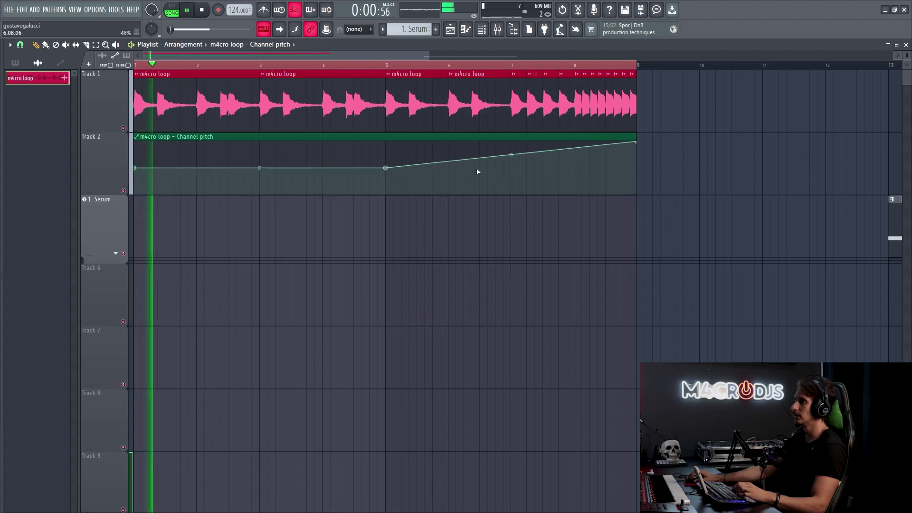
Add a point at bar 7 of the channel pitch clip, straighten the segment before it and bow the segment after it upward.
{"action": "left_click", "coordinate": [511, 161]}
{"action": "scroll", "coordinate": [507, 160], "scroll_direction": "up", "scroll_amount": 3, "text": "alt"}
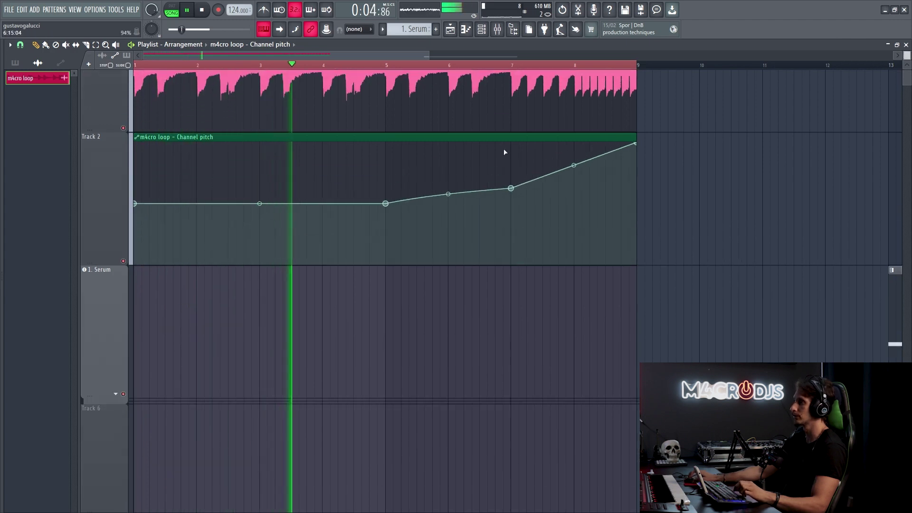
{"action": "left_click_drag", "start_coordinate": [449, 194], "coordinate": [449, 196]}
{"action": "left_click_drag", "start_coordinate": [574, 165], "coordinate": [573, 155]}
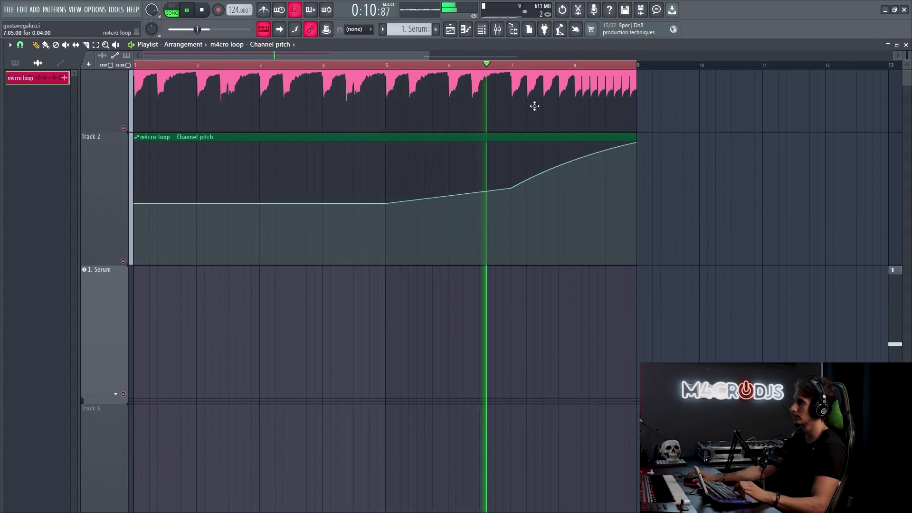
End the pitch rise at bar 8, extend the clip past bar 9 and curve the pitch down to a bottom point at bar 9.
{"action": "scroll", "coordinate": [561, 133], "scroll_direction": "up", "scroll_amount": 2}
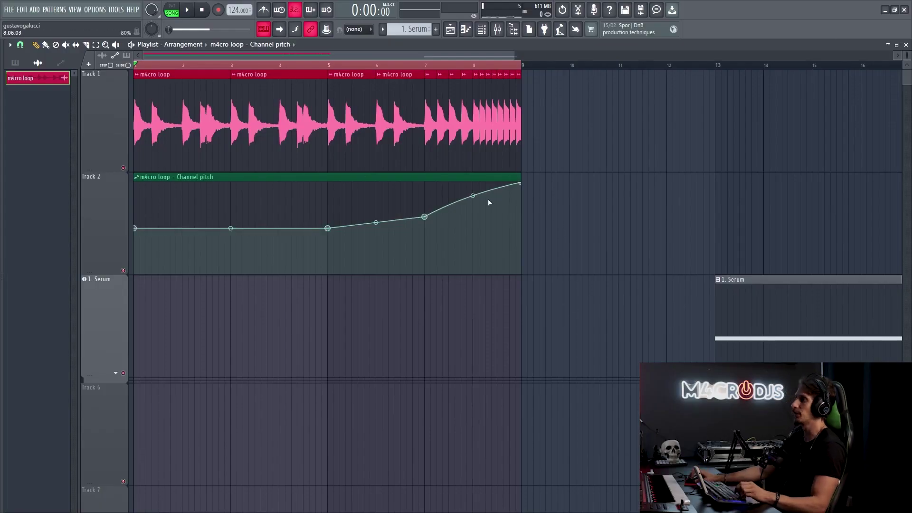
{"action": "scroll", "coordinate": [492, 203], "scroll_direction": "up", "scroll_amount": 2}
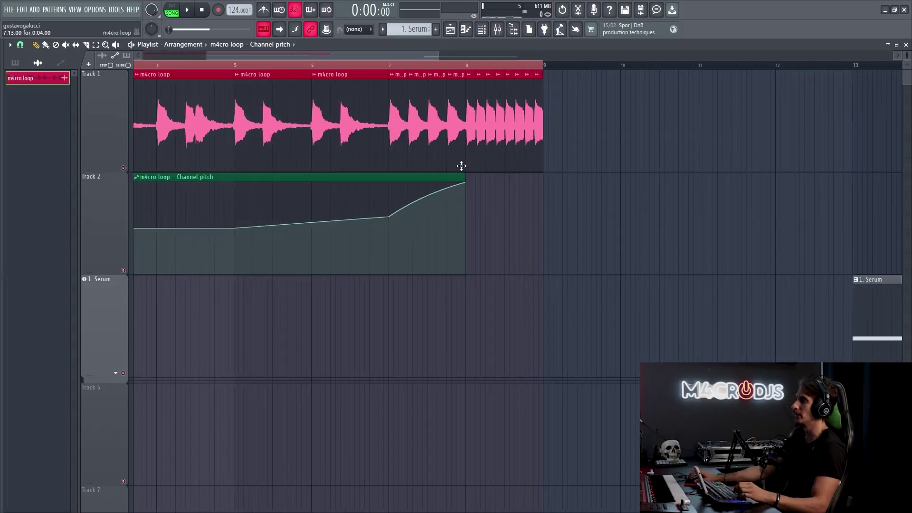
{"action": "left_click_drag", "start_coordinate": [465, 178], "coordinate": [554, 211]}
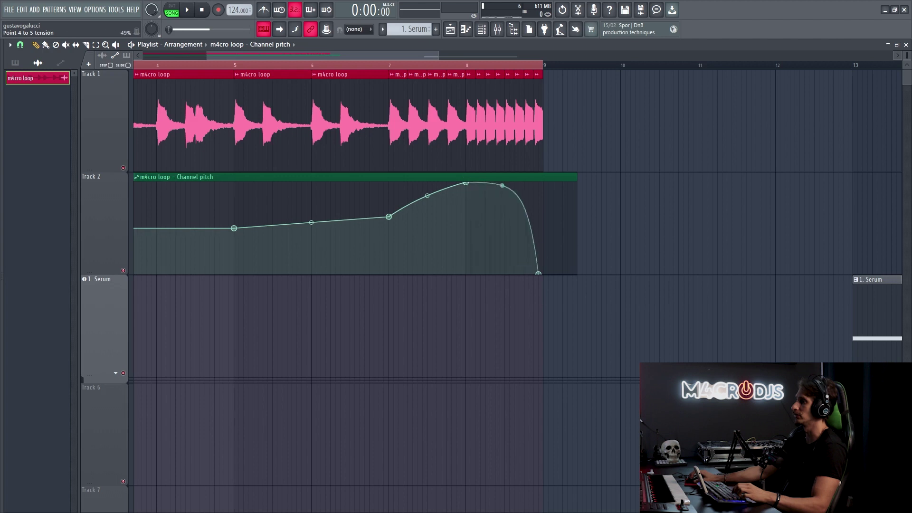
{"action": "left_click_drag", "start_coordinate": [537, 274], "coordinate": [543, 275]}
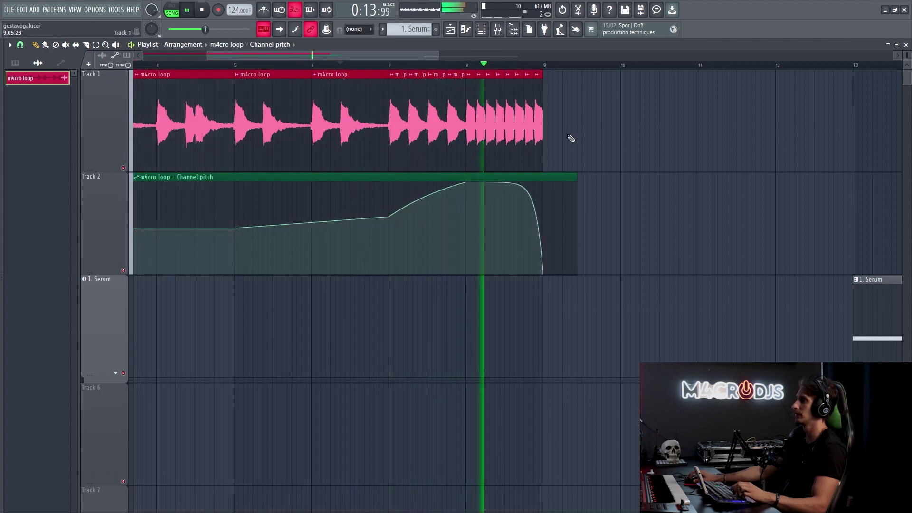
Halve the m4cro loop slices in the second half of bar 8, duplicate them to fill the gaps up to bar 9 and audition.
{"action": "key", "text": "space"}
{"action": "scroll", "coordinate": [546, 114], "scroll_direction": "up", "scroll_amount": 5}
{"action": "left_click_drag", "start_coordinate": [608, 99], "coordinate": [591, 102]}
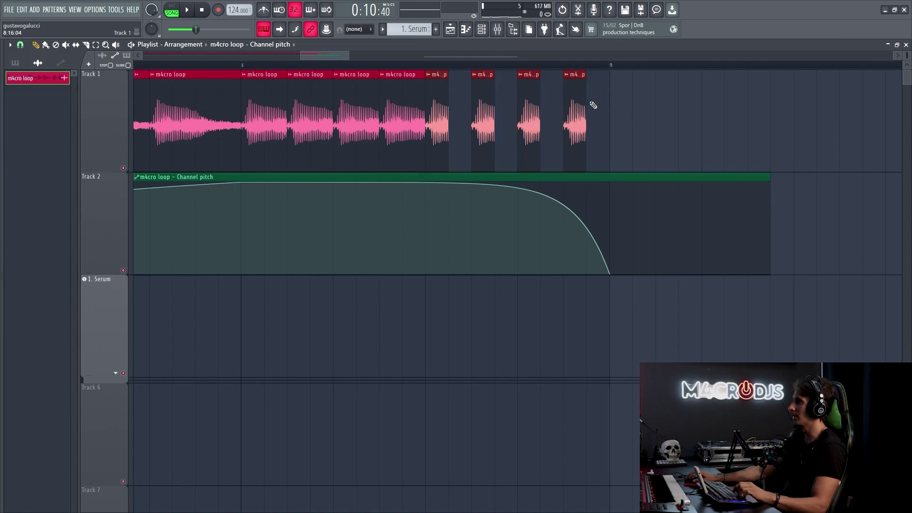
{"action": "scroll", "coordinate": [661, 129], "scroll_direction": "down", "scroll_amount": 4}
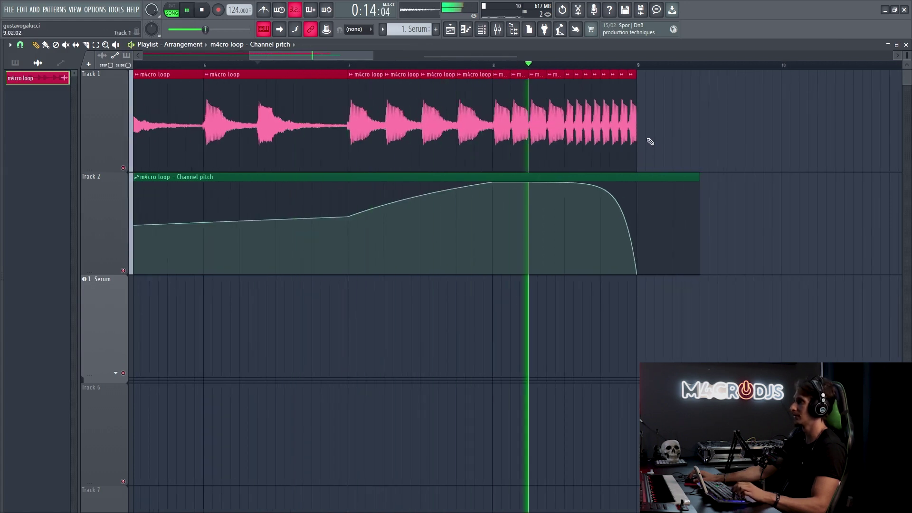
Move the channel pitch peak to 8:09:00, bend the rise from bar 7 into a slow-starting curve and audition it.
{"action": "left_click_drag", "start_coordinate": [493, 183], "coordinate": [568, 168]}
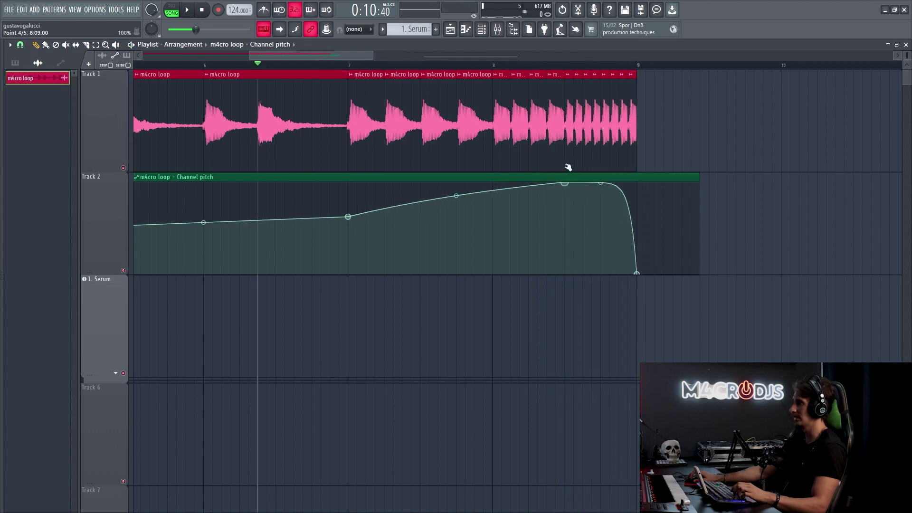
{"action": "key", "text": "space"}
{"action": "left_click_drag", "start_coordinate": [457, 197], "coordinate": [456, 208]}
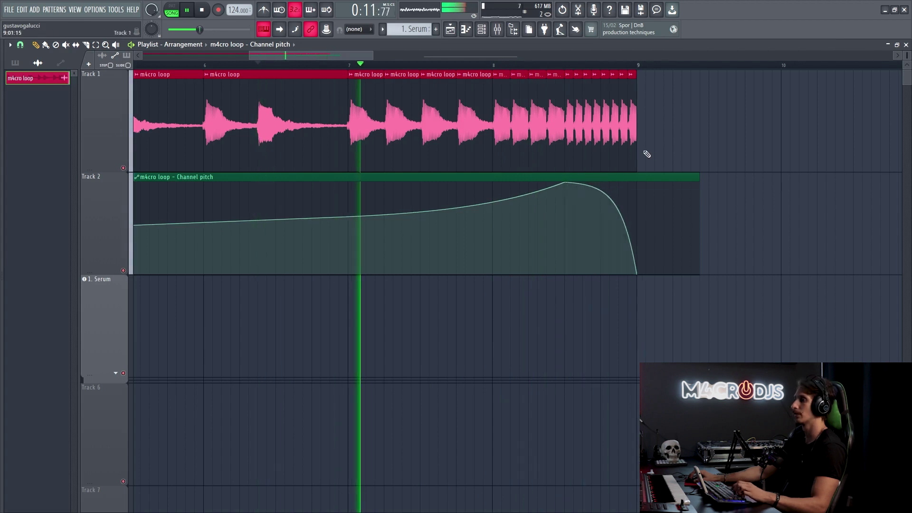
{"action": "scroll", "coordinate": [653, 155], "scroll_direction": "down", "scroll_amount": 2}
{"action": "scroll", "coordinate": [647, 157], "scroll_direction": "down", "scroll_amount": 4}
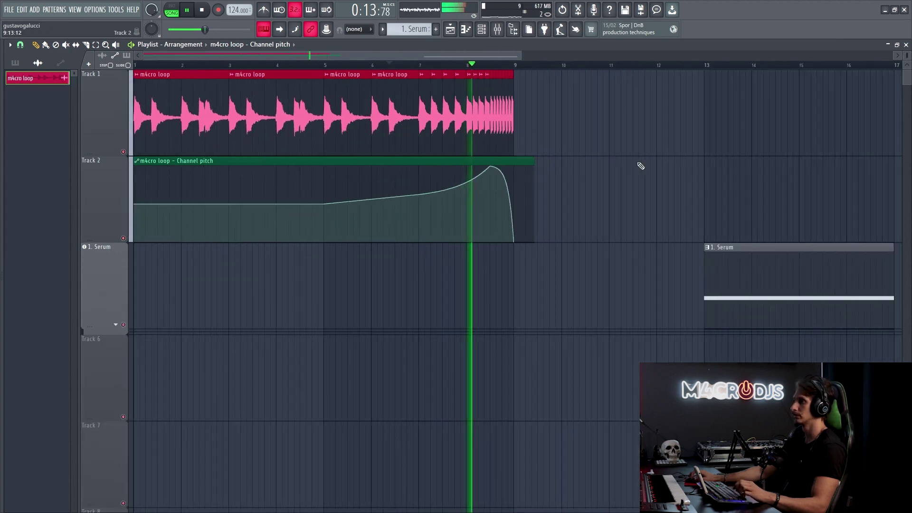
{"action": "scroll", "coordinate": [632, 169], "scroll_direction": "down", "scroll_amount": 2}
{"action": "key", "text": "space"}
Delete the m4cro loop and channel pitch clips and set the playback range to bars 13 to 17 around the Serum clip.
{"action": "mouse_move", "coordinate": [492, 189]}
{"action": "left_mouse_down"}
{"action": "mouse_move", "coordinate": [281, 114]}
{"action": "mouse_move", "coordinate": [376, 114]}
{"action": "left_mouse_up"}
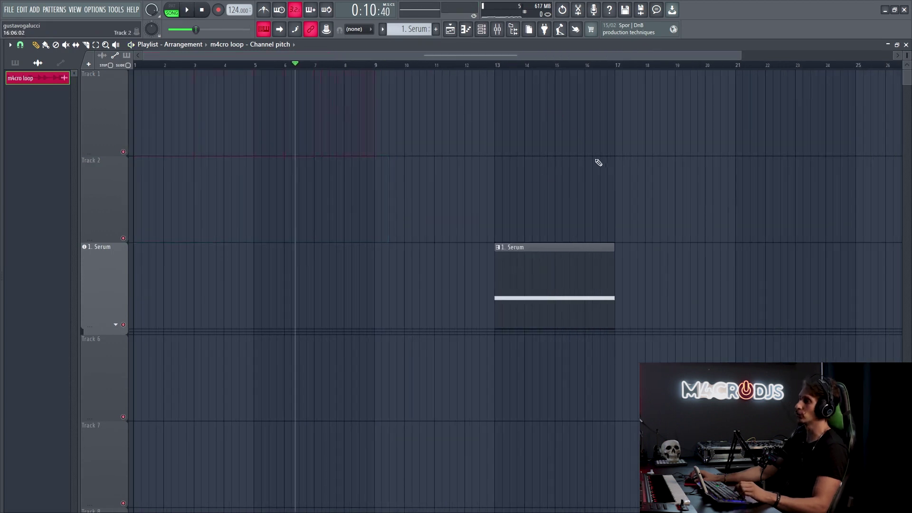
{"action": "scroll", "coordinate": [593, 166], "scroll_direction": "up", "scroll_amount": 4}
{"action": "left_click_drag", "start_coordinate": [404, 161], "coordinate": [380, 90]}
{"action": "left_click_drag", "start_coordinate": [325, 71], "coordinate": [635, 82]}
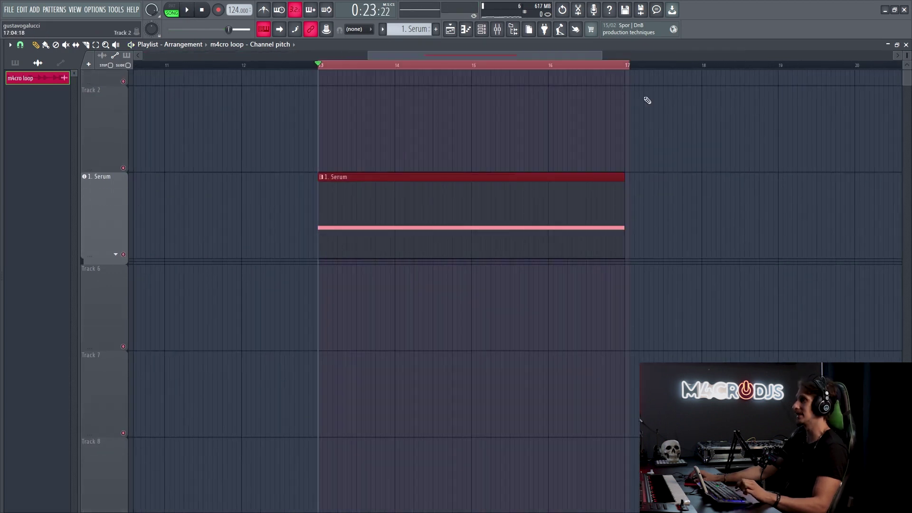
Open the Serum plugin from the channel rack and position its window clear of the channel names.
{"action": "left_click", "coordinate": [118, 256]}
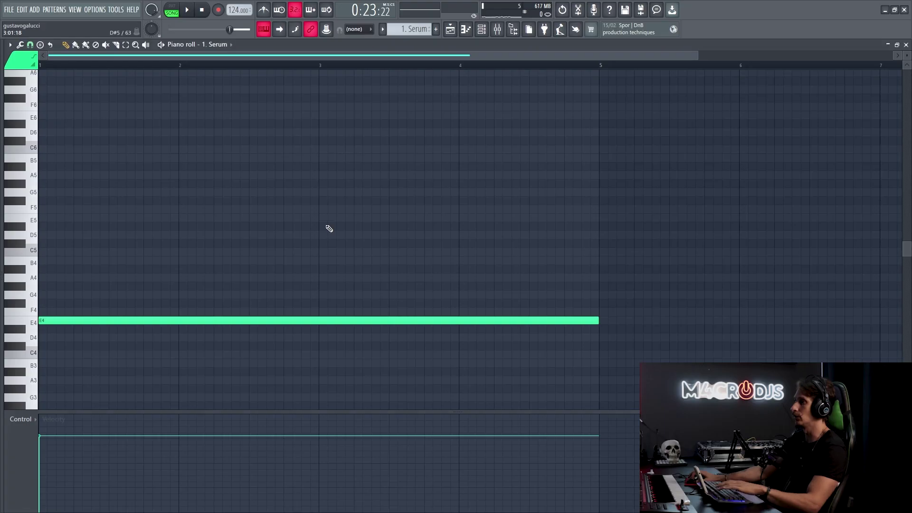
{"action": "key", "text": "F6"}
{"action": "left_click", "coordinate": [146, 161]}
{"action": "left_click_drag", "start_coordinate": [146, 163], "coordinate": [310, 145]}
{"action": "key", "text": "space"}
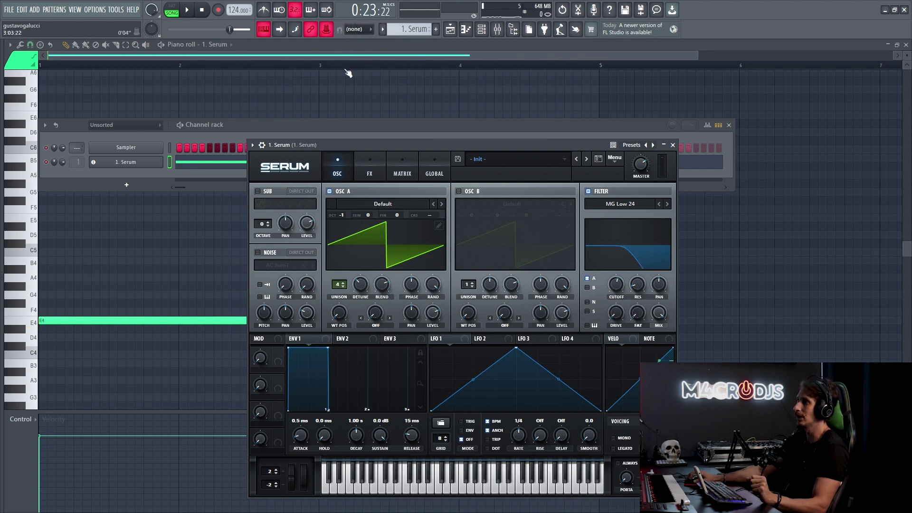
Create an automation clip for Serum's filter cutoff from the last tweaked parameter and close the plugin window.
{"action": "left_click", "coordinate": [328, 33]}
{"action": "left_click", "coordinate": [514, 156]}
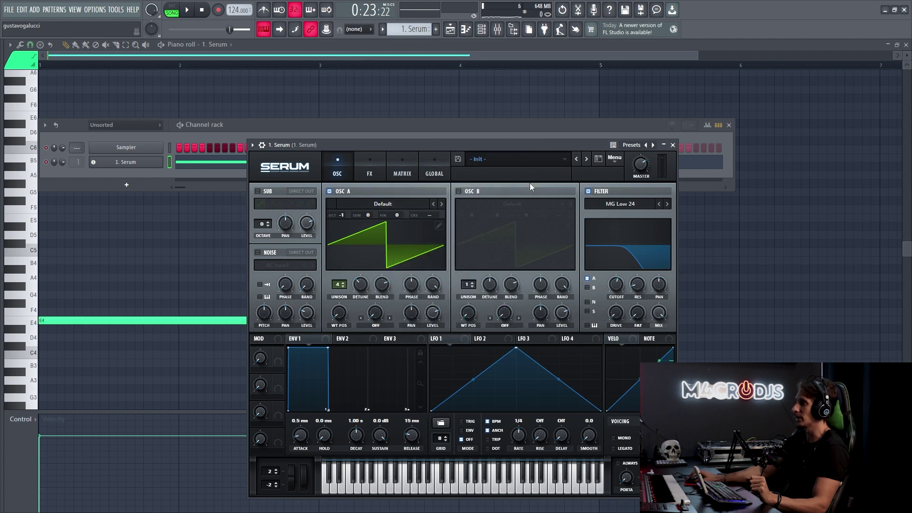
{"action": "right_click", "coordinate": [613, 289]}
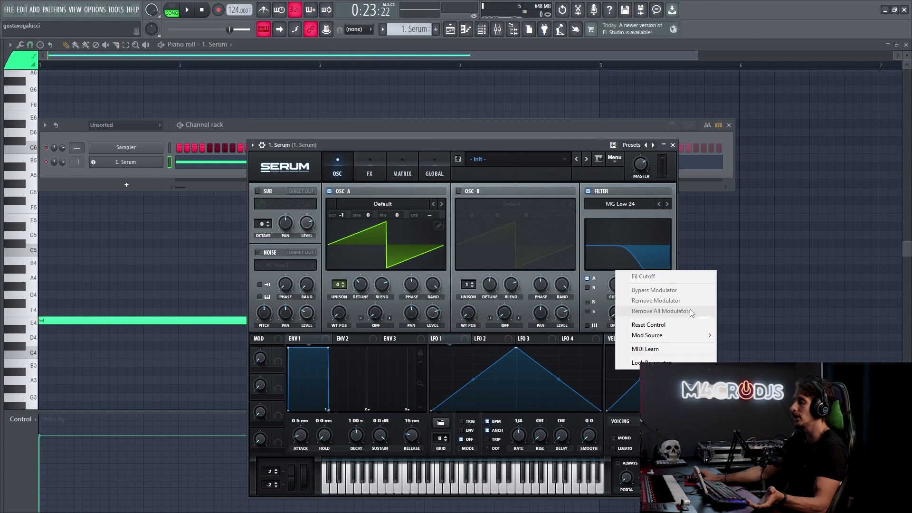
{"action": "left_click", "coordinate": [650, 266]}
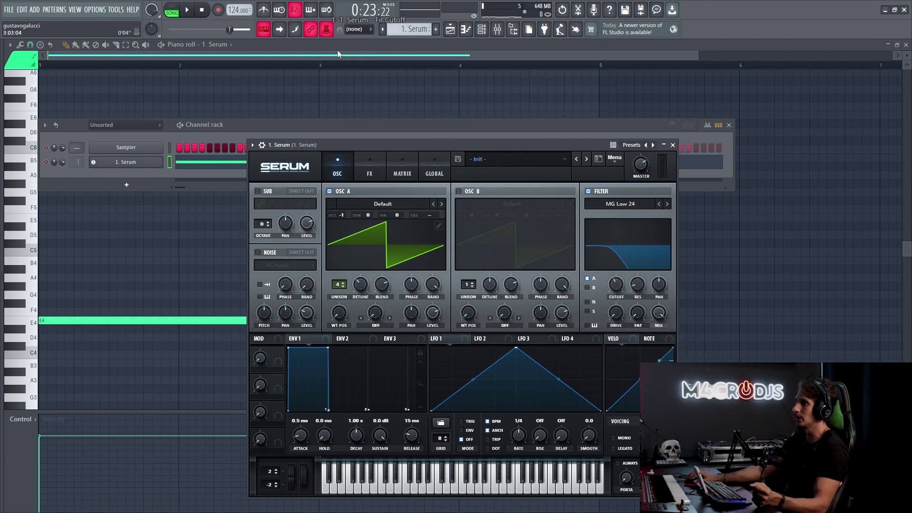
{"action": "left_click", "coordinate": [327, 31]}
{"action": "left_click", "coordinate": [664, 145]}
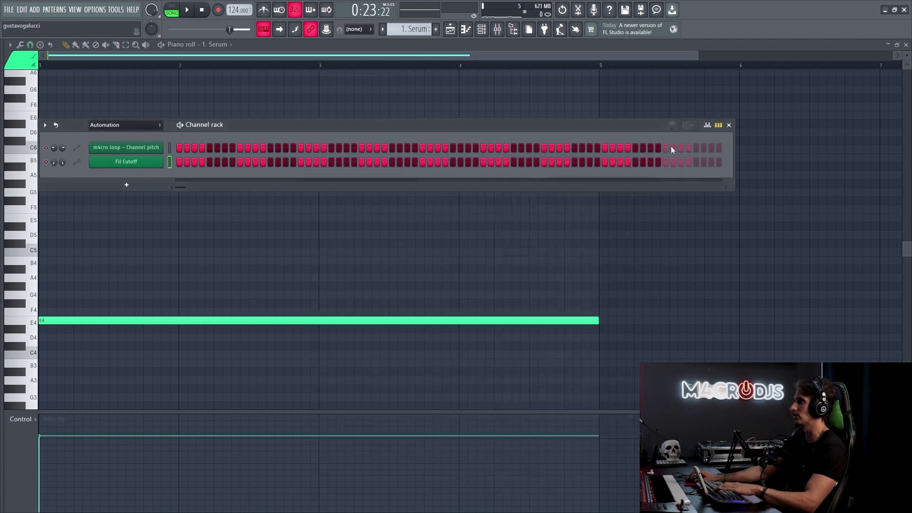
In the playlist, raise the Fil Cutoff clip's end point at bar 17 to 100%, bend it into a slow-starting rise and audition it.
{"action": "key", "text": "F5"}
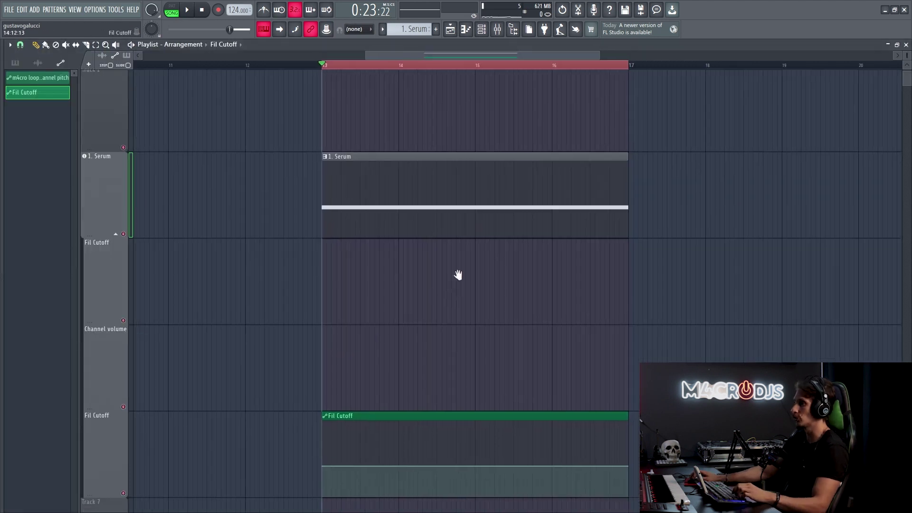
{"action": "scroll", "coordinate": [455, 276], "scroll_direction": "down", "scroll_amount": 2}
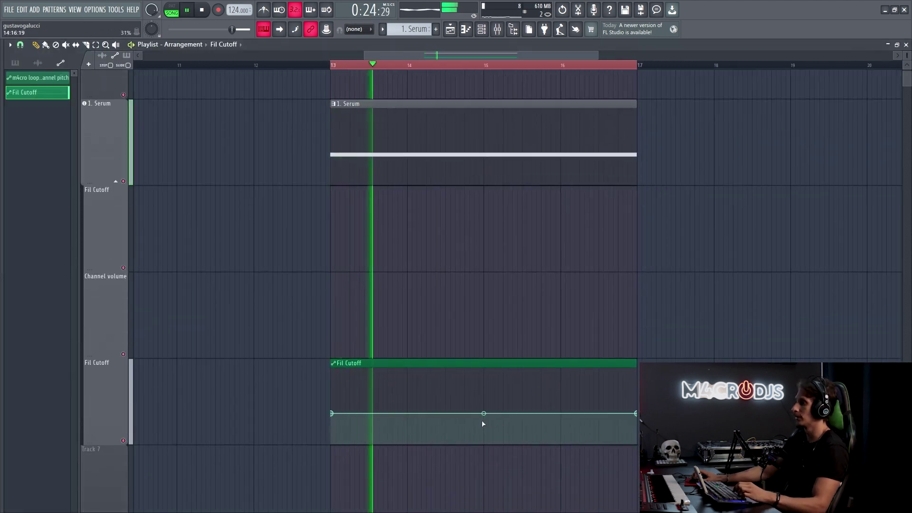
{"action": "left_click_drag", "start_coordinate": [637, 415], "coordinate": [637, 369]}
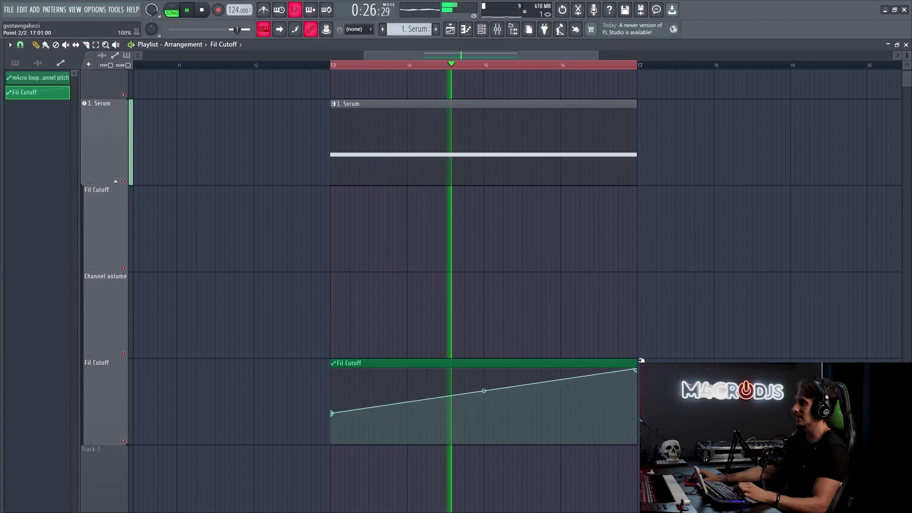
{"action": "key", "text": "space"}
{"action": "key", "text": "space"}
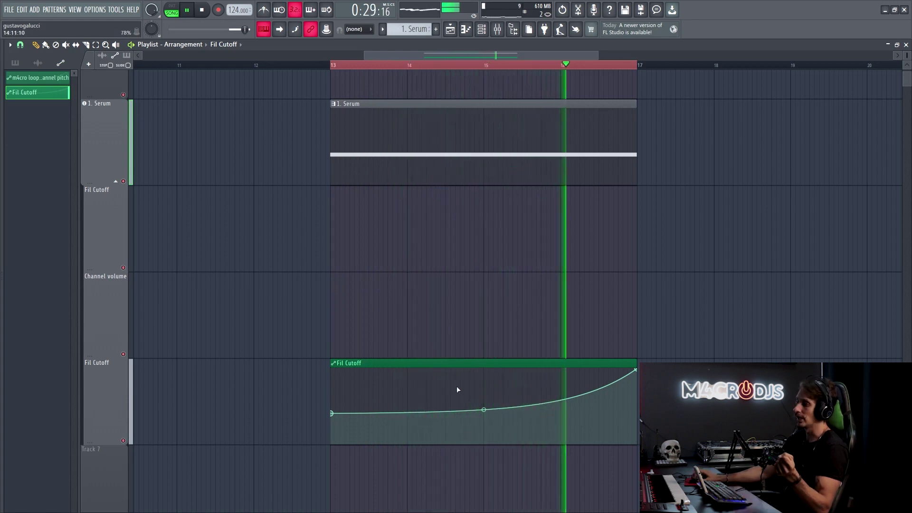
Try alternating peaks and drops in the Fil Cutoff clip across bar 13 and audition the movement.
{"action": "left_click_drag", "start_coordinate": [350, 397], "coordinate": [350, 361]}
{"action": "mouse_move", "coordinate": [370, 409]}
{"action": "left_mouse_down"}
{"action": "mouse_move", "coordinate": [369, 444]}
{"action": "mouse_move", "coordinate": [391, 364]}
{"action": "mouse_move", "coordinate": [407, 443]}
{"action": "left_mouse_up"}
{"action": "key", "text": "space"}
{"action": "key", "text": "space"}
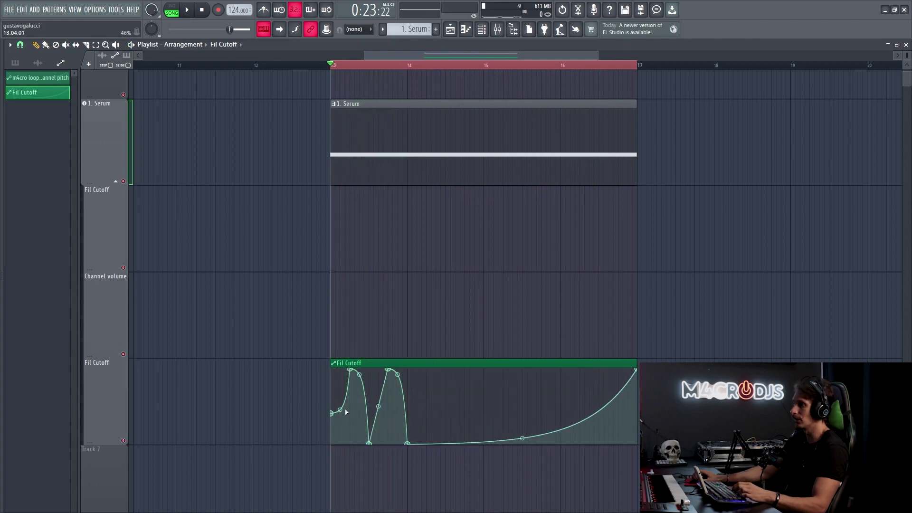
{"action": "key", "text": "space"}
Reset the tension of the curved segments in bar 13 of the Fil Cutoff clip to straight lines and audition.
{"action": "right_click", "coordinate": [359, 375]}
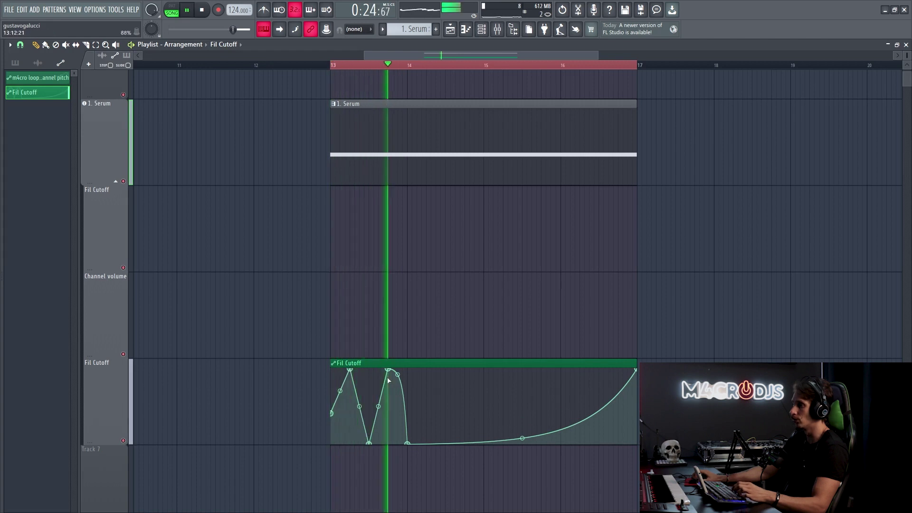
{"action": "right_click", "coordinate": [399, 375]}
{"action": "key", "text": "space"}
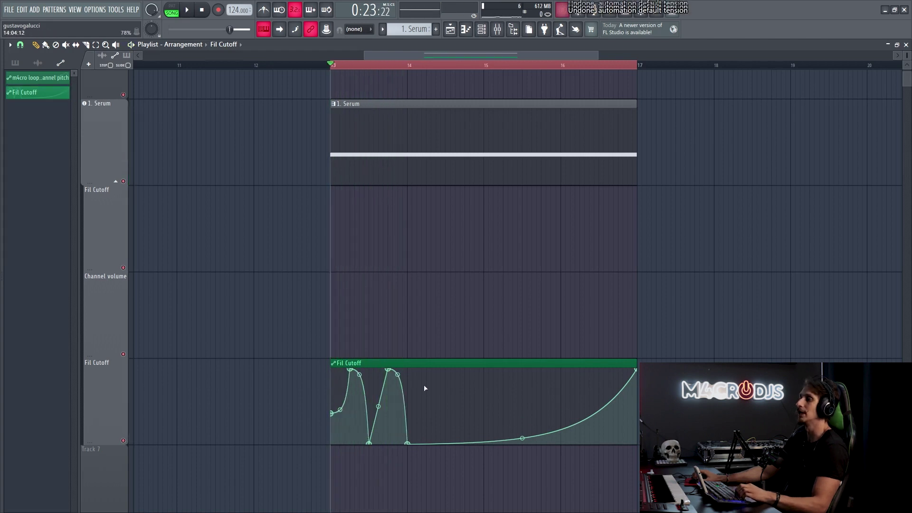
Undo the tension resets and the added peaks and drops in the Fil Cutoff clip.
{"action": "key", "text": "ctrl+alt+z"}
{"action": "key", "text": "ctrl+alt+z"}
{"action": "key", "text": "ctrl+alt+z"}
{"action": "key", "text": "ctrl+alt+z"}
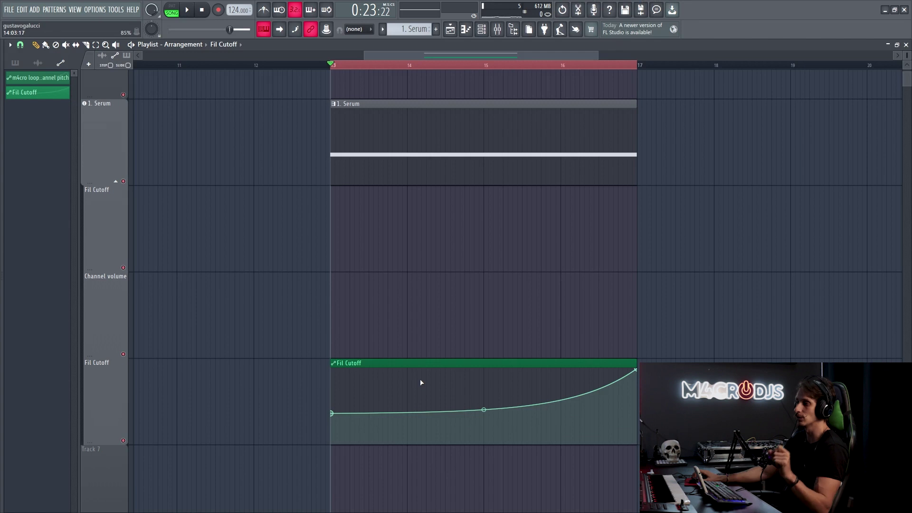
Open the Fil Cutoff clip's automation editor, enable its LFO and move the window clear of the clip.
{"action": "double_click", "coordinate": [399, 362]}
{"action": "left_click_drag", "start_coordinate": [172, 179], "coordinate": [273, 132]}
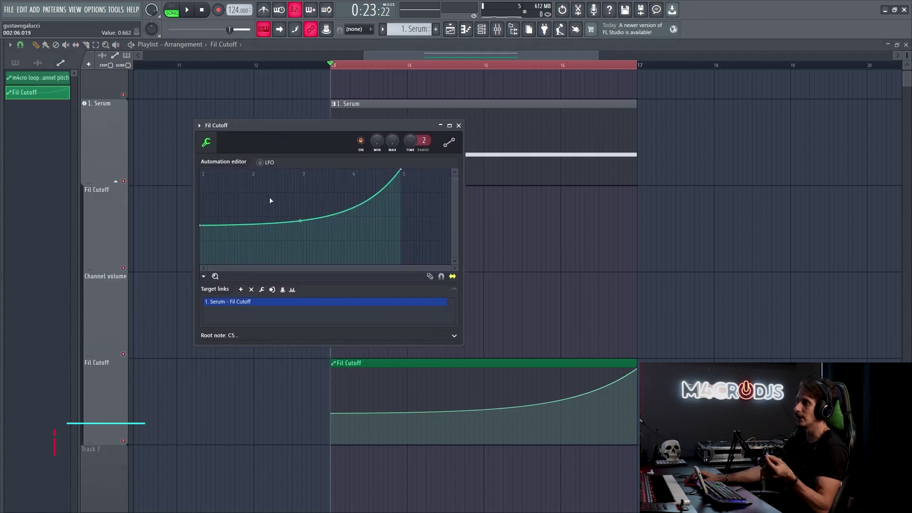
{"action": "left_click", "coordinate": [260, 163]}
{"action": "left_click_drag", "start_coordinate": [266, 127], "coordinate": [702, 123]}
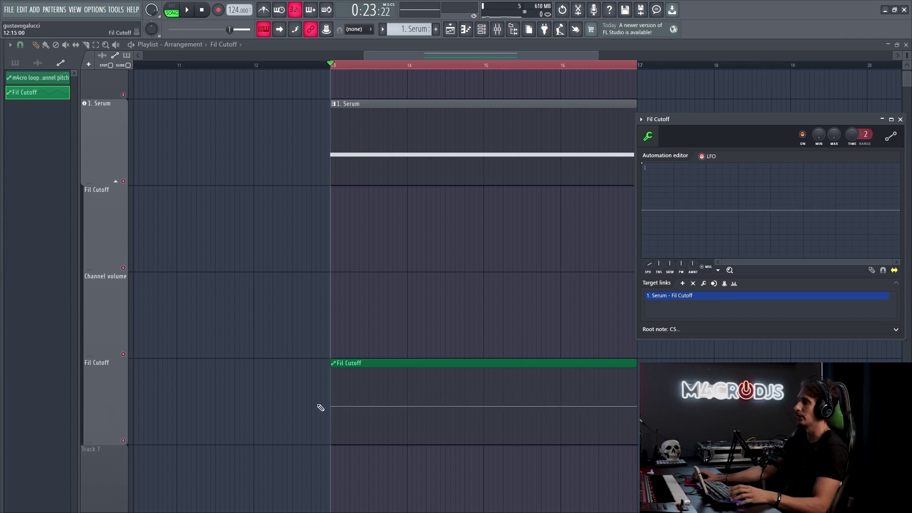
Try raising the Fil Cutoff clip's LFO amount to 11% and 44% during playback.
{"action": "key", "text": "space"}
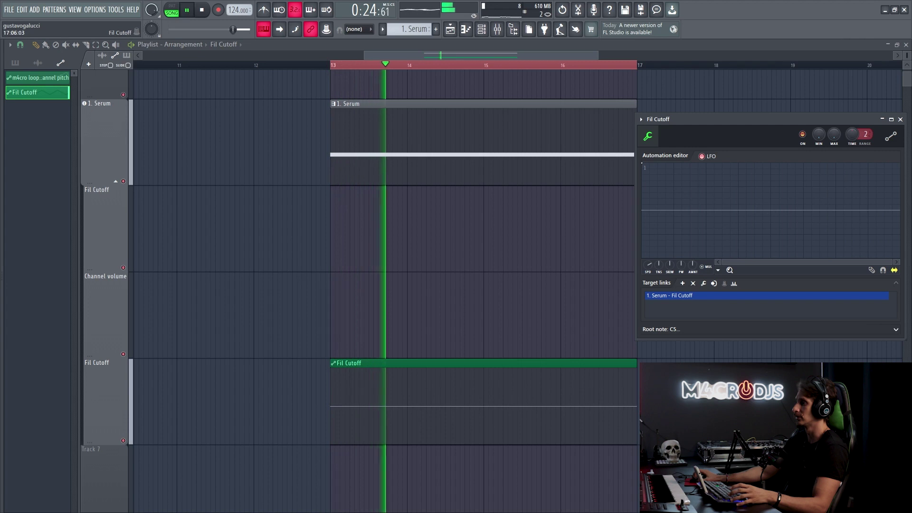
{"action": "mouse_move", "coordinate": [693, 265]}
{"action": "left_mouse_down"}
{"action": "mouse_move", "coordinate": [693, 252]}
{"action": "mouse_move", "coordinate": [681, 263]}
{"action": "left_mouse_up"}
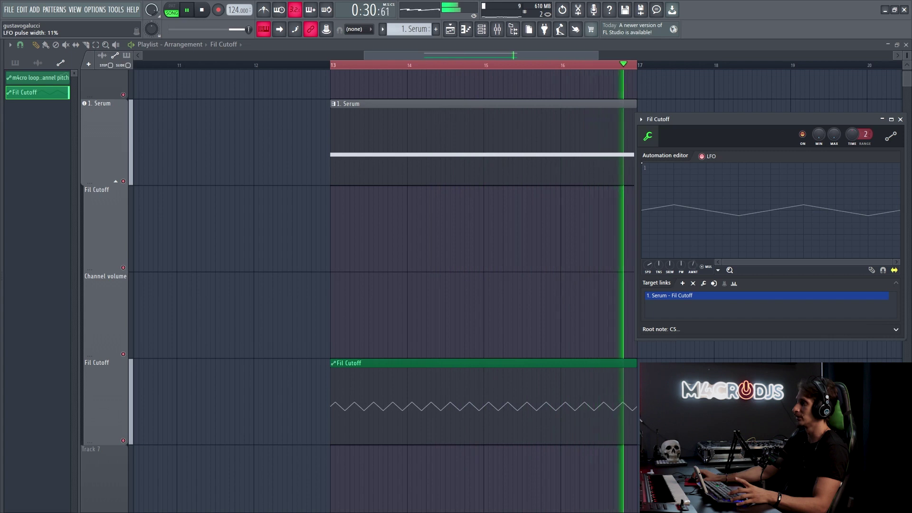
{"action": "left_click_drag", "start_coordinate": [681, 264], "coordinate": [693, 259]}
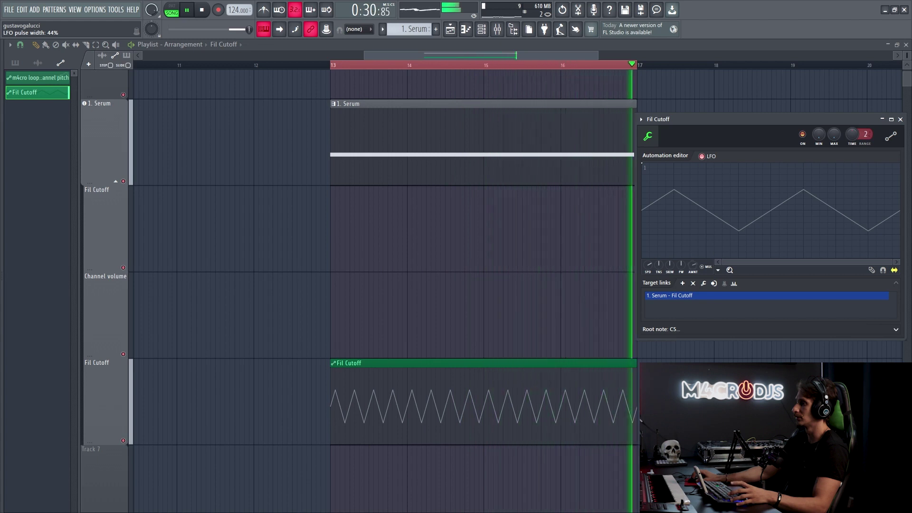
{"action": "key", "text": "space"}
Undo the LFO tweaks on the Fil Cutoff clip and close its automation editor.
{"action": "key", "text": "ctrl+z"}
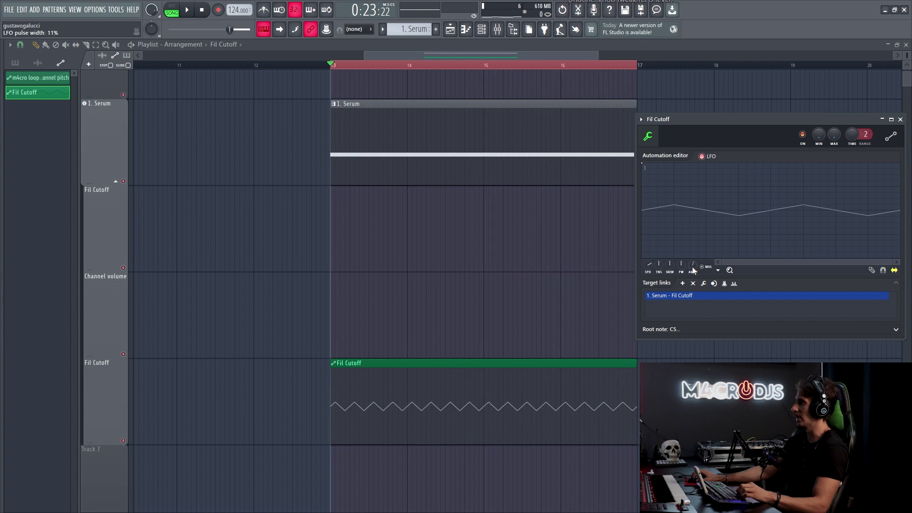
{"action": "key", "text": "ctrl+z"}
{"action": "key", "text": "Escape"}
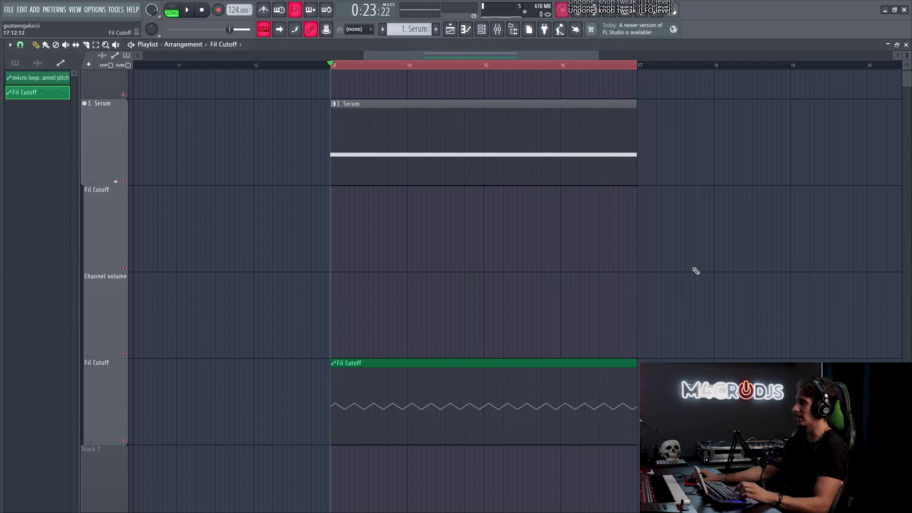
{"action": "key", "text": "ctrl+z"}
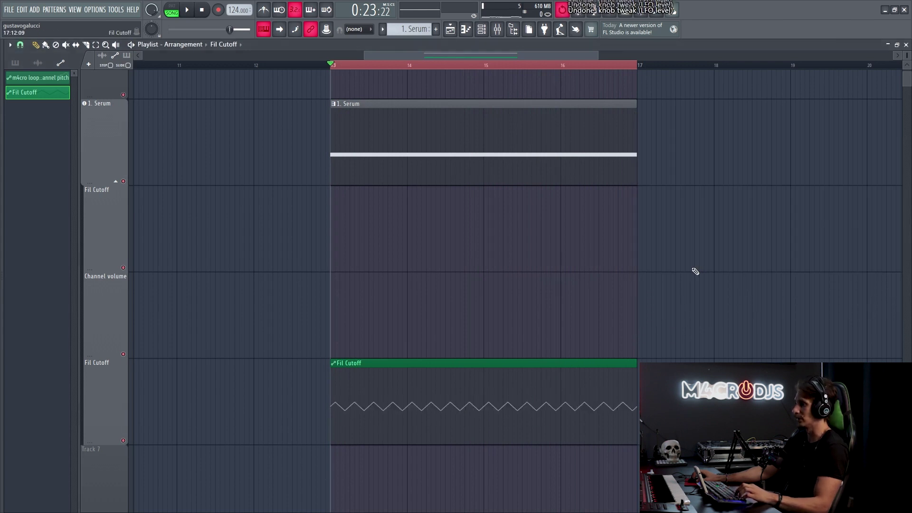
{"action": "key", "text": "ctrl+z"}
{"action": "key", "text": "ctrl+z"}
{"action": "key", "text": "ctrl+z"}
{"action": "key", "text": "ctrl+shift+z"}
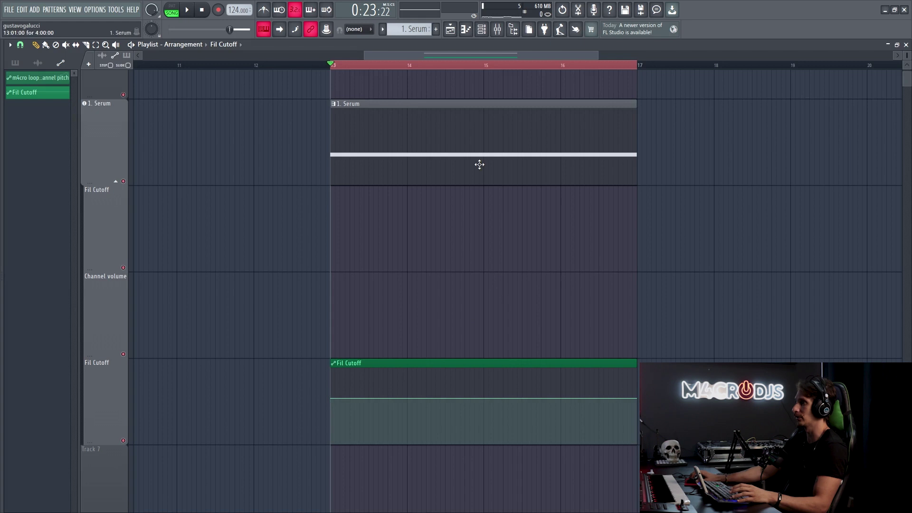
Reopen the Fil Cutoff clip's automation editor, enable its LFO and audition amounts from 50% down to 0%.
{"action": "double_click", "coordinate": [430, 363]}
{"action": "left_click", "coordinate": [701, 156]}
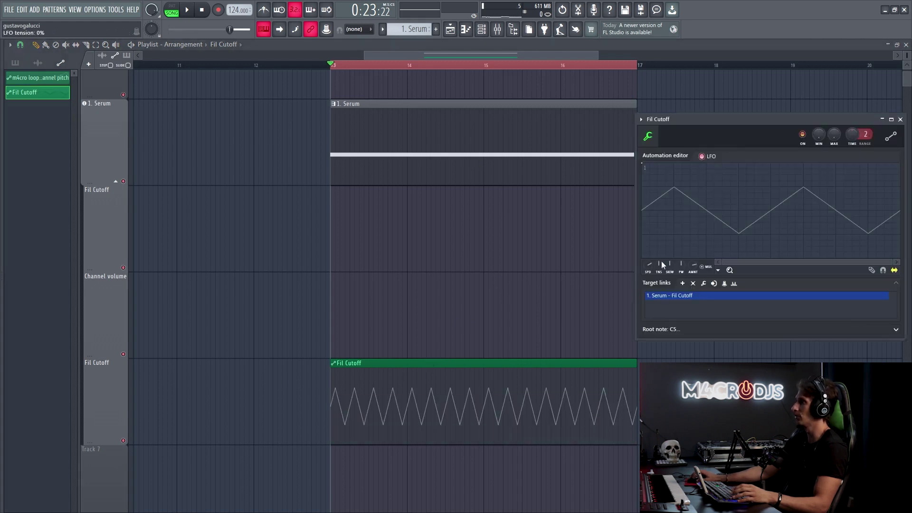
{"action": "key", "text": "space"}
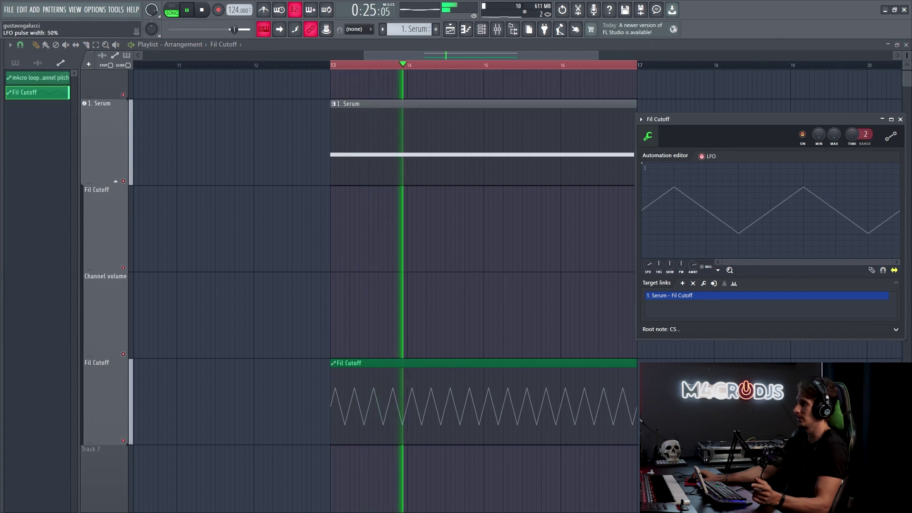
{"action": "left_click_drag", "start_coordinate": [693, 264], "coordinate": [695, 269]}
{"action": "key", "text": "space"}
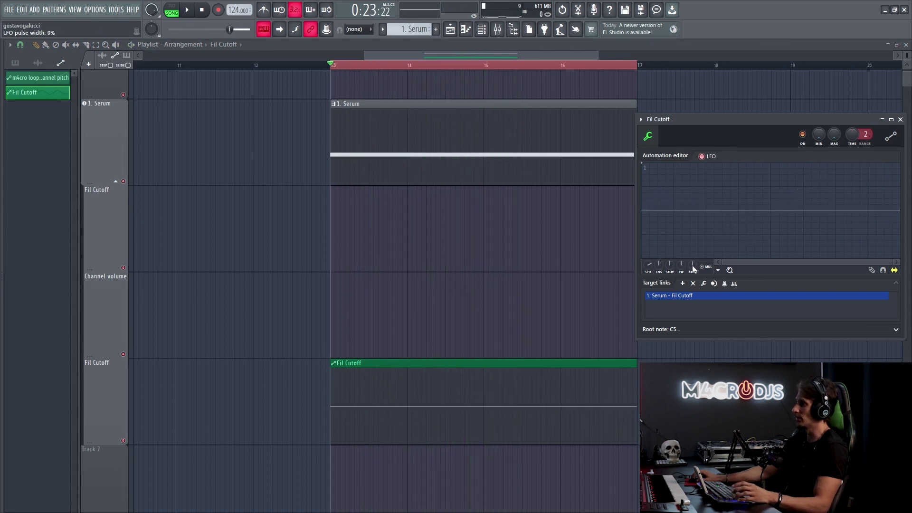
Create an automation clip for the Fil Cutoff LFO level and move it onto the Fil Cutoff track beneath Serum.
{"action": "right_click", "coordinate": [694, 269]}
{"action": "left_click", "coordinate": [713, 337]}
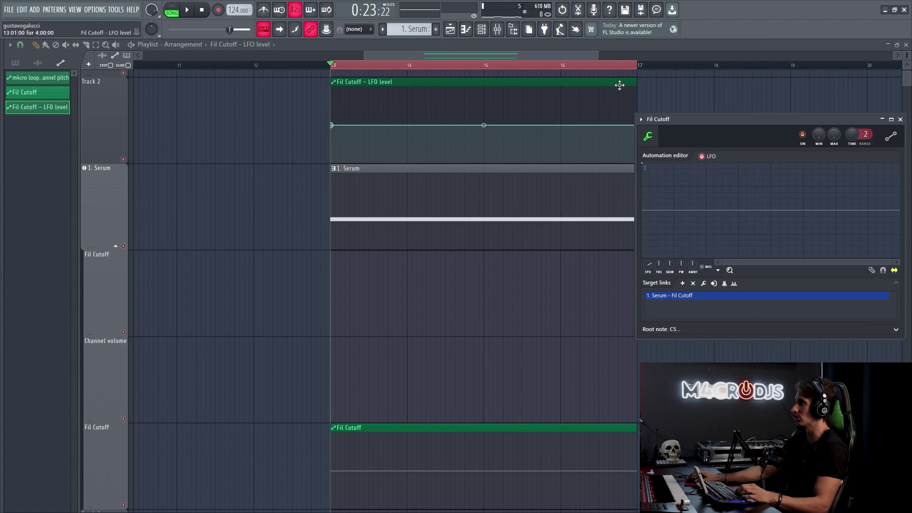
{"action": "left_click_drag", "start_coordinate": [620, 83], "coordinate": [640, 265]}
Audition the LFO level clip as a steep ramp and reduce its end point to a gentle rise across bars 13 to 16.
{"action": "key", "text": "space"}
{"action": "scroll", "coordinate": [641, 271], "scroll_direction": "down", "scroll_amount": 2}
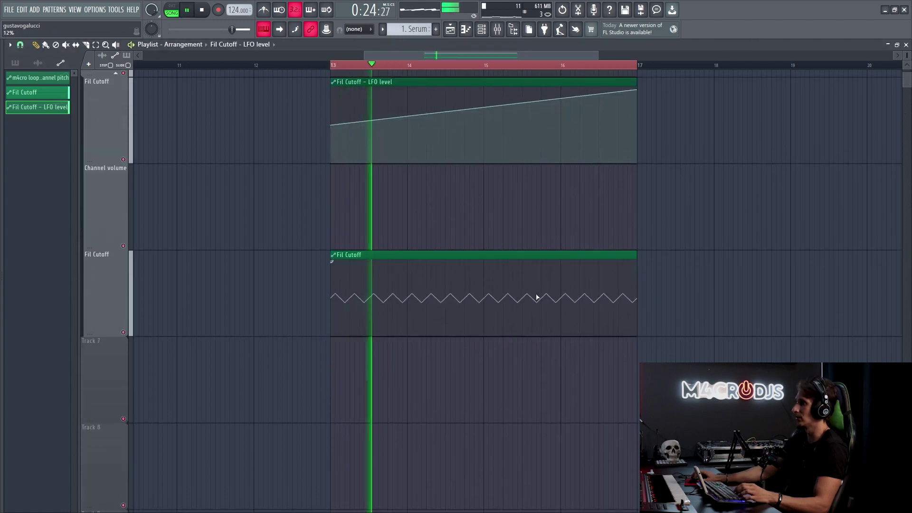
{"action": "scroll", "coordinate": [565, 143], "scroll_direction": "up", "scroll_amount": 1}
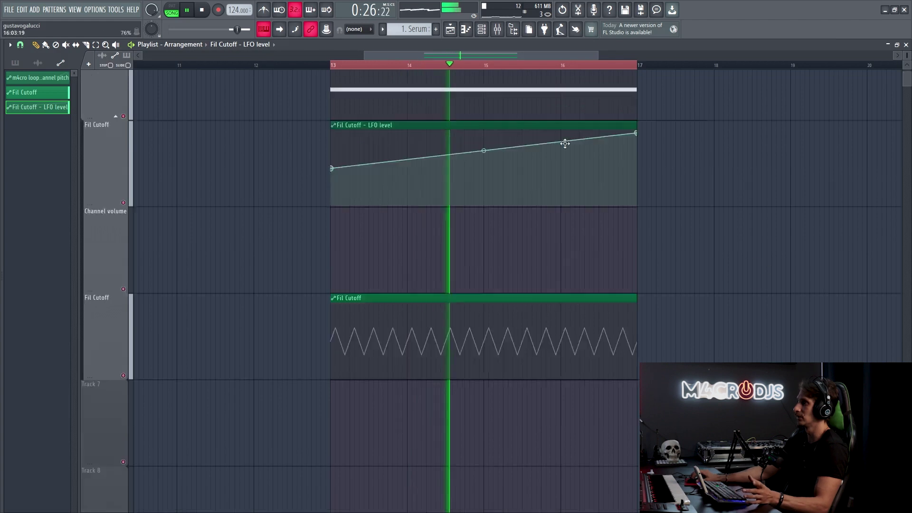
{"action": "scroll", "coordinate": [565, 144], "scroll_direction": "up", "scroll_amount": 1}
{"action": "key", "text": "space"}
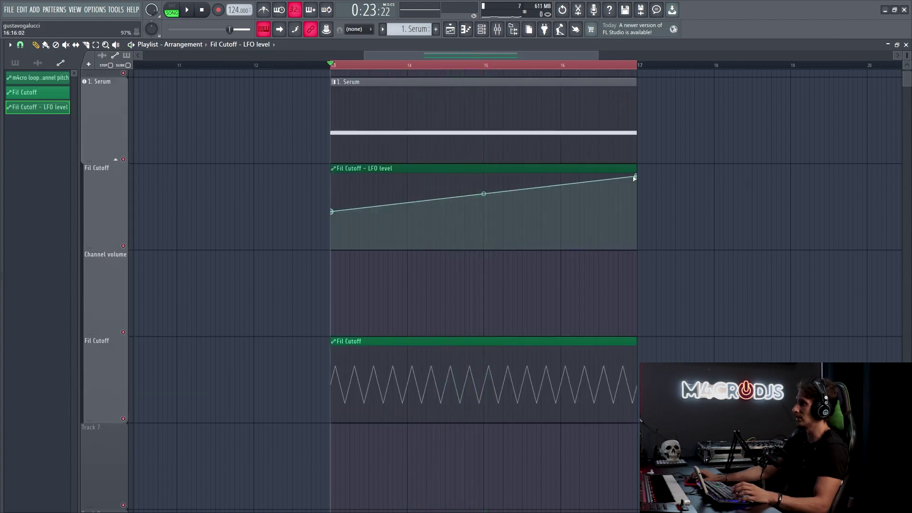
{"action": "key", "text": "space"}
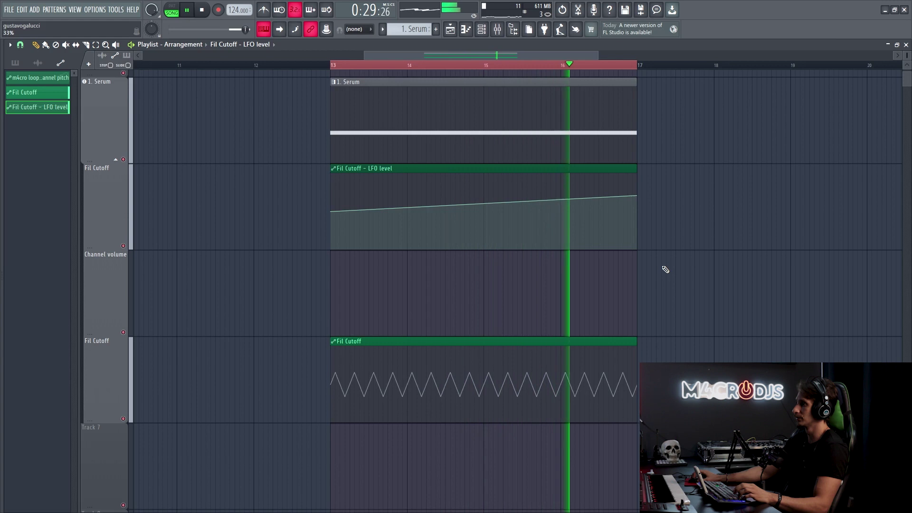
{"action": "key", "text": "space"}
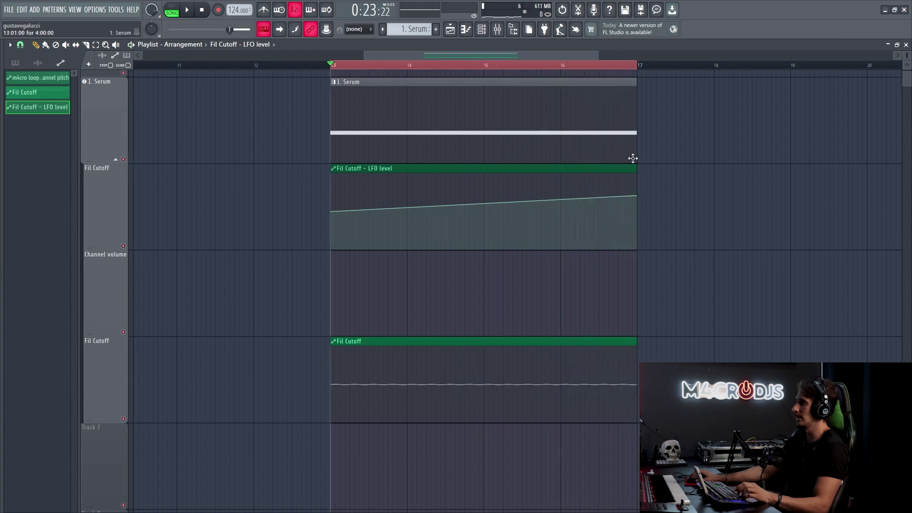
Create an automation clip for the Fil Cutoff LFO speed on the Channel volume track and close the editor.
{"action": "double_click", "coordinate": [393, 343]}
{"action": "right_click", "coordinate": [653, 270]}
{"action": "left_click", "coordinate": [651, 321]}
{"action": "key", "text": "Escape"}
Shape the LFO speed clip into a gradual curved rise peaking in bar 16 with a curved drop at the end, auditioning it.
{"action": "key", "text": "space"}
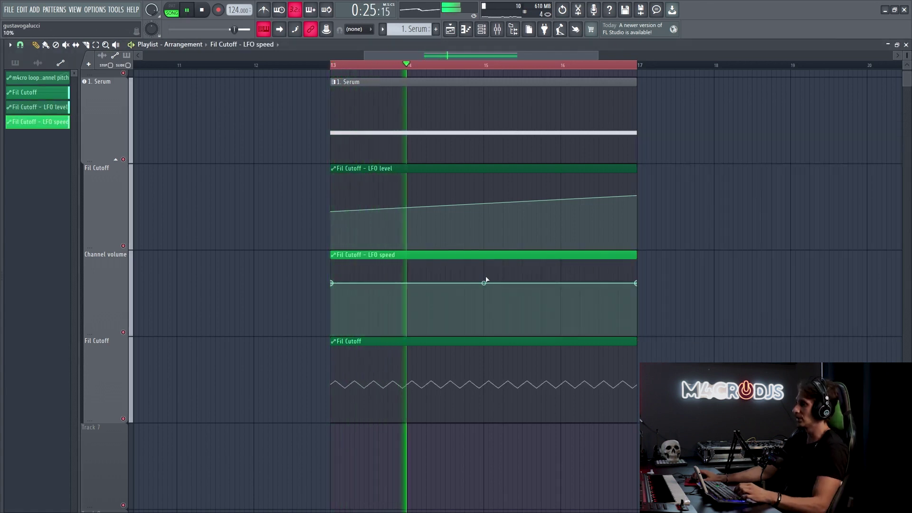
{"action": "key", "text": "space"}
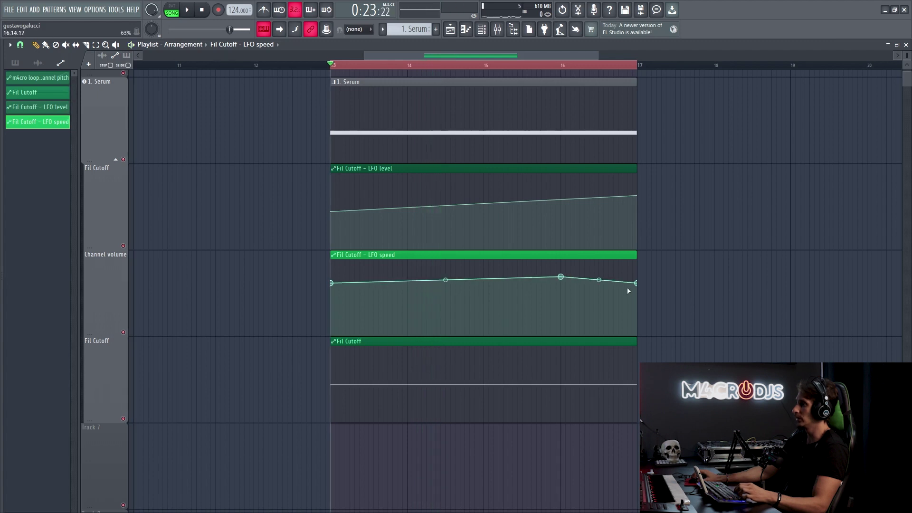
{"action": "left_click_drag", "start_coordinate": [445, 279], "coordinate": [443, 284]}
{"action": "key", "text": "space"}
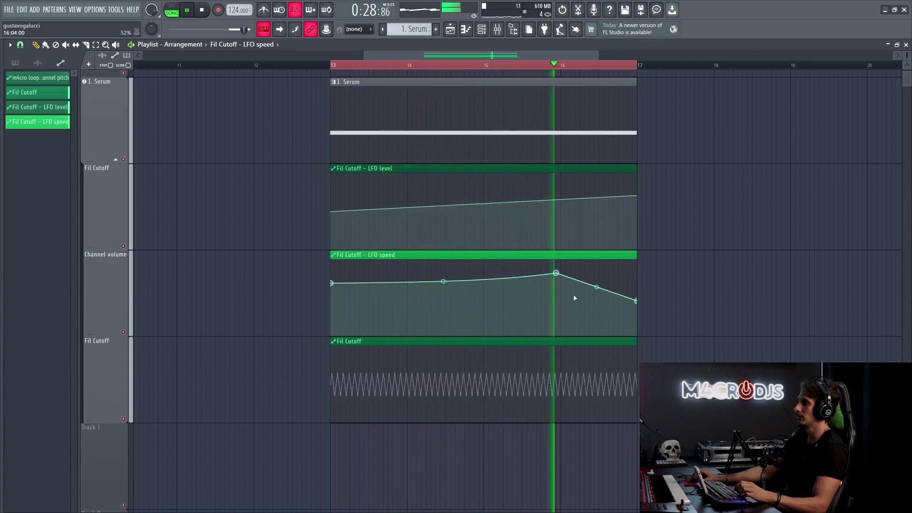
{"action": "left_click_drag", "start_coordinate": [556, 273], "coordinate": [599, 274]}
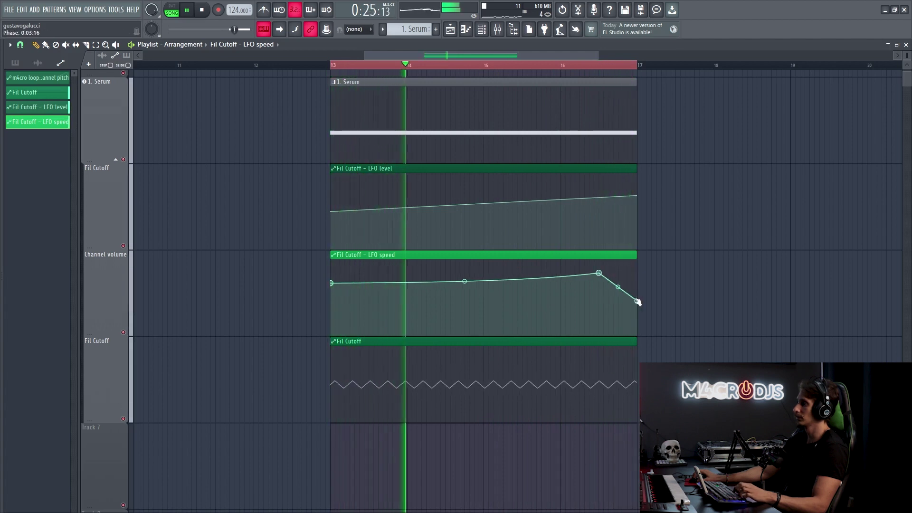
{"action": "left_click_drag", "start_coordinate": [619, 287], "coordinate": [618, 279]}
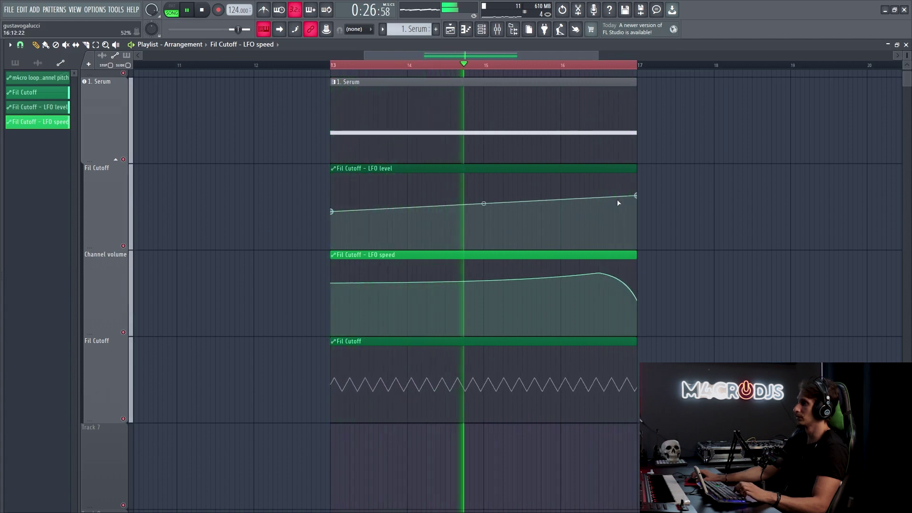
Clear the playlist's time selection and raise the end point of the LFO level ramp slightly.
{"action": "right_click", "coordinate": [576, 67]}
{"action": "left_click_drag", "start_coordinate": [636, 196], "coordinate": [638, 189]}
{"action": "key", "text": "space"}
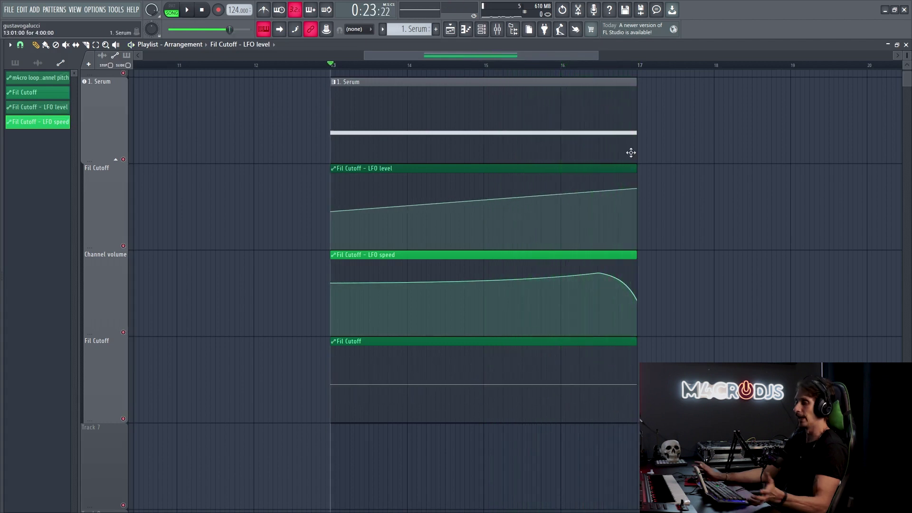
{"action": "double_click", "coordinate": [416, 256]}
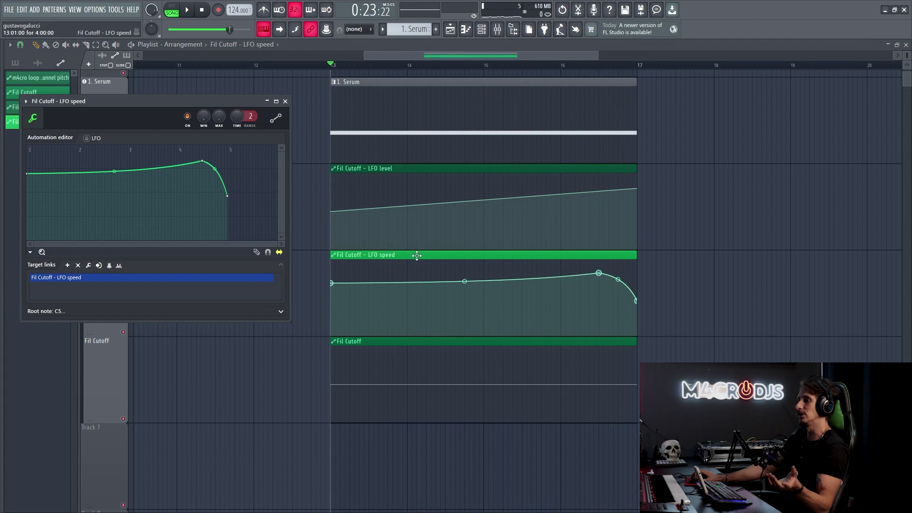
{"action": "left_click_drag", "start_coordinate": [138, 121], "coordinate": [363, 110]}
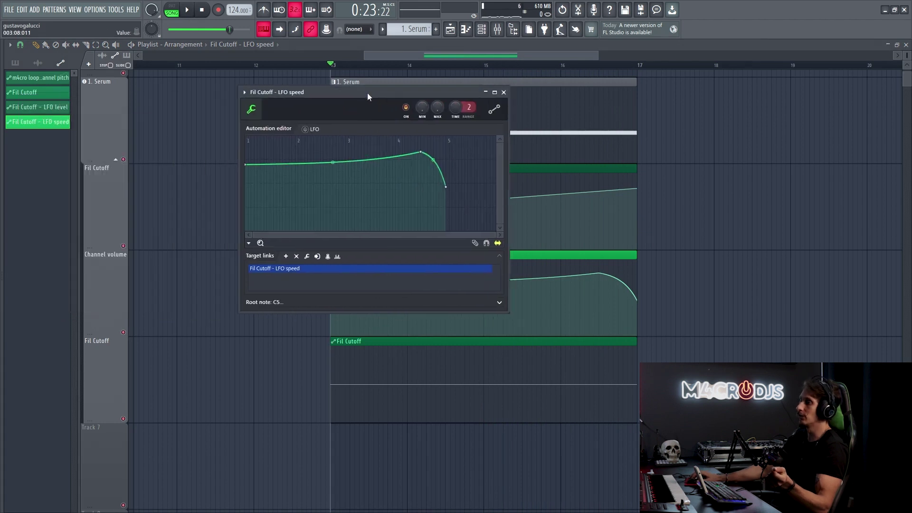
{"action": "key", "text": "Escape"}
Reopen the Fil Cutoff clip's editor and, during playback, adjust the LFO's tension and skew and set its pulse width to -75%.
{"action": "double_click", "coordinate": [392, 346]}
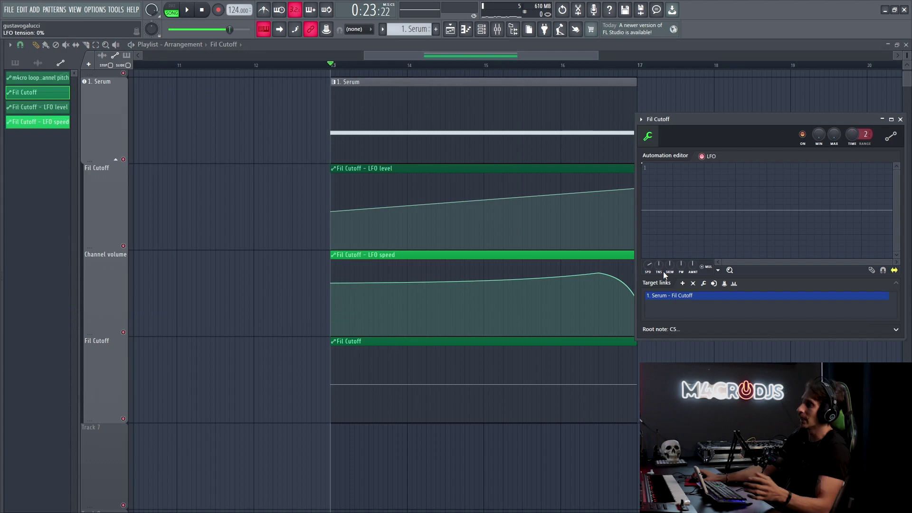
{"action": "key", "text": "space"}
{"action": "left_click_drag", "start_coordinate": [659, 265], "coordinate": [672, 272]}
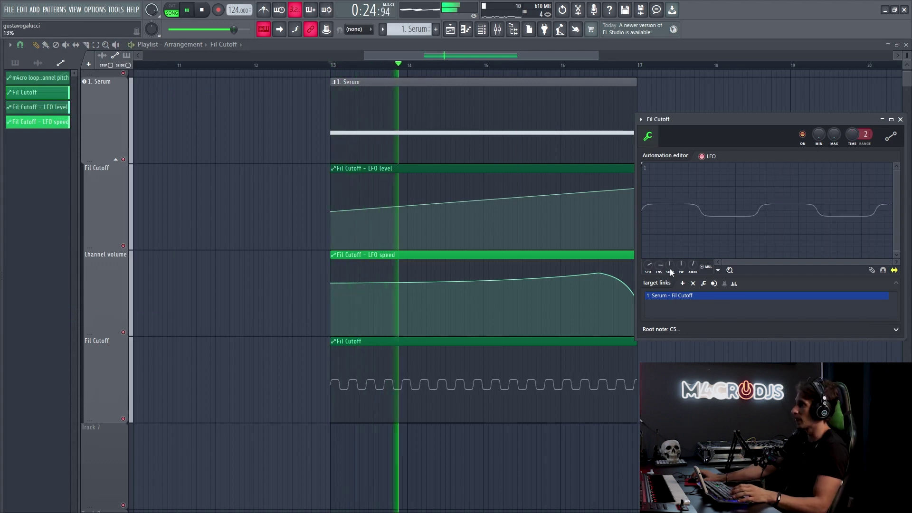
{"action": "mouse_move", "coordinate": [681, 264]}
{"action": "left_mouse_down"}
{"action": "mouse_move", "coordinate": [682, 257]}
{"action": "mouse_move", "coordinate": [682, 280]}
{"action": "left_mouse_up"}
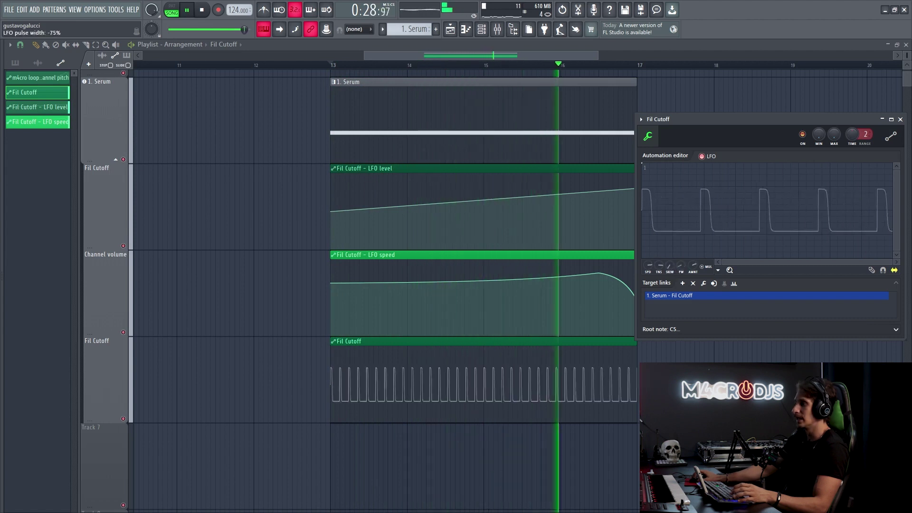